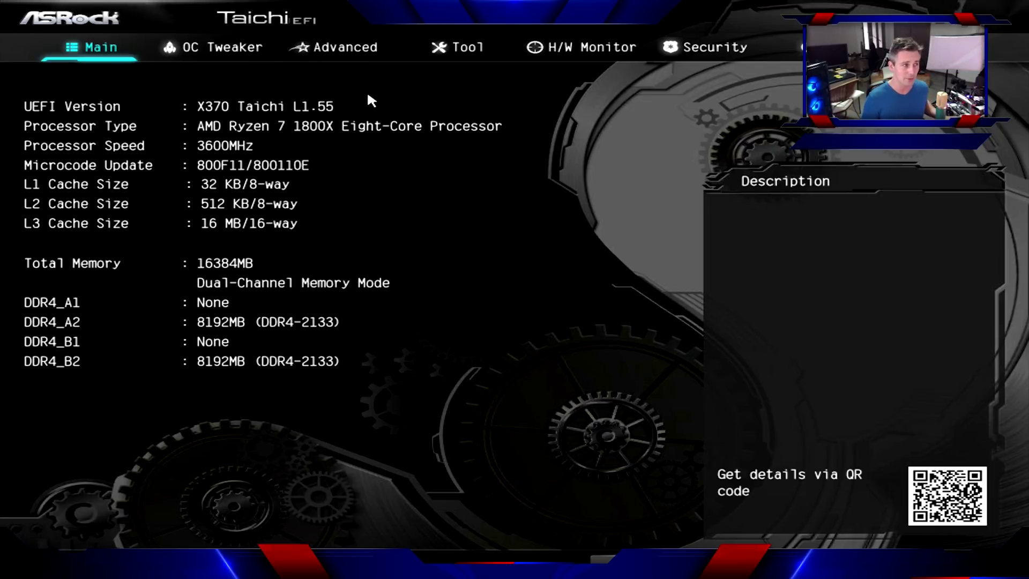
In OC Tweaker, set CPU Frequency and Voltage Change to Manual.
key(Right)
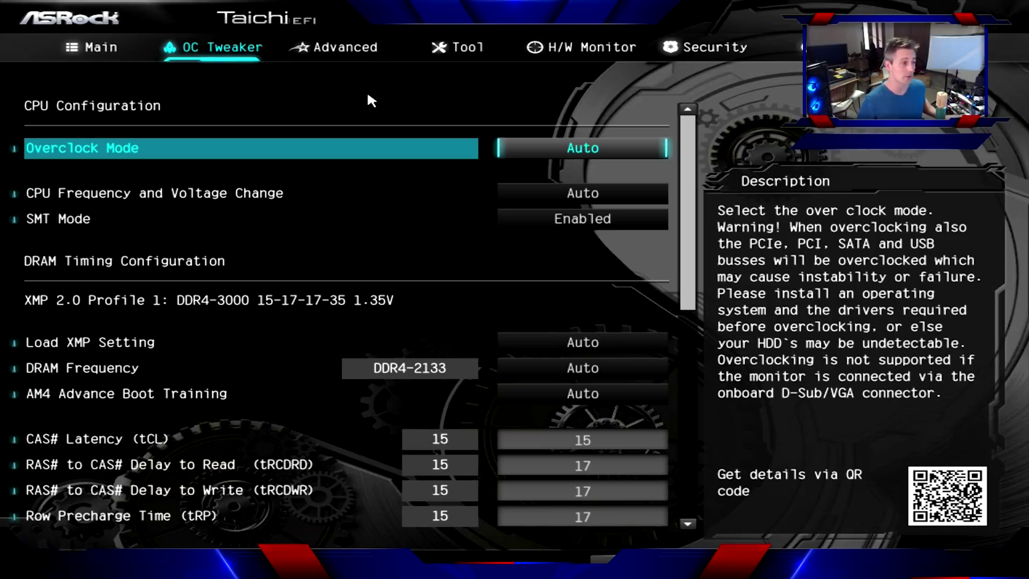
key(Left)
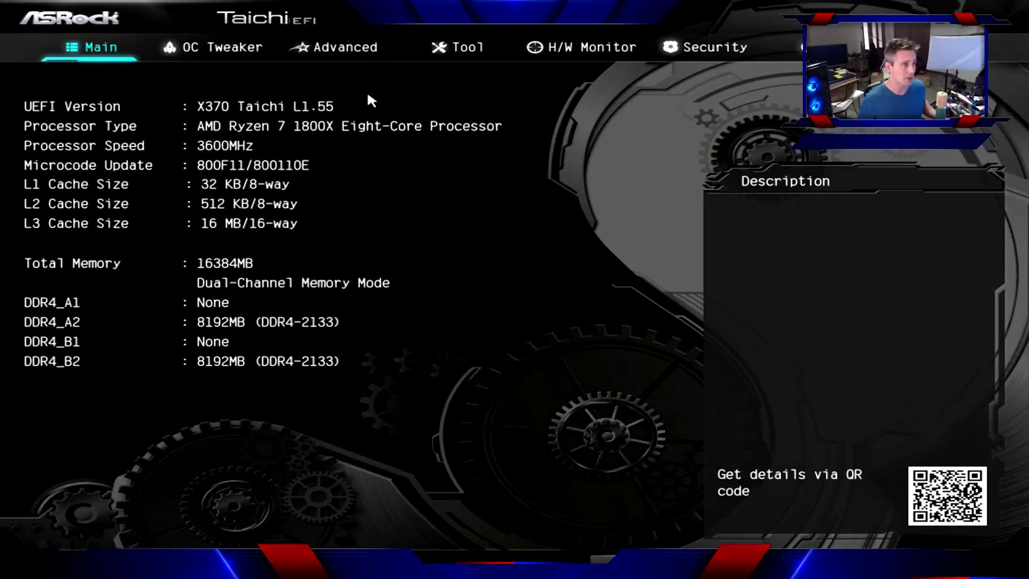
key(Right)
key(Left)
key(Right)
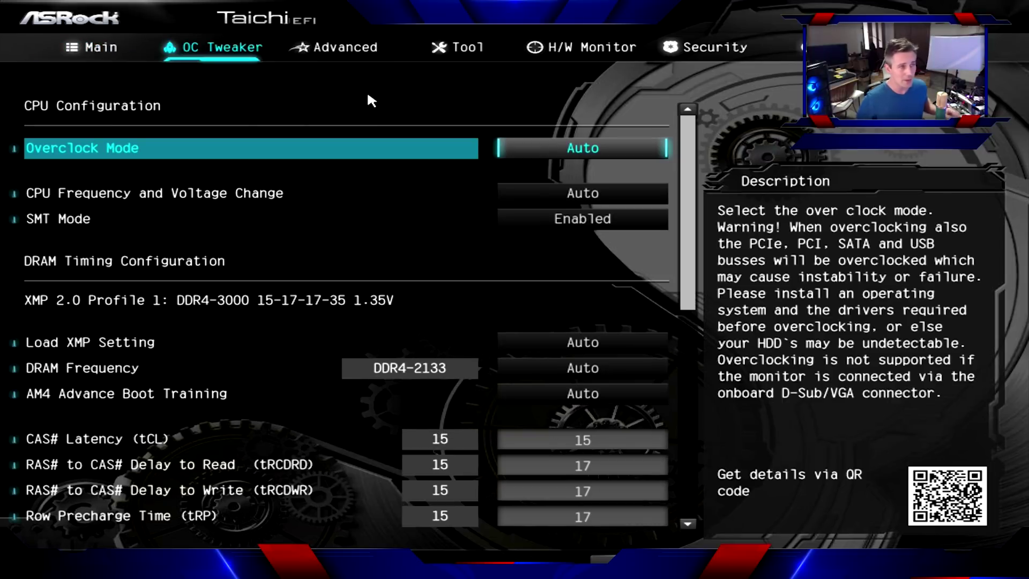
key(Left)
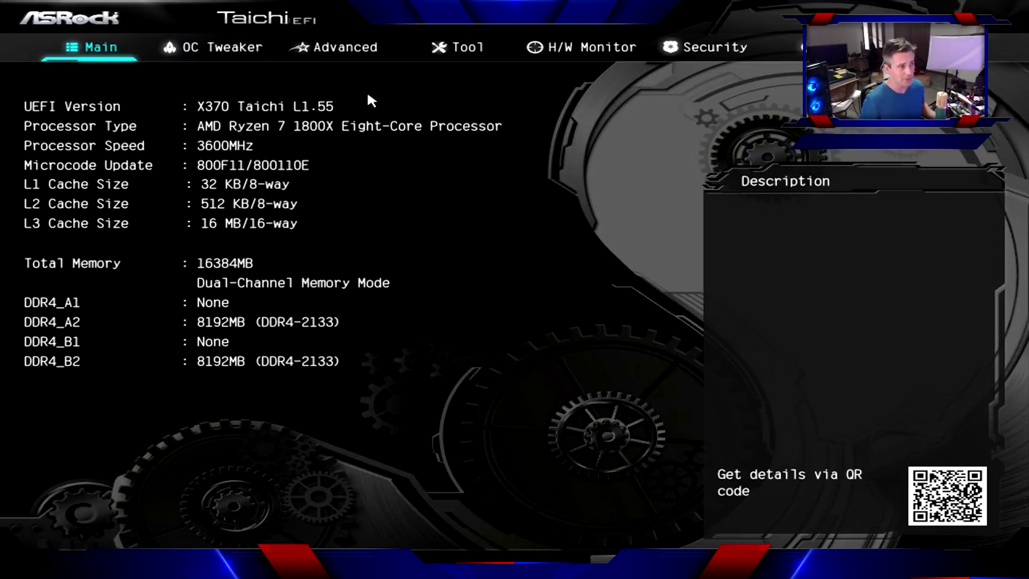
key(Right)
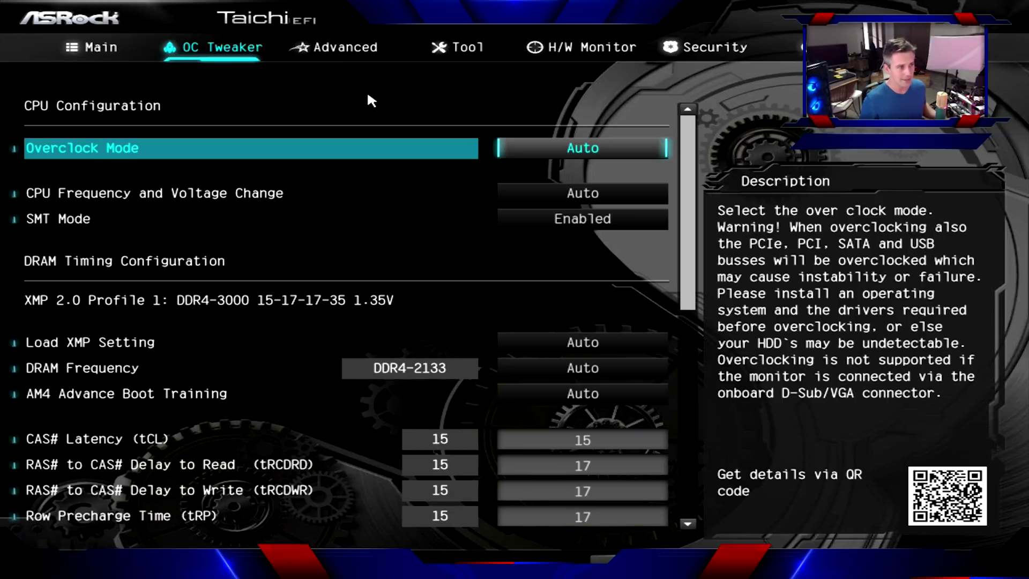
key(Down)
key(Up)
key(Down)
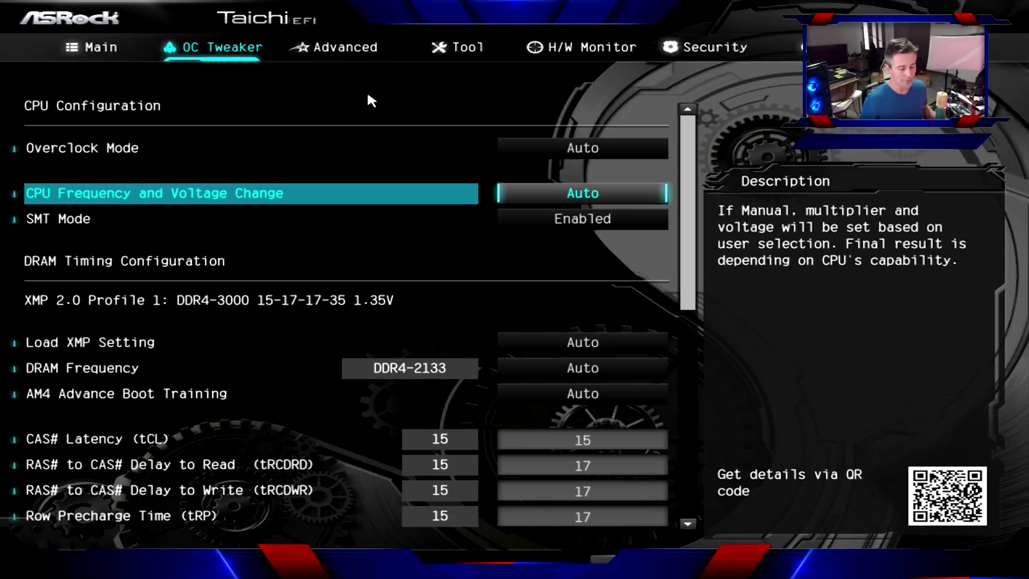
key(Return)
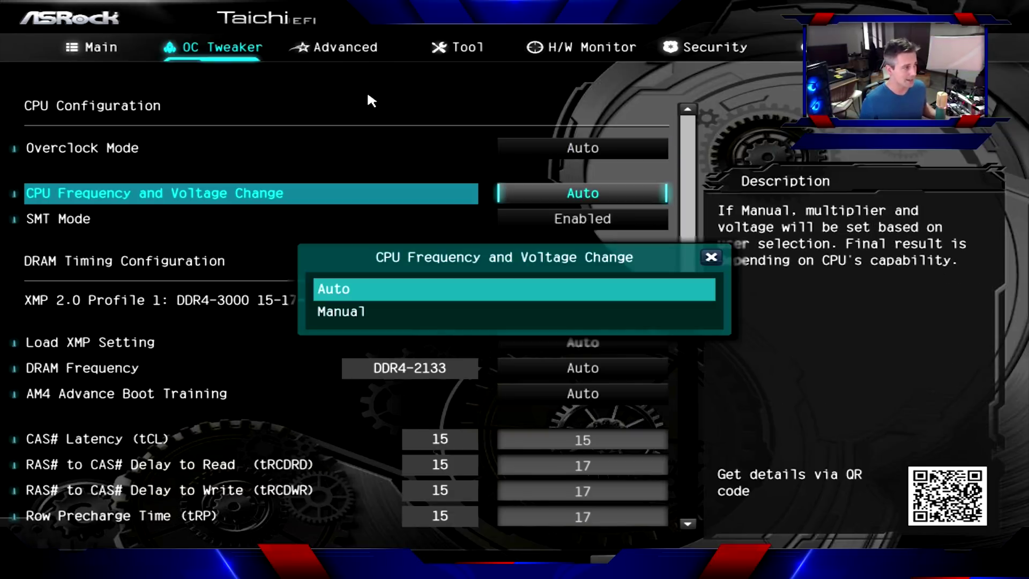
key(Down)
key(Return)
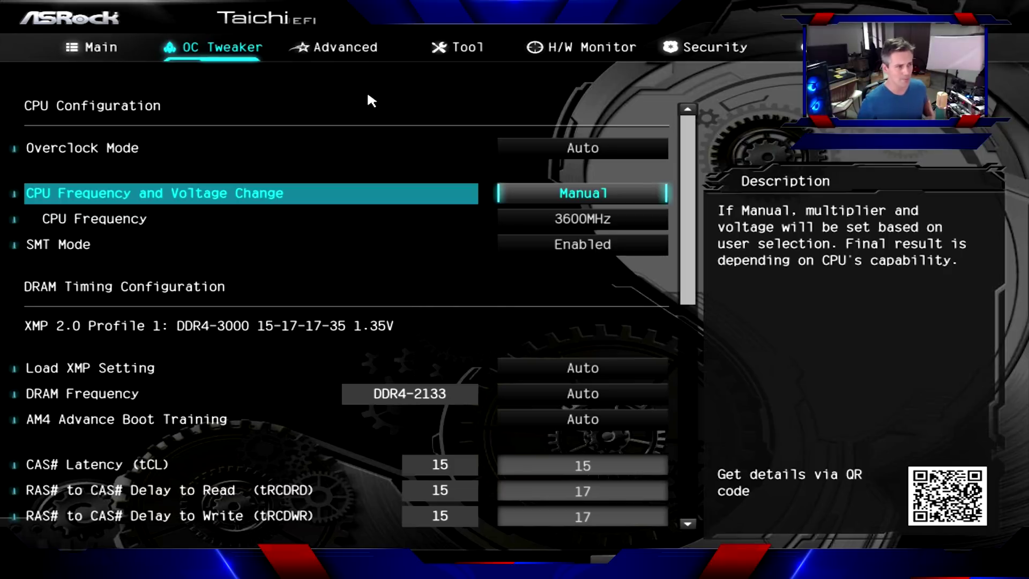
Raise CPU Frequency from 3600MHz to 3800MHz.
key(Down)
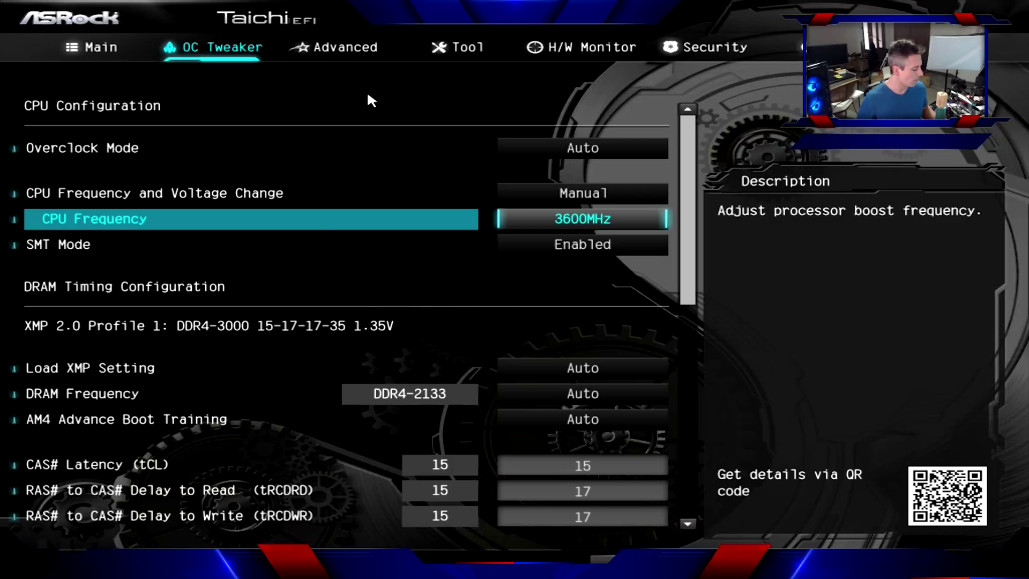
key(minus)
key(minus)
key(minus)
key(minus)
key(minus)
key(minus)
key(plus)
key(plus)
key(plus)
key(plus)
key(plus)
key(plus)
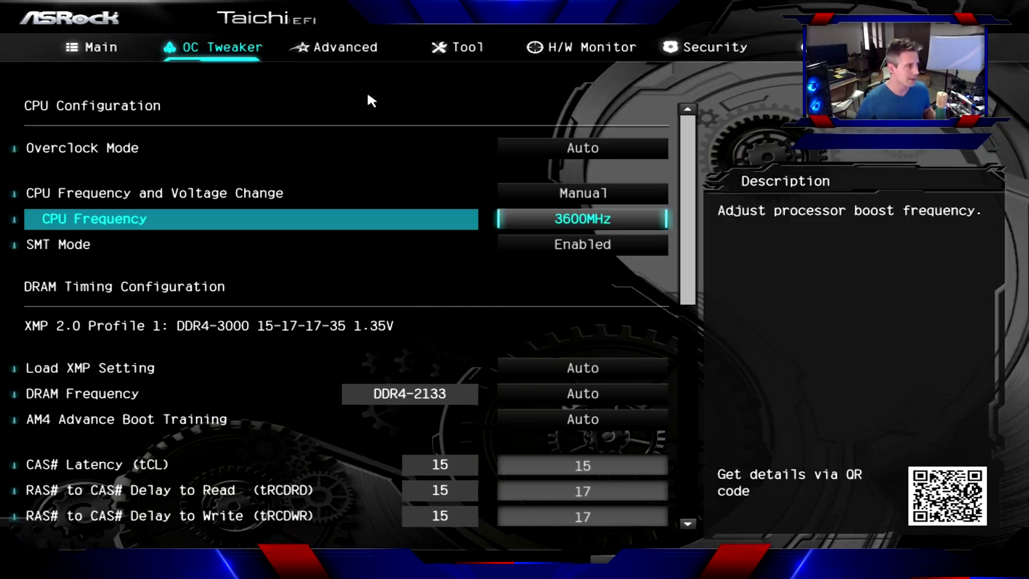
key(plus)
key(plus)
key(plus)
key(plus)
key(plus)
key(plus)
key(plus)
key(plus)
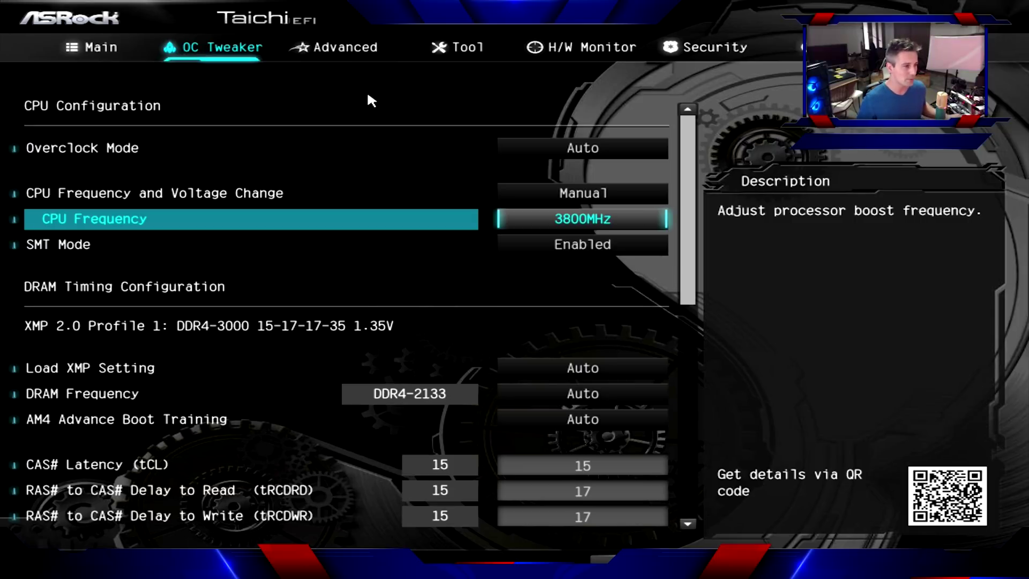
key(Down)
key(Down)
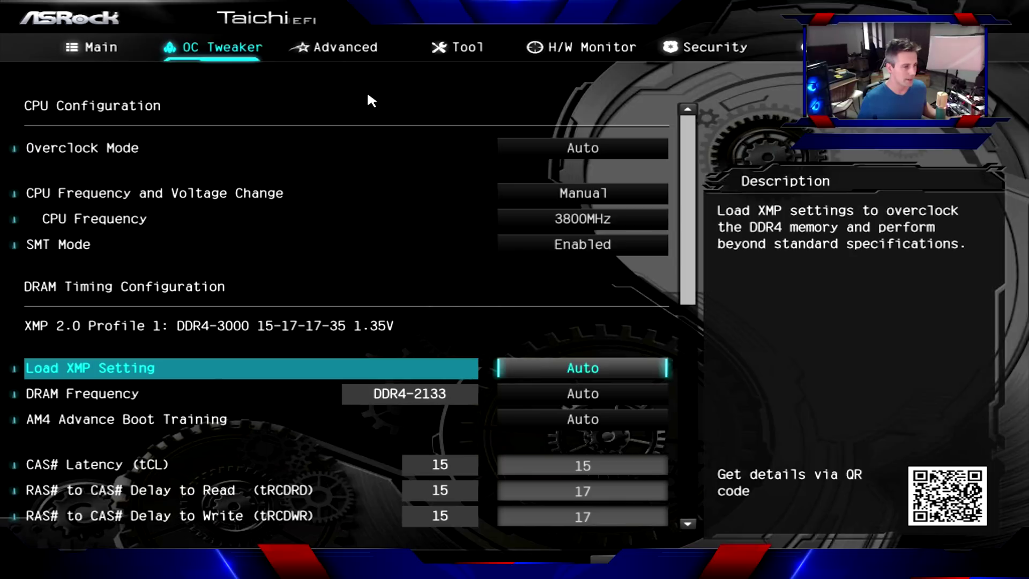
Try XMP 2.0 Profile 1 for Load XMP Setting, then revert it to Auto.
key(Down)
key(Up)
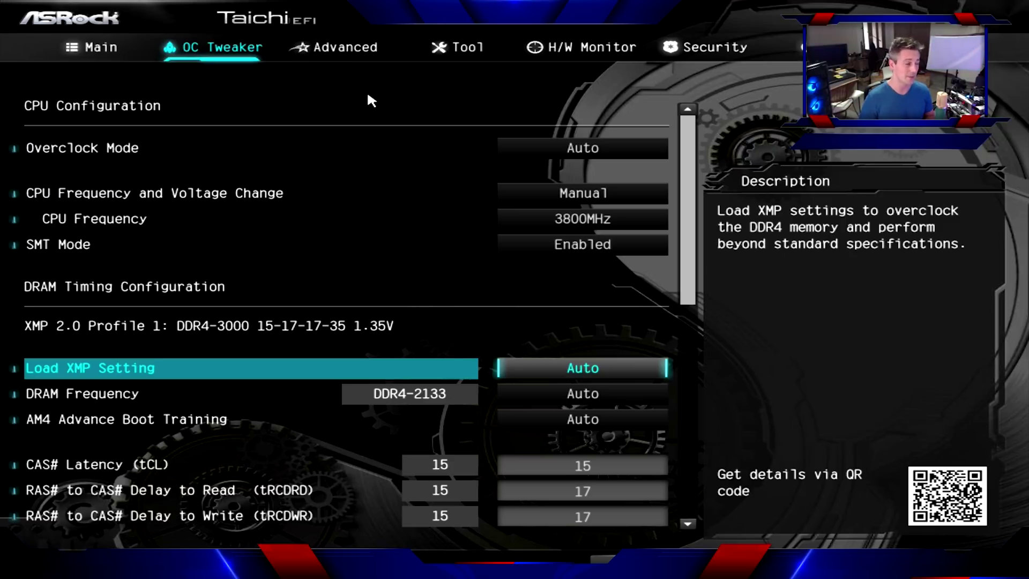
key(Return)
key(Down)
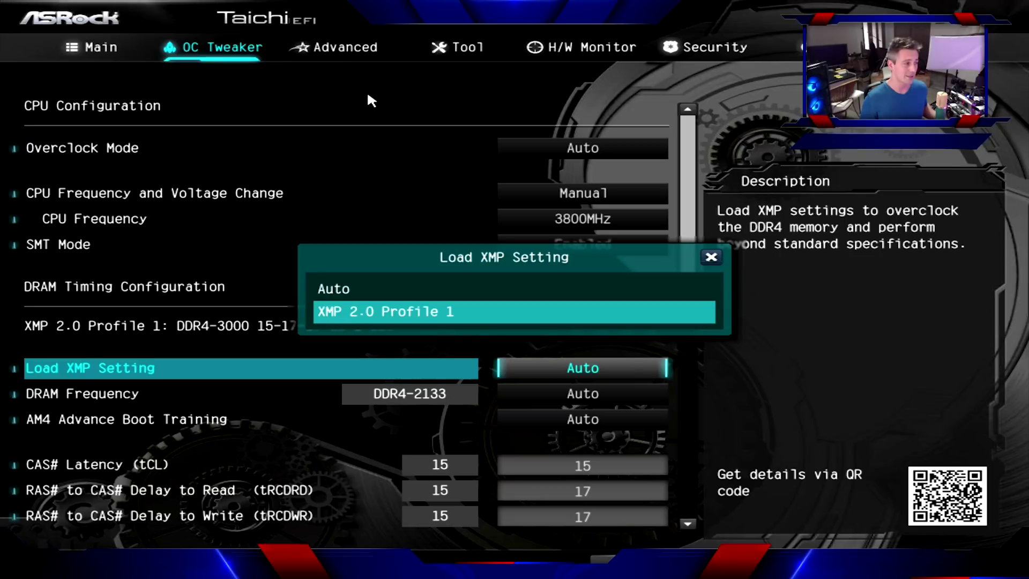
key(Return)
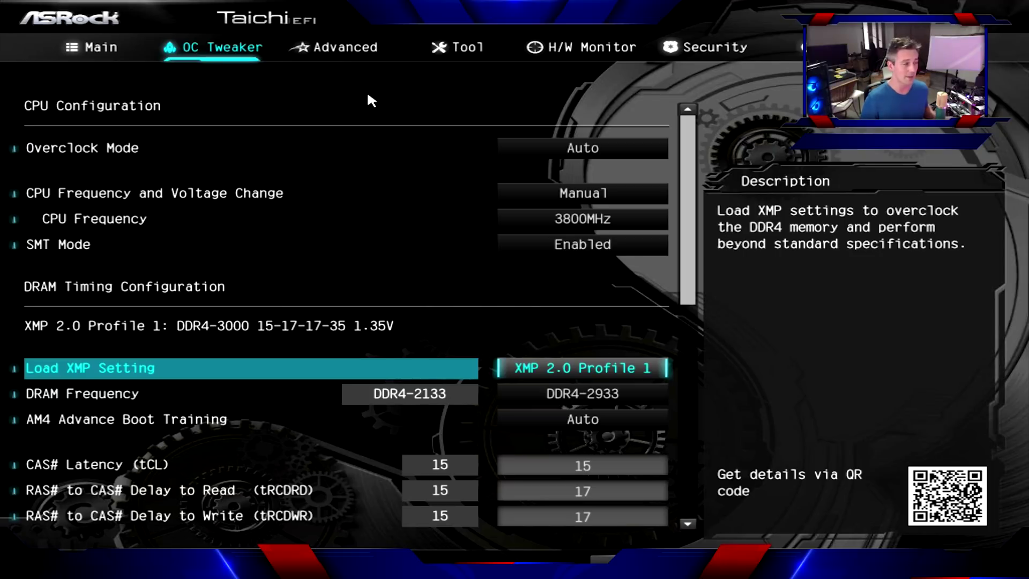
key(Return)
key(Up)
key(Return)
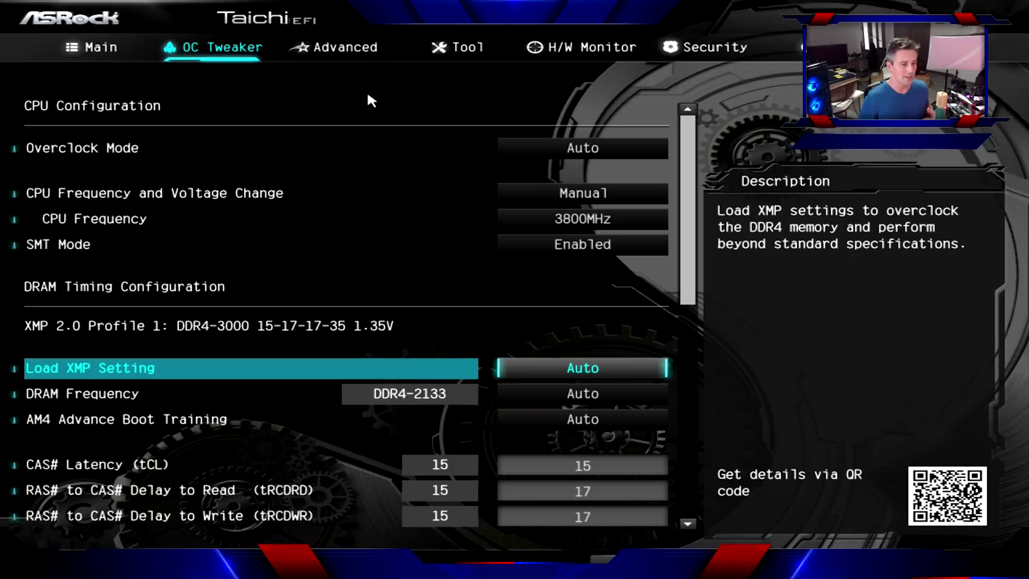
Set AM4 Advance Boot Training to Disabled.
key(Down)
key(Down)
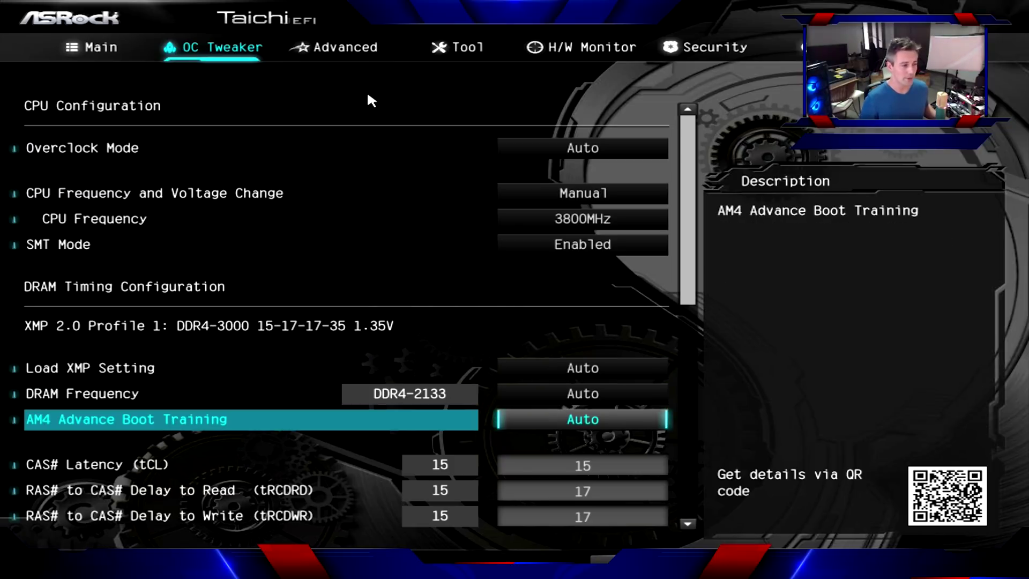
key(Return)
key(Down)
key(Return)
key(Down)
key(Down)
key(Down)
key(Down)
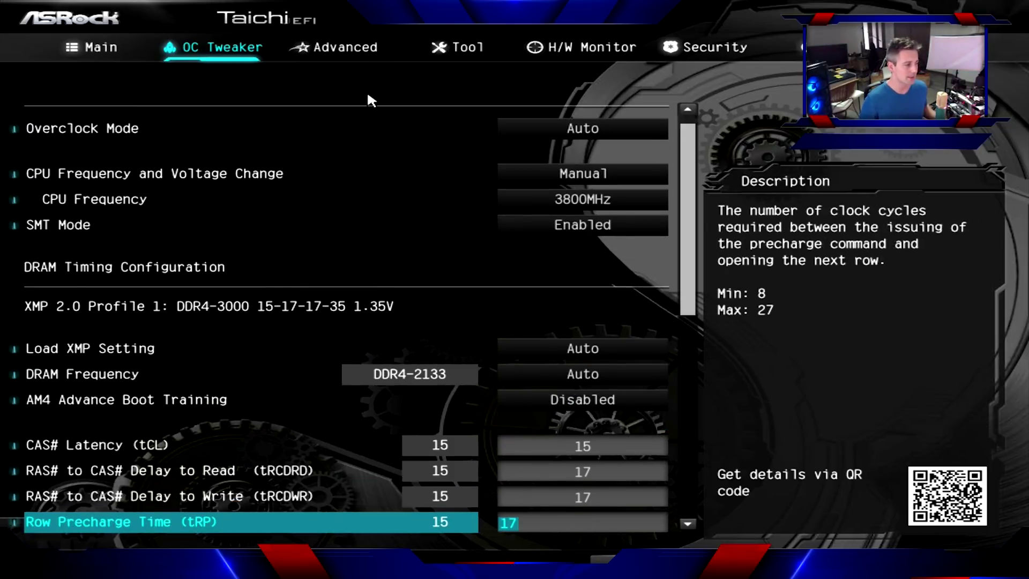
key(Down)
key(Down)
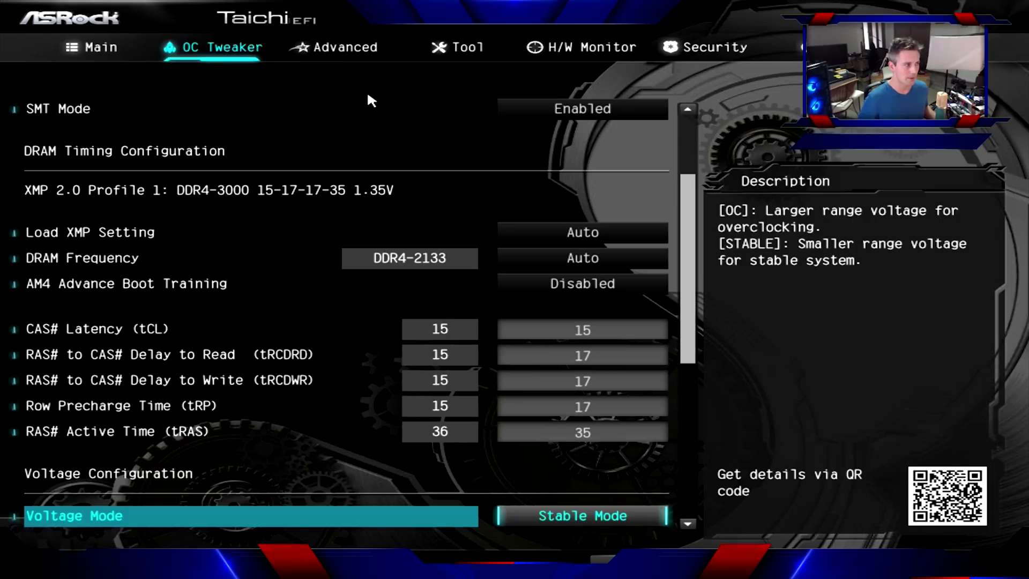
key(Down)
key(Down)
key(Up)
key(Up)
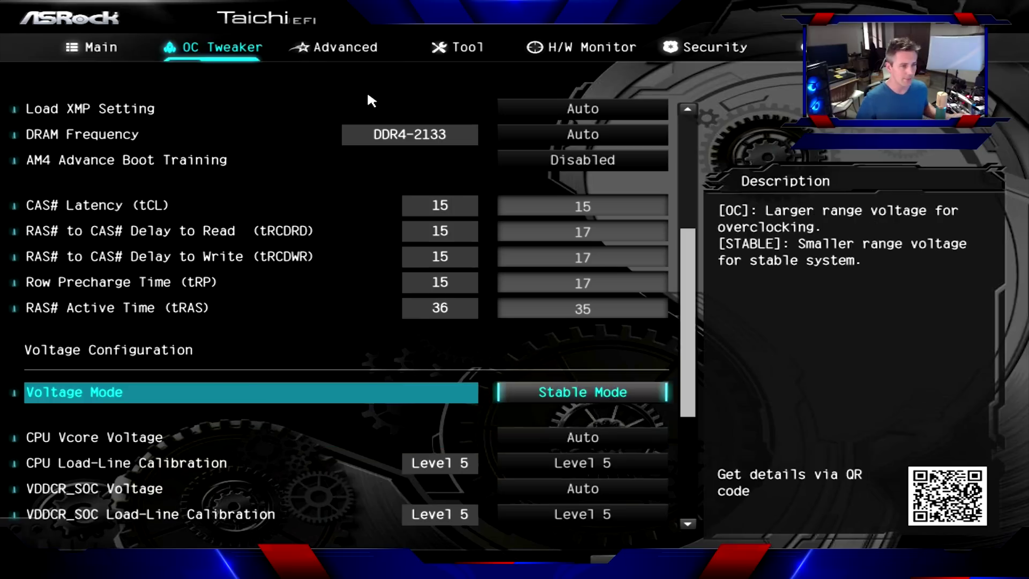
Set Voltage Mode to OC Mode.
key(Return)
key(Down)
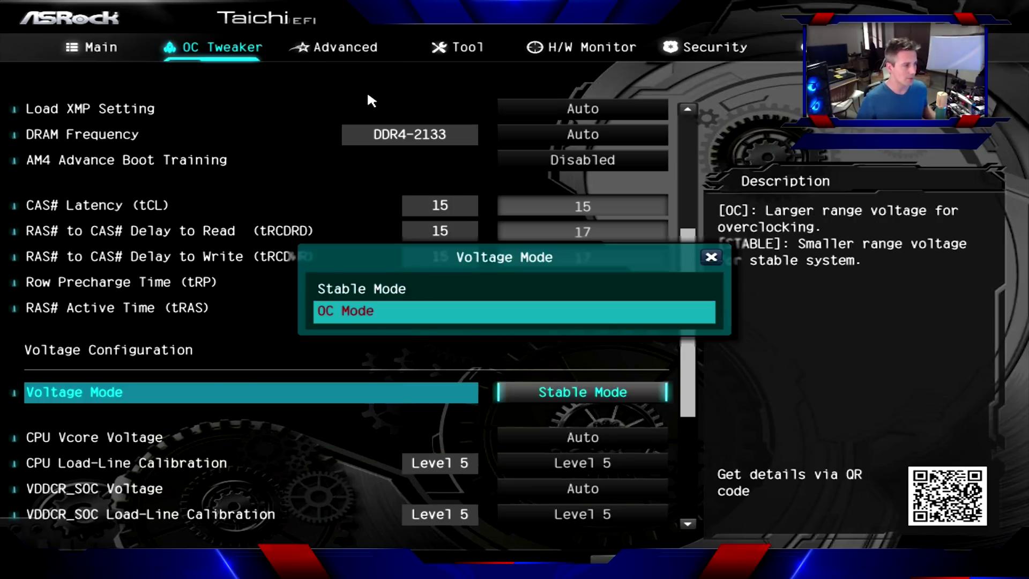
key(Return)
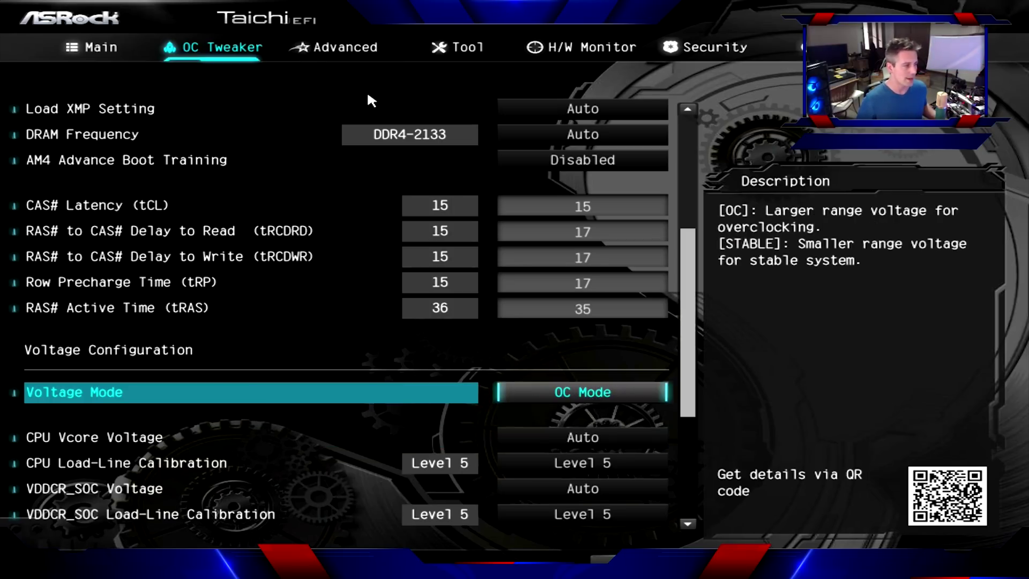
key(Down)
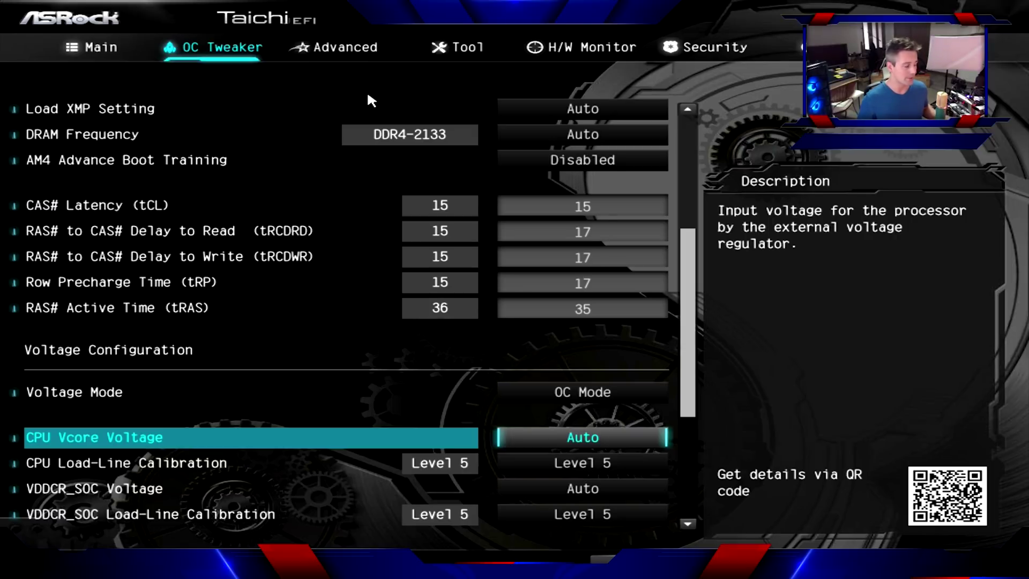
Set CPU Vcore Voltage to Fixed Mode and start entering a fixed voltage of 1.3….
key(Return)
key(Down)
key(Down)
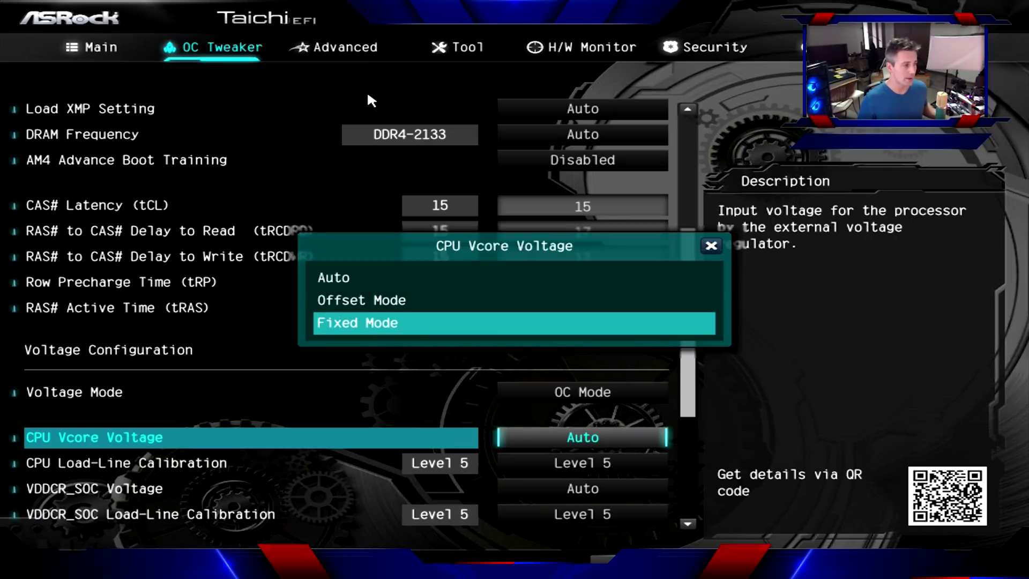
key(Return)
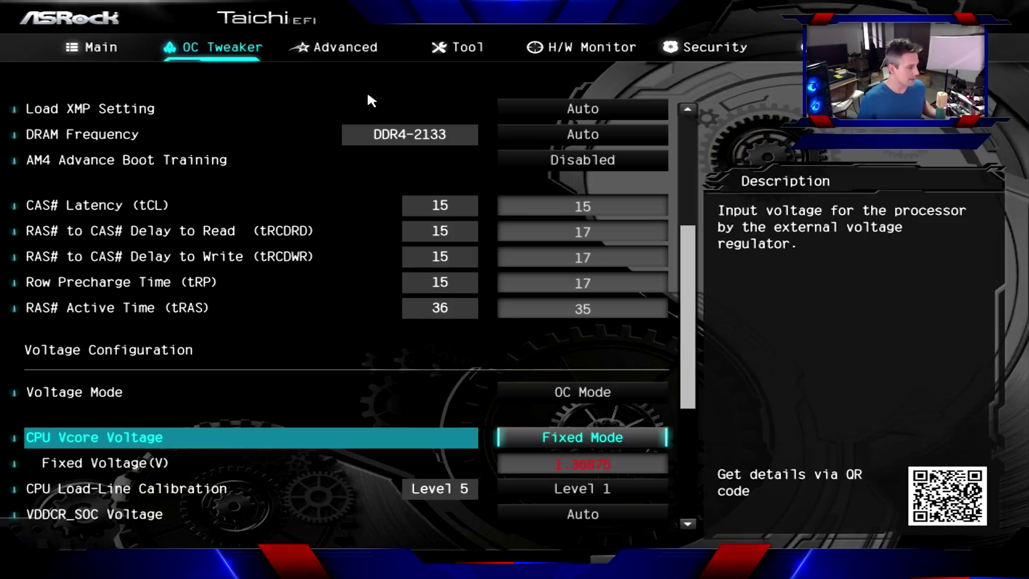
key(Down)
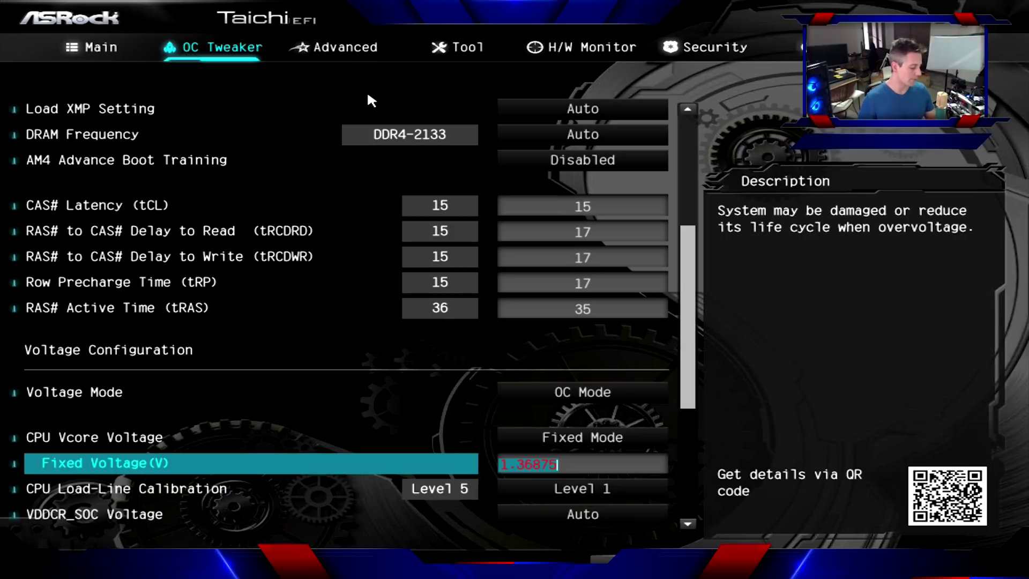
text(1.3)
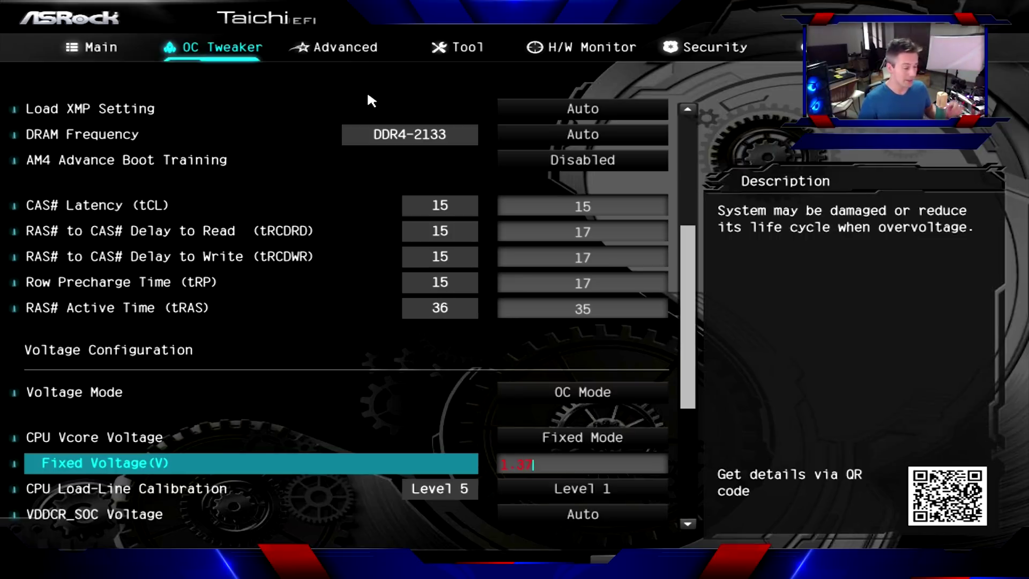
Commit the fixed Vcore voltage of 1.36875 V.
key(Return)
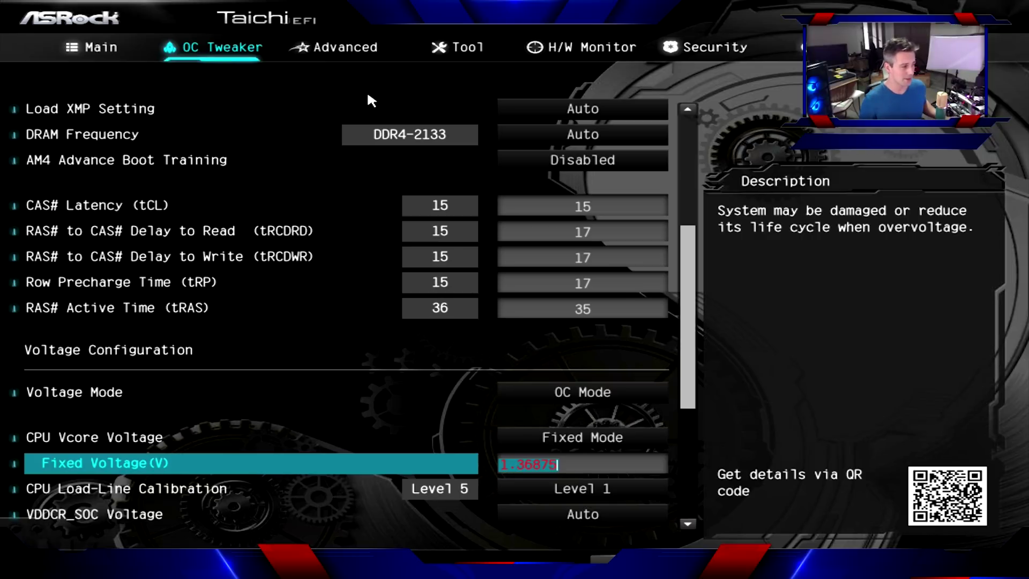
key(Down)
key(Down)
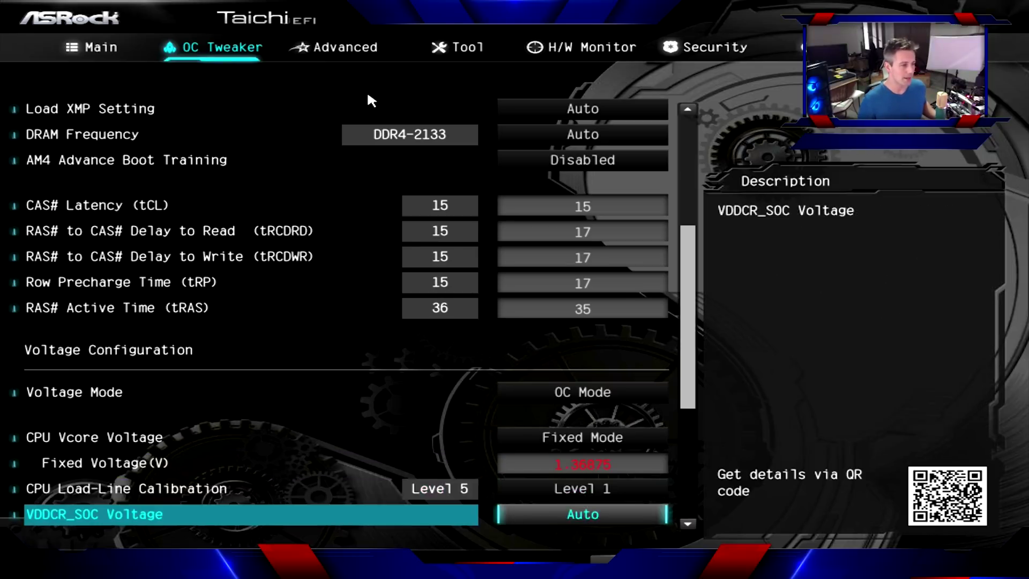
key(Down)
key(Down)
key(Down)
key(Up)
key(Up)
key(Up)
key(Up)
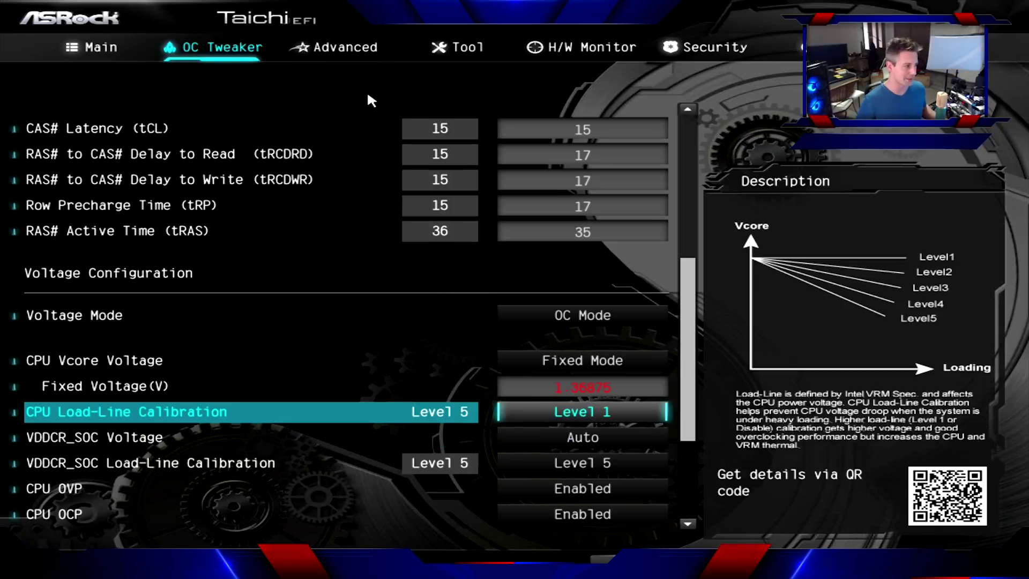
Set CPU and VDDCR_SOC Load-Line Calibration both to Level 2.
key(Return)
key(Down)
key(Return)
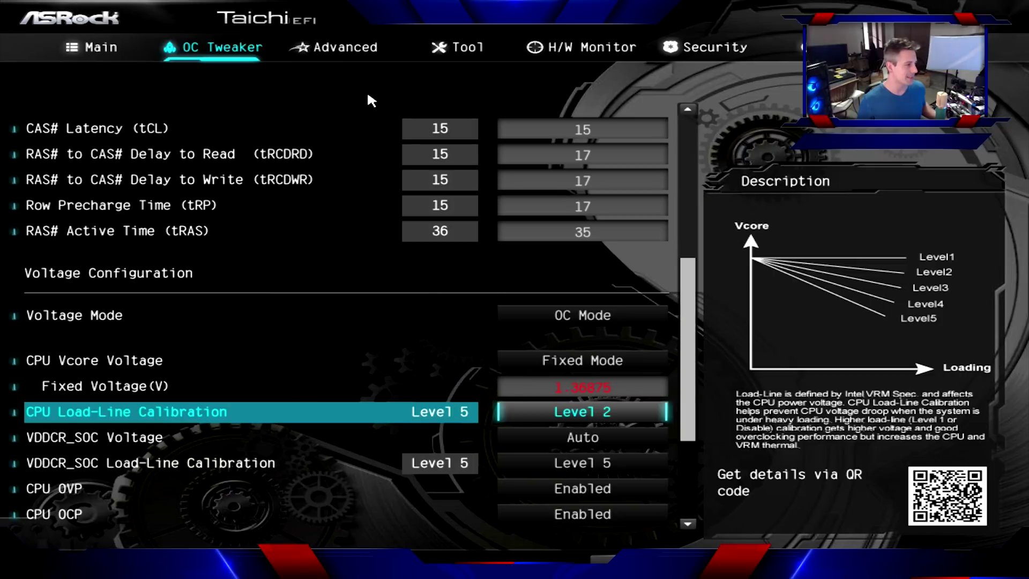
key(Down)
key(Down)
key(Return)
key(Up)
key(Up)
key(Up)
key(Return)
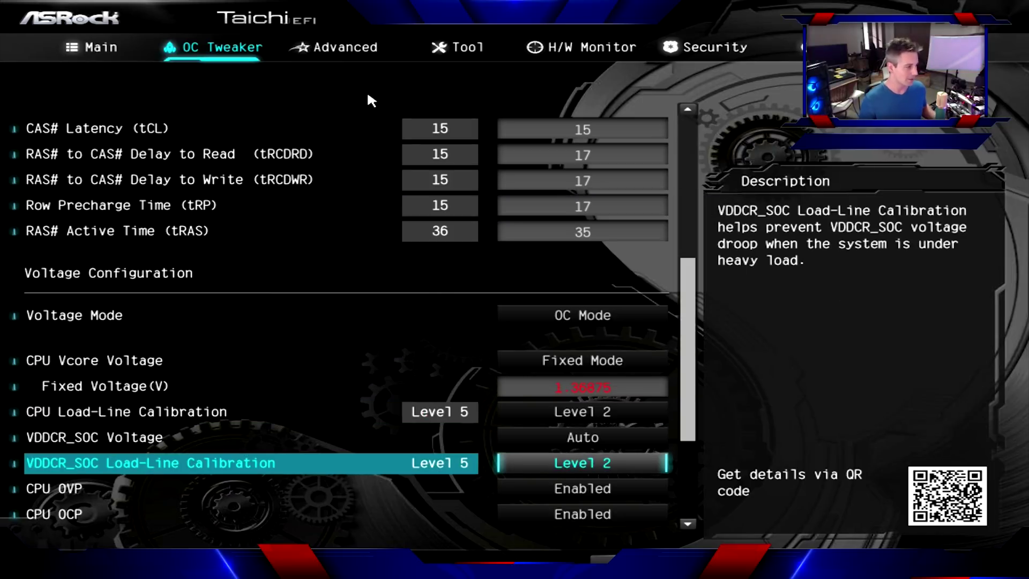
key(Down)
key(Up)
key(Up)
key(Up)
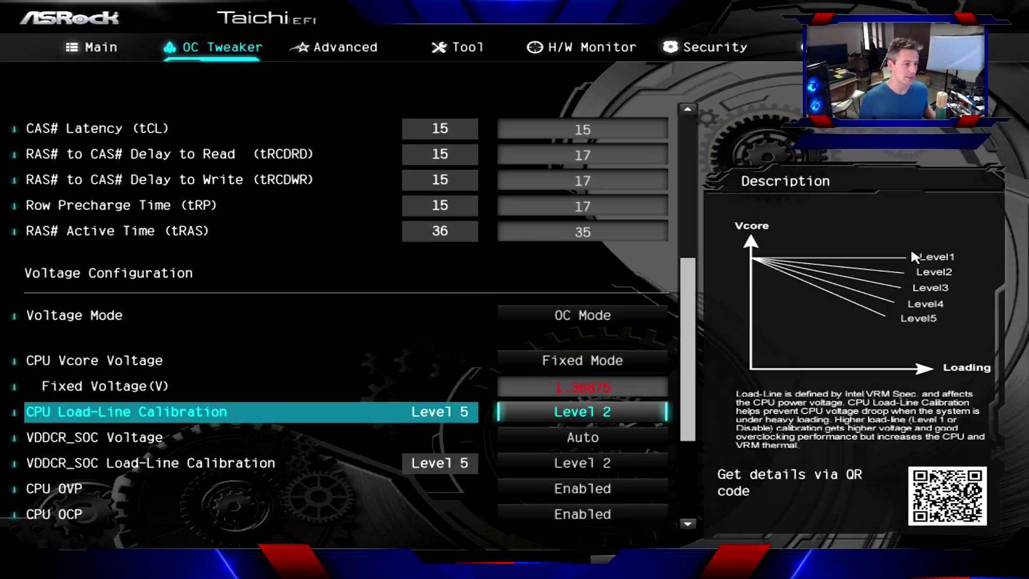
key(Down)
key(Down)
key(Down)
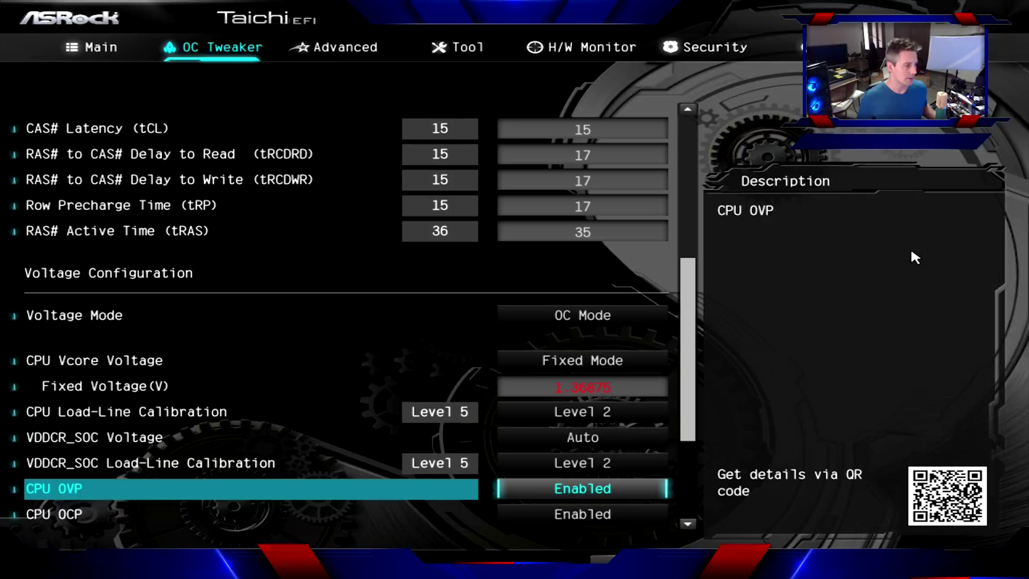
key(Up)
key(Up)
key(Up)
key(Up)
key(Down)
key(Down)
key(Down)
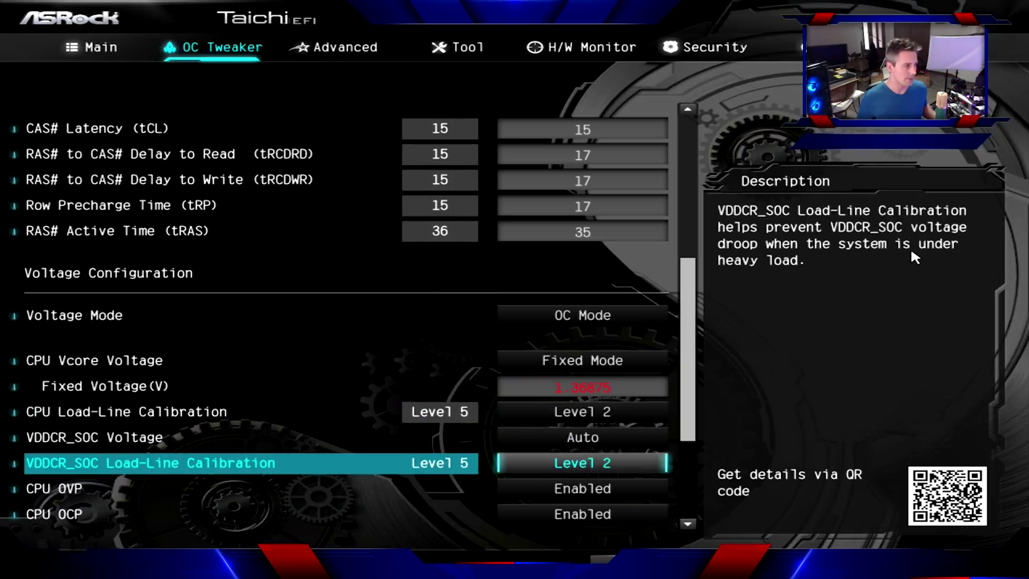
key(Down)
key(Down)
key(Up)
key(Up)
key(Up)
key(Up)
key(Up)
key(Up)
key(Up)
key(Down)
key(Down)
key(Down)
key(Down)
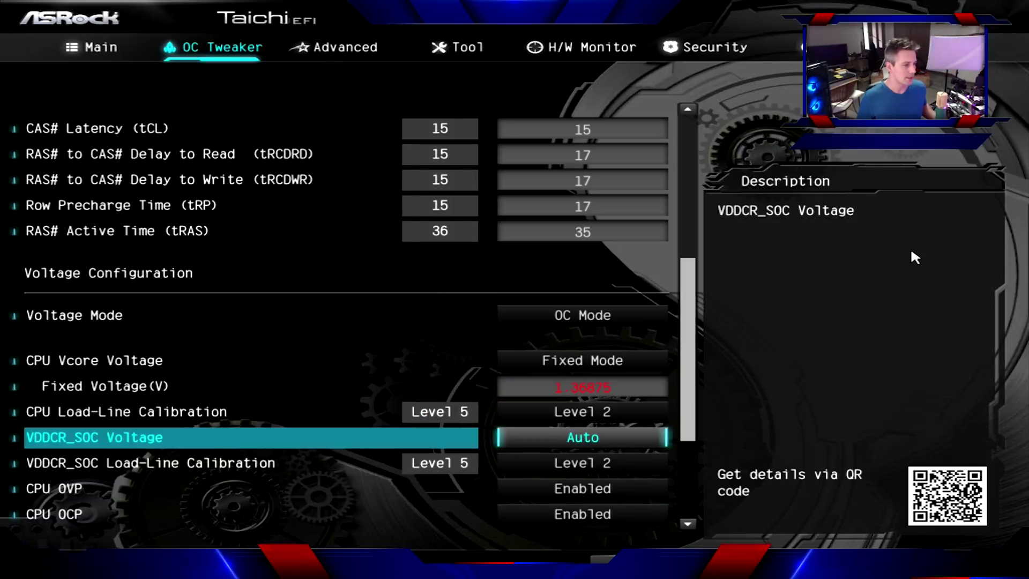
key(Down)
key(Down)
key(Down)
key(Down)
key(Down)
key(Down)
key(Up)
key(Up)
key(Up)
key(Up)
key(Down)
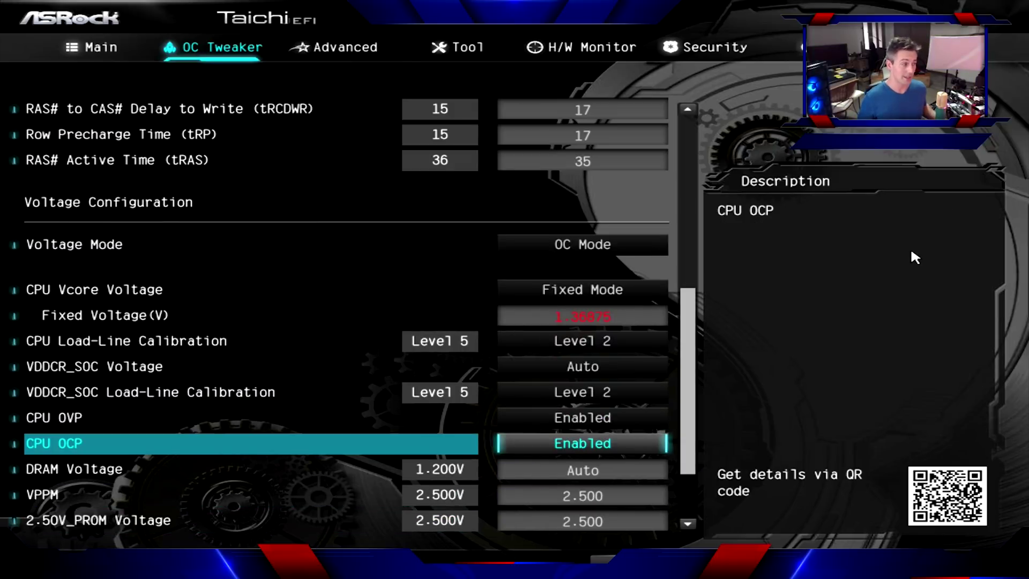
key(Down)
key(Down)
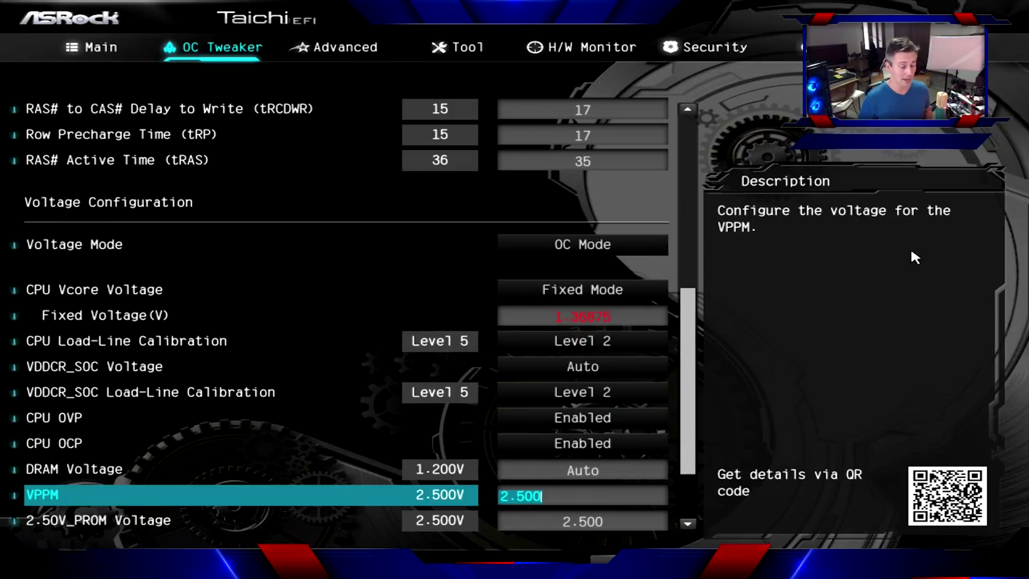
key(Up)
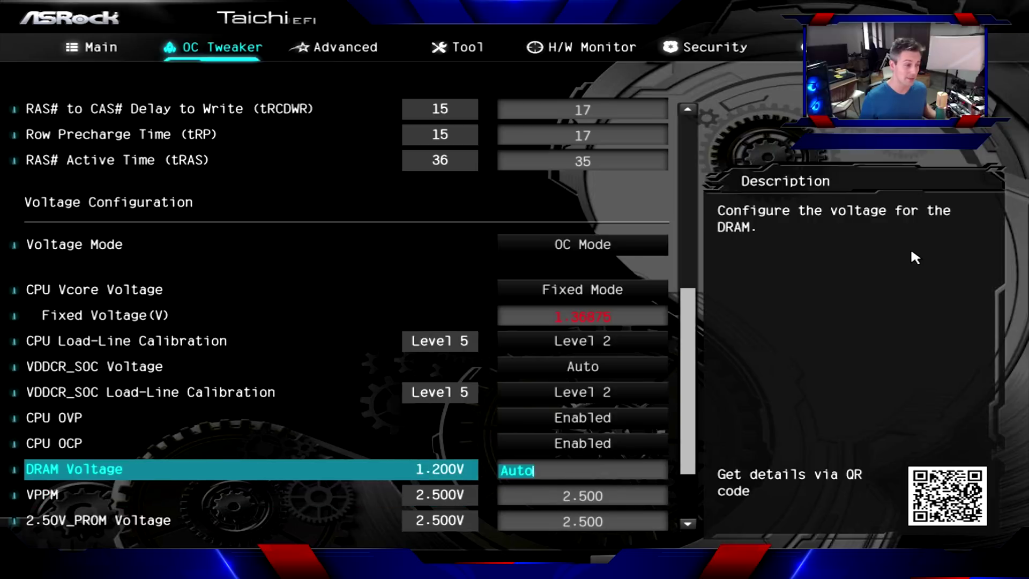
key(Up)
key(Up)
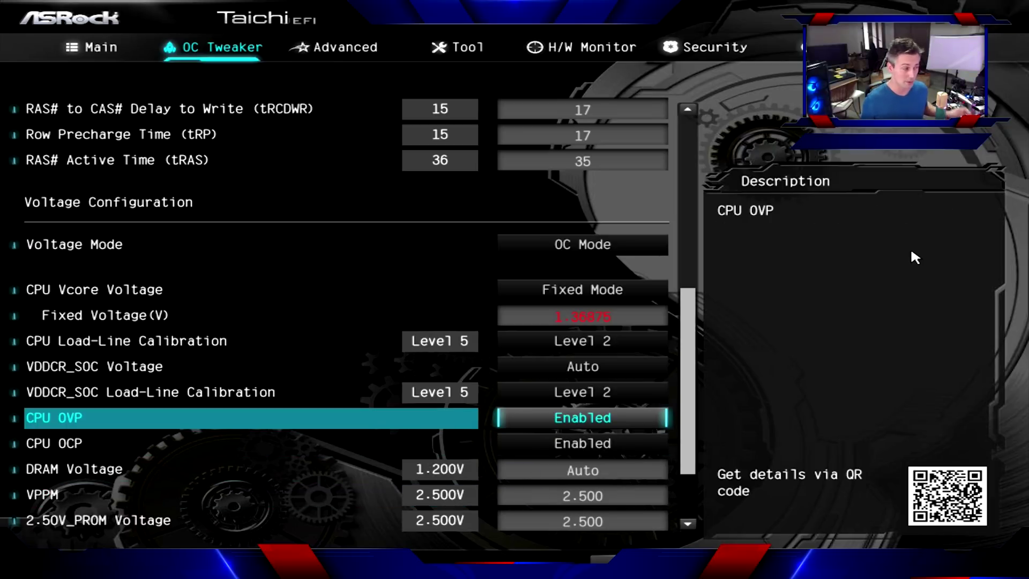
key(Down)
key(Down)
key(Down)
key(Down)
key(Down)
key(Down)
key(Up)
key(Up)
key(Up)
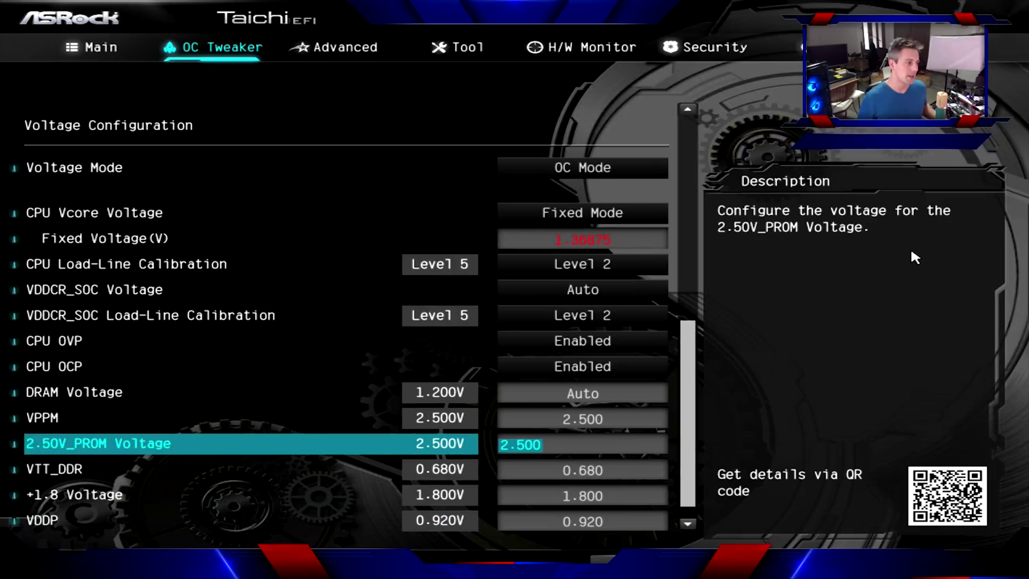
key(Up)
key(Up)
key(Down)
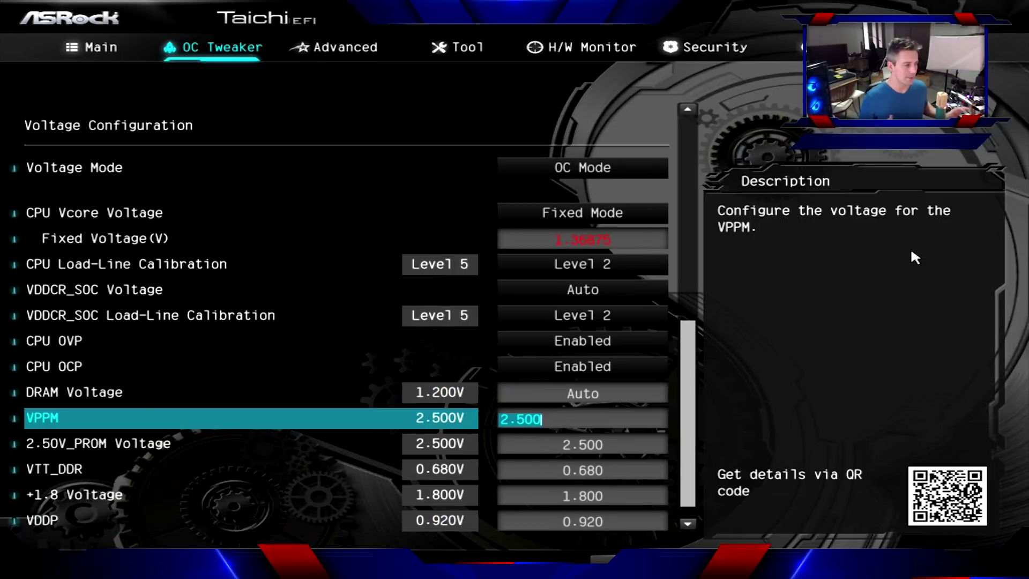
key(Down)
key(Down)
key(Down)
key(Down)
key(Down)
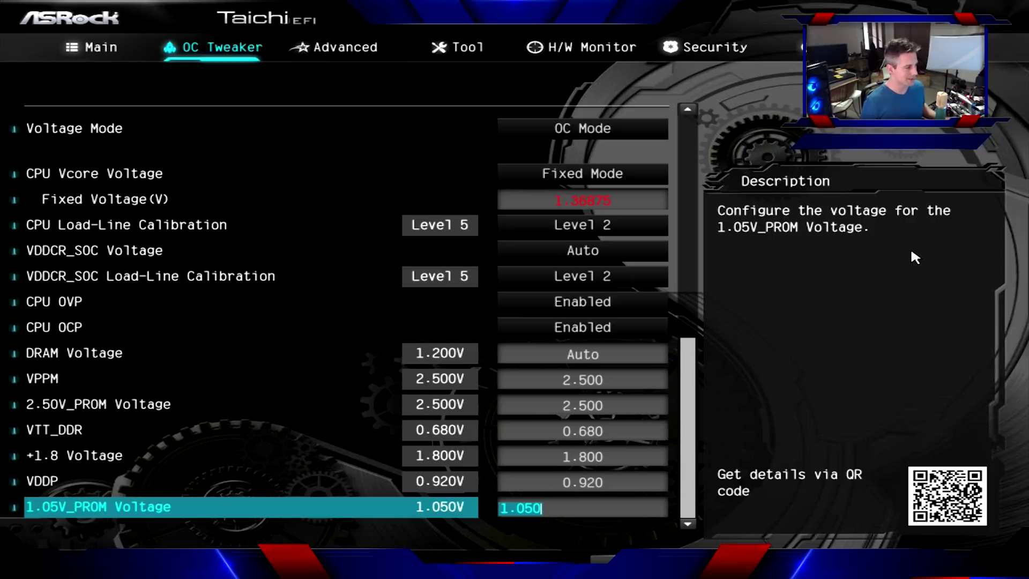
key(Up)
key(Up)
key(Up)
key(Up)
key(Up)
key(Down)
key(Down)
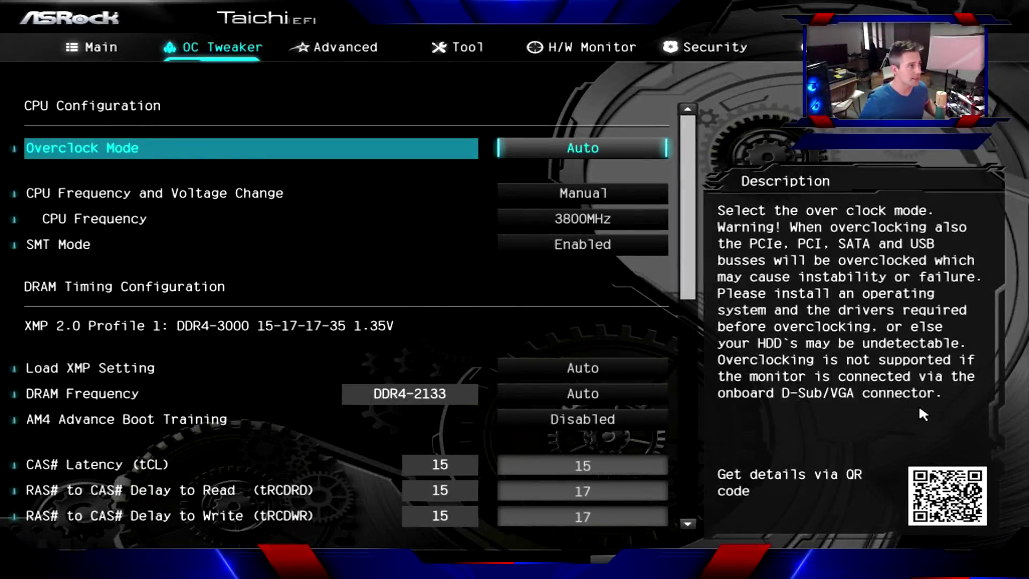
Disable C6 Mode under Advanced > CPU Configuration, leaving Cool'n'Quiet Enabled.
key(Right)
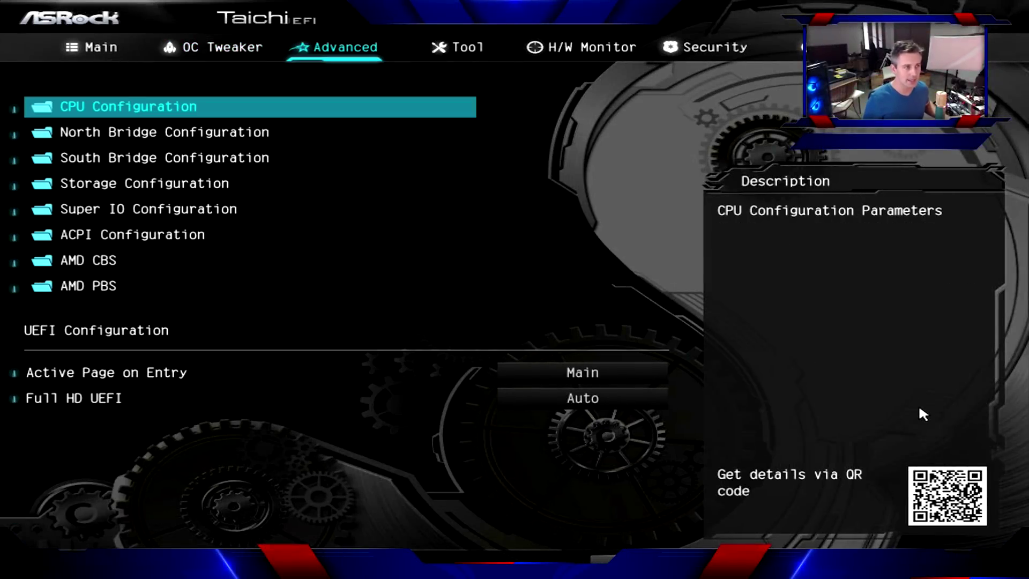
key(Return)
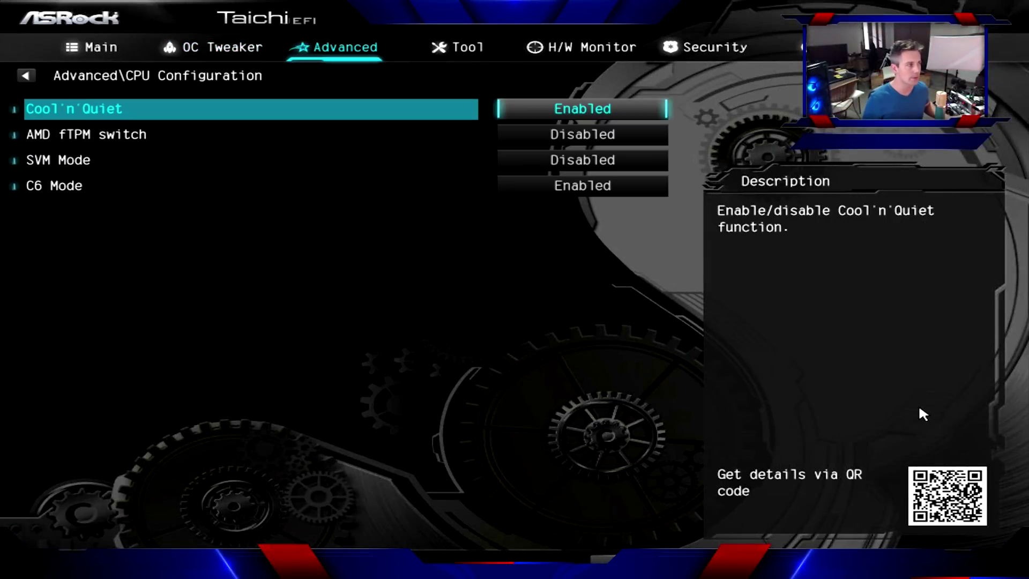
key(Down)
key(Down)
key(Down)
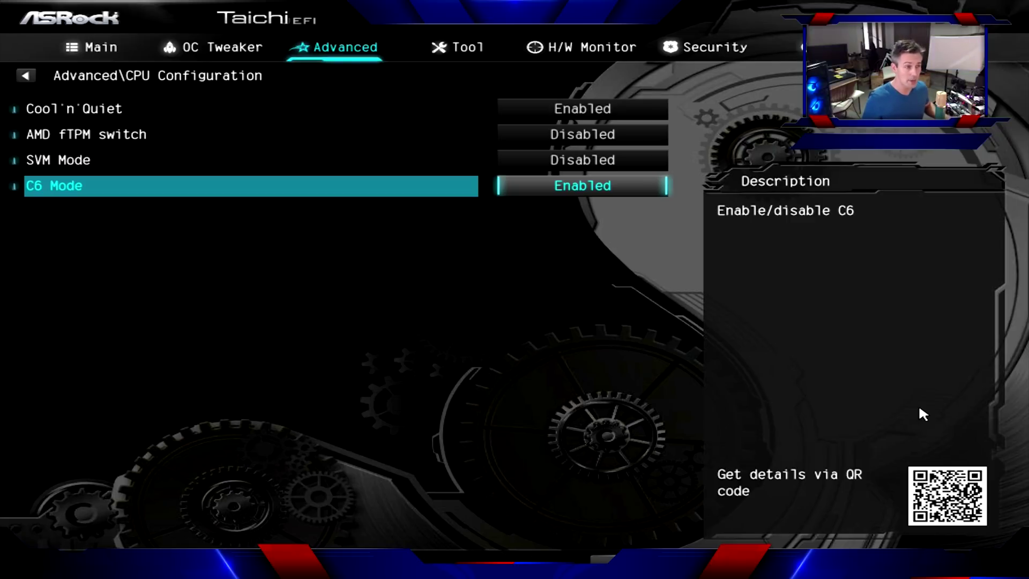
key(Return)
key(Up)
key(Return)
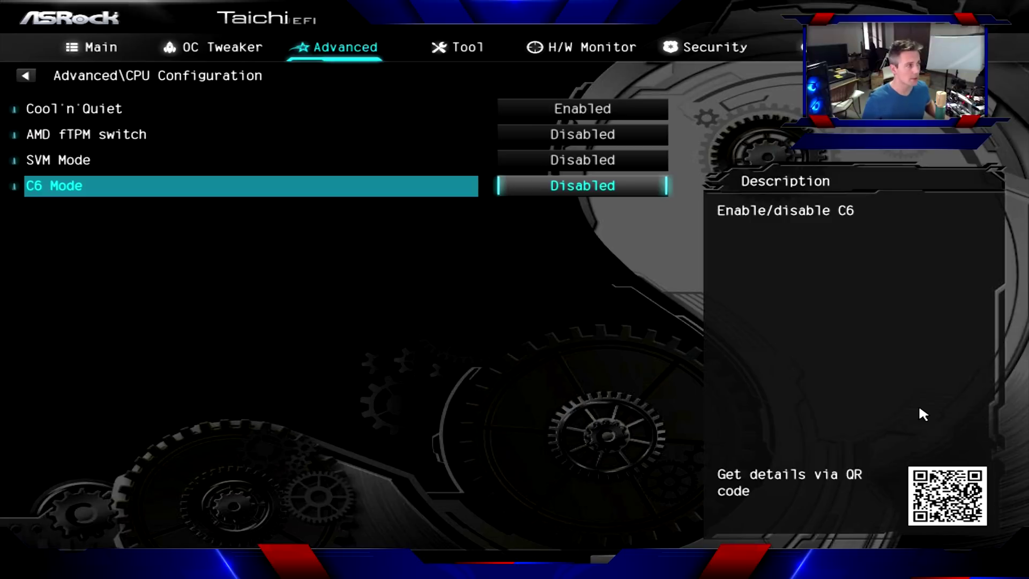
key(Up)
key(Up)
key(Up)
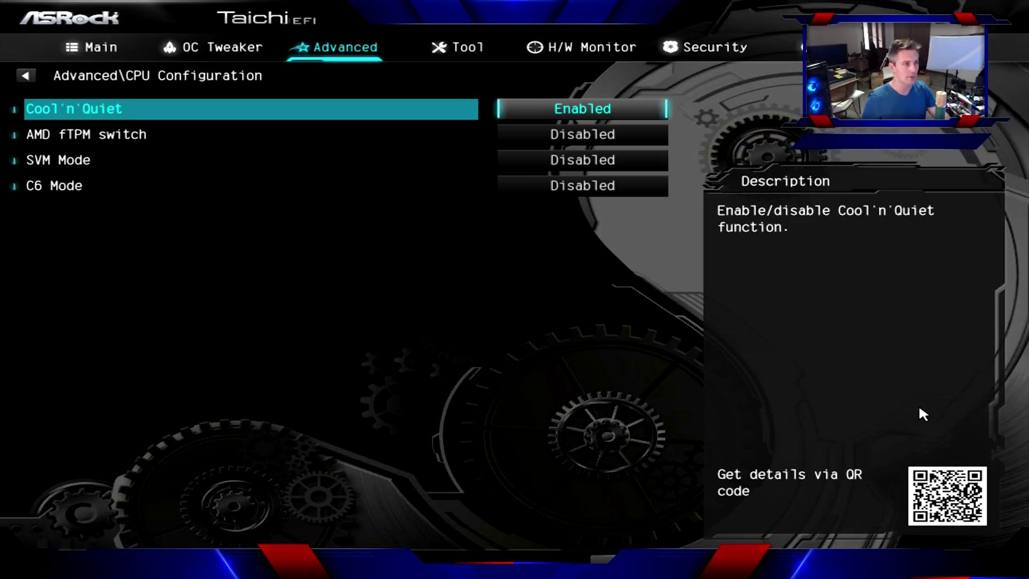
key(Escape)
Set Global C-state Control to Disabled under AMD CBS > Zen Common Options.
key(Down)
key(Down)
key(Down)
key(Down)
key(Down)
key(Down)
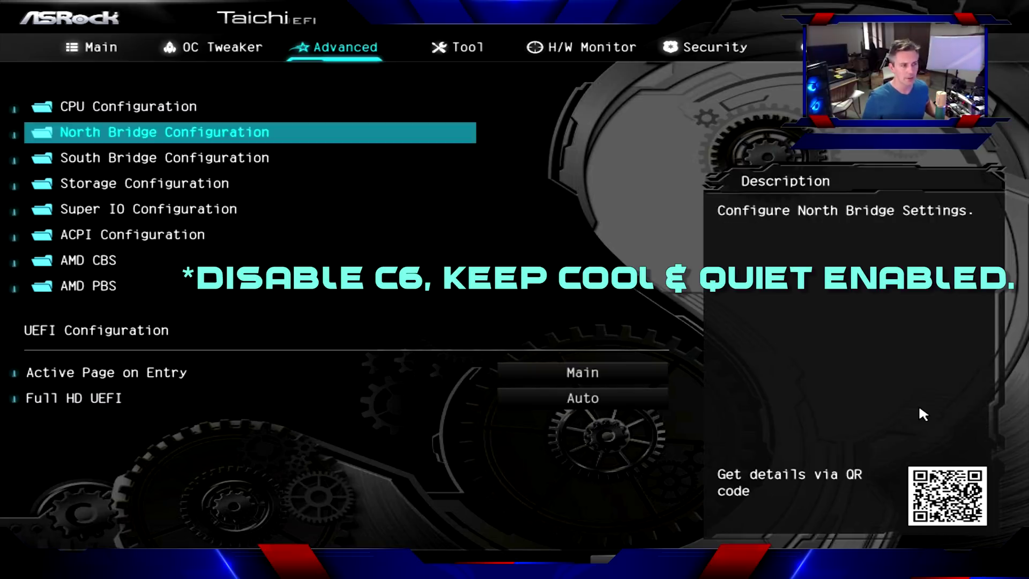
key(Return)
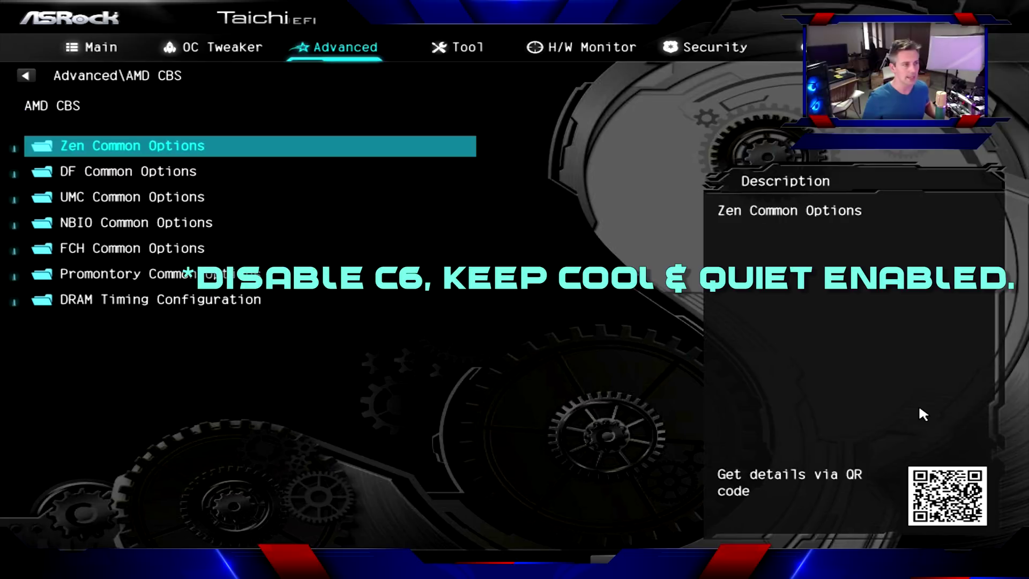
key(Return)
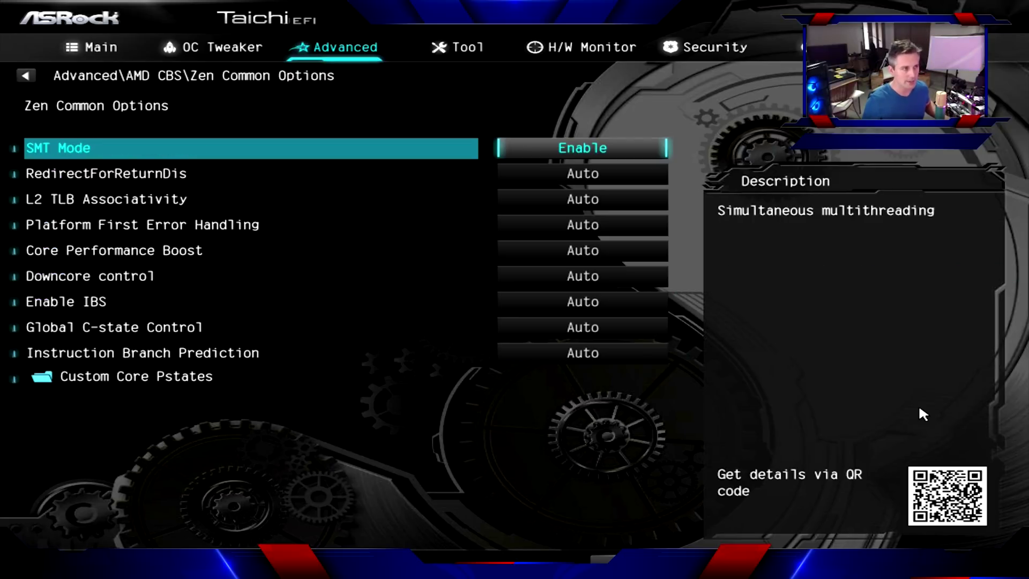
key(Down)
key(Down)
key(Down)
key(Down)
key(Down)
key(Down)
key(Down)
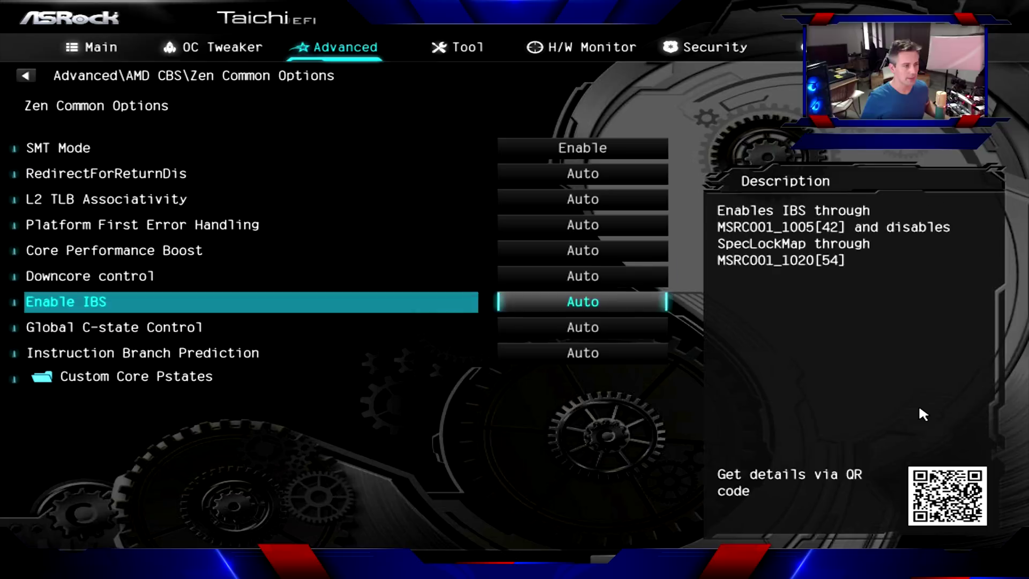
key(Return)
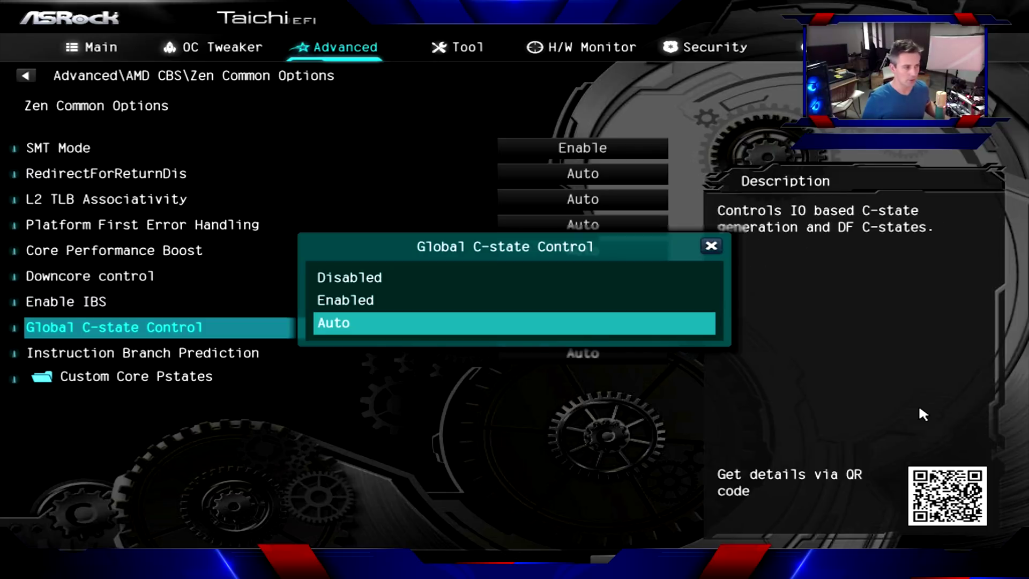
key(Up)
key(Up)
key(Return)
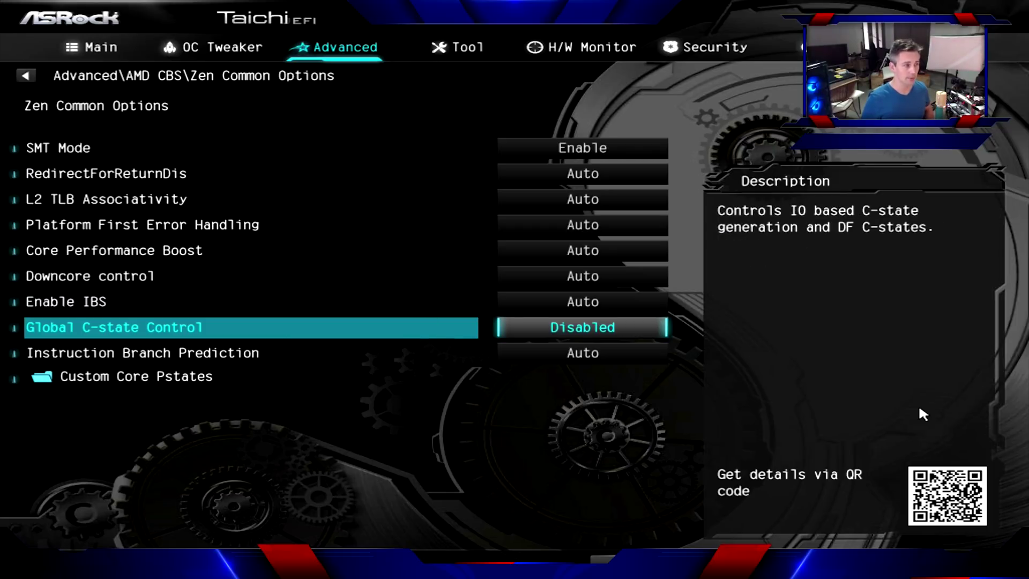
key(Right)
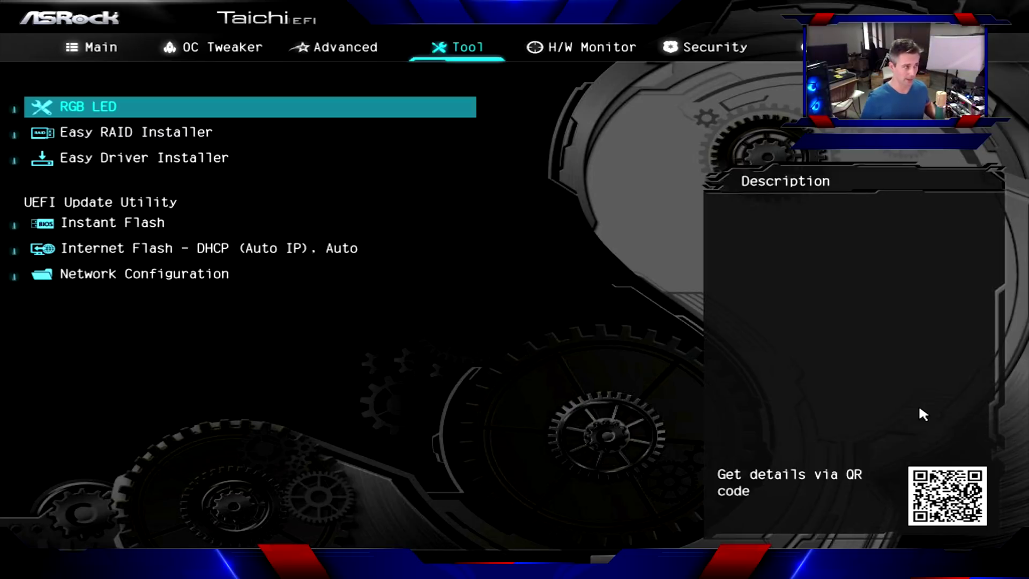
Choose Save Changes and Exit on the Exit tab.
key(Right)
key(Right)
key(Right)
key(Right)
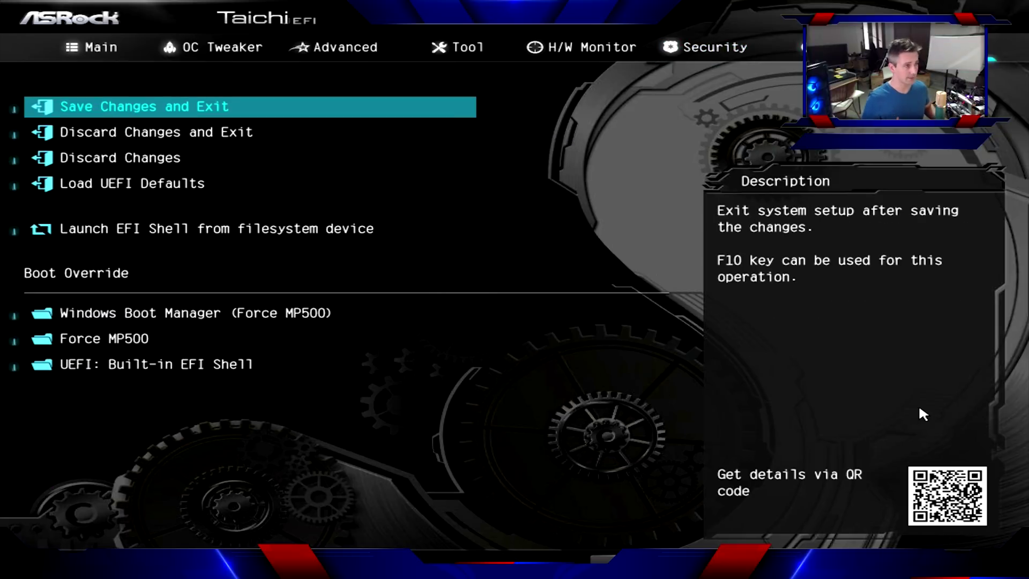
key(Return)
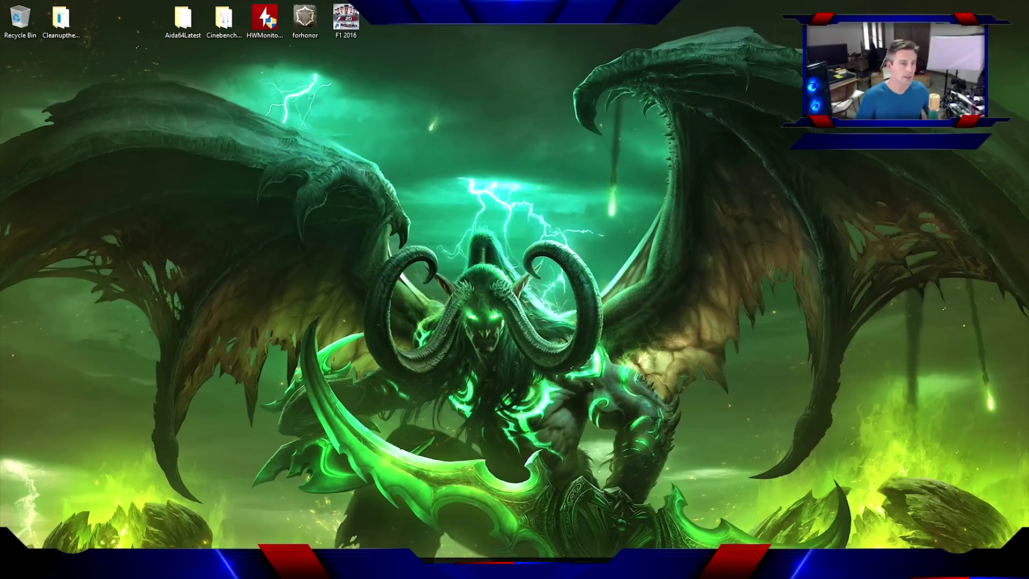
Launch HWMonitor as admin, place it tall on the right, and expand AMD K17 core clocks.
double_click(265, 17)
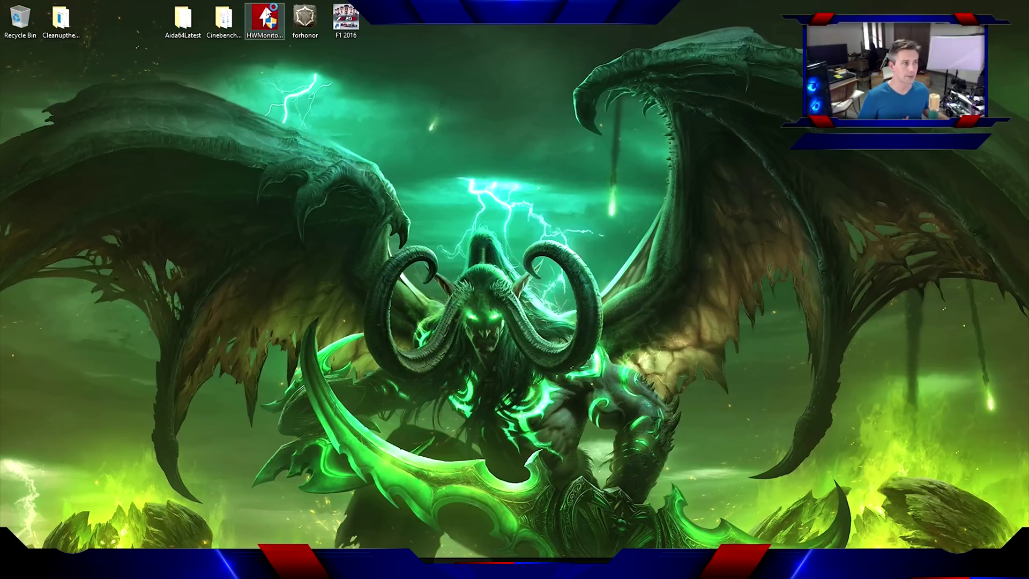
click(449, 356)
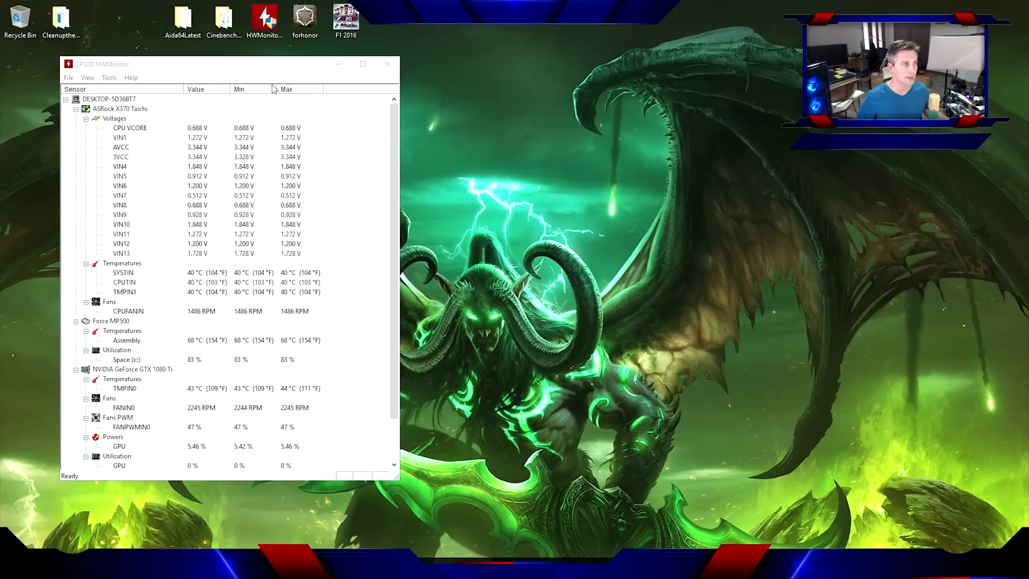
drag(258, 72, 833, 38)
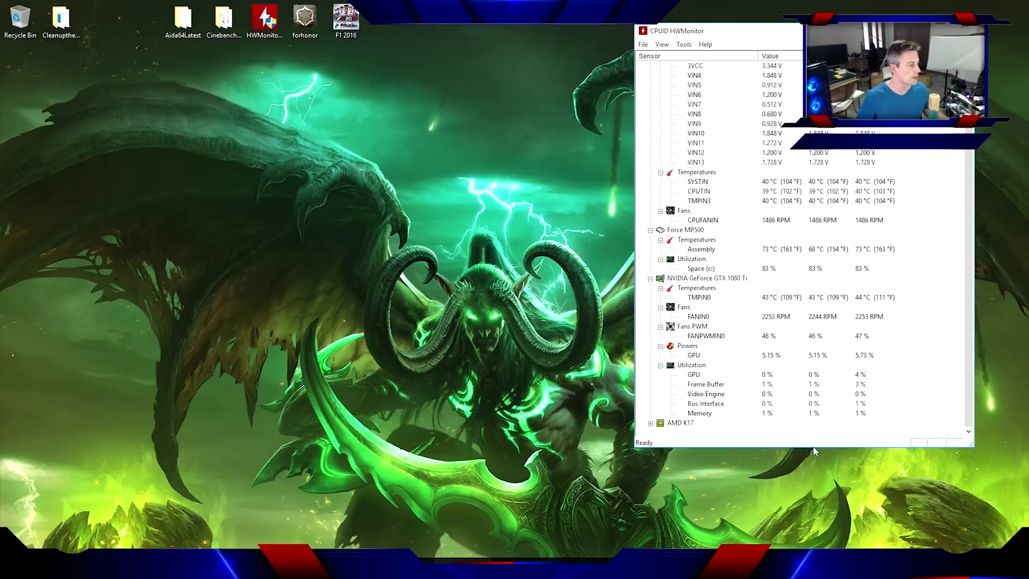
drag(813, 448, 812, 548)
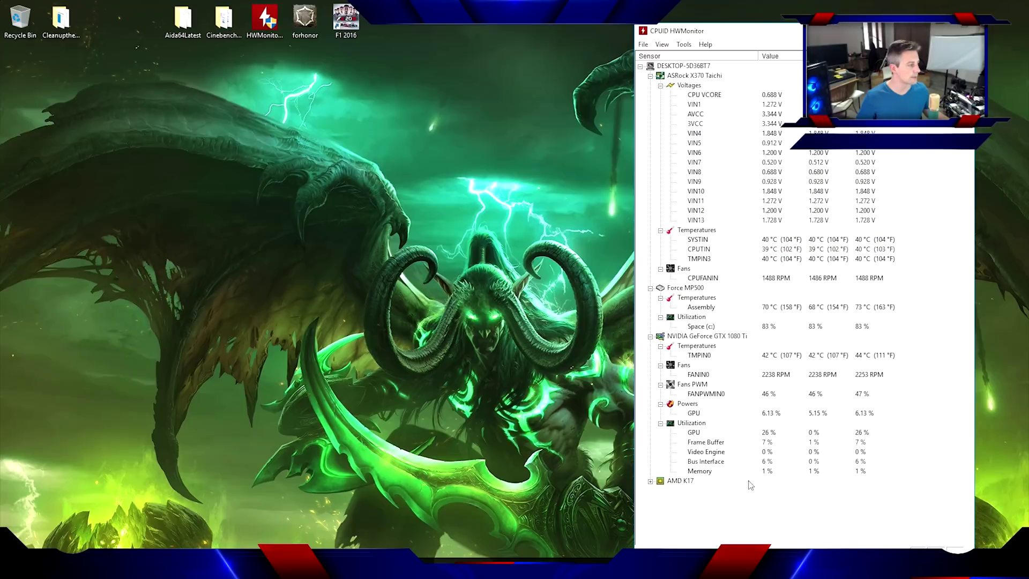
click(650, 480)
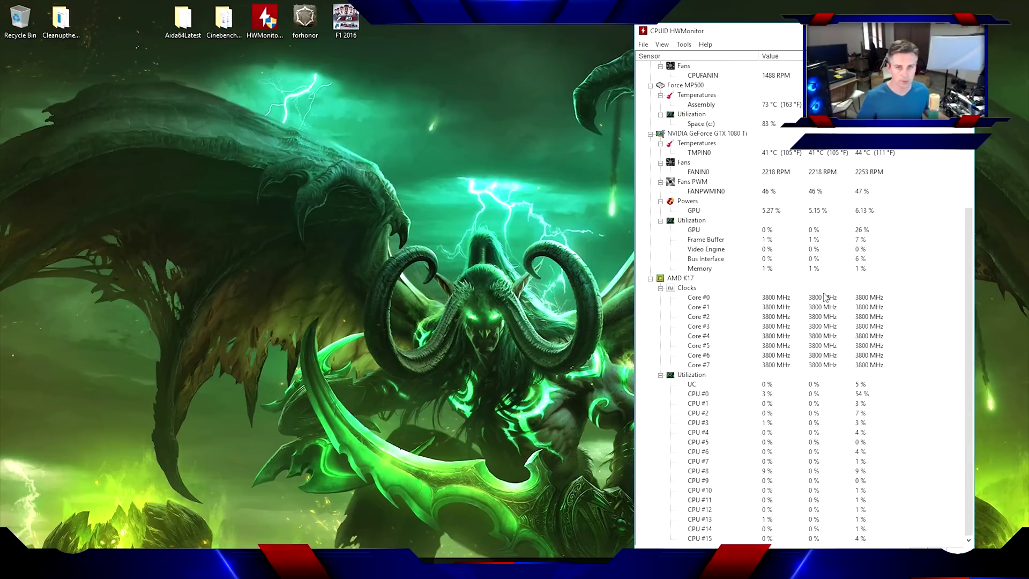
click(228, 34)
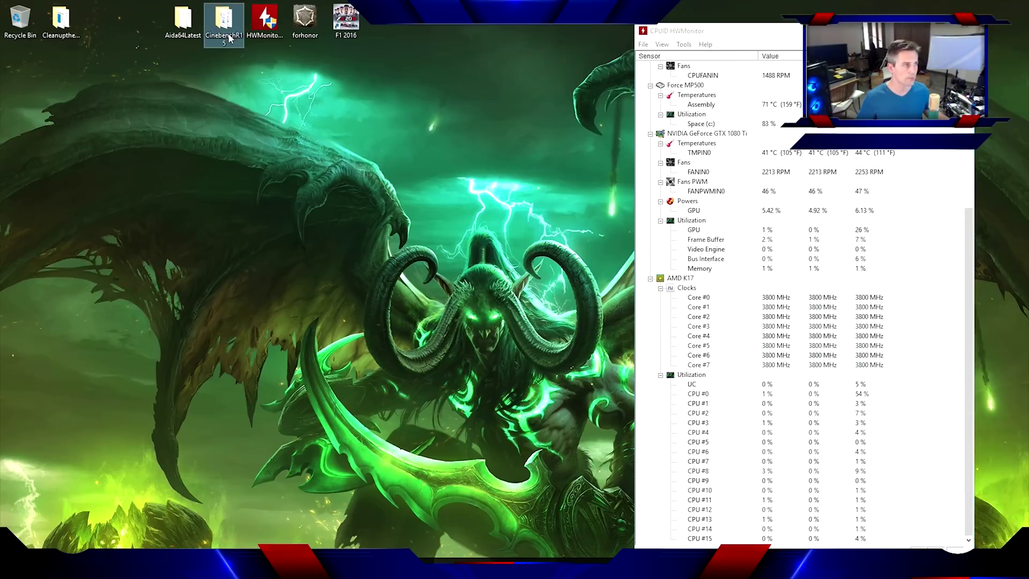
double_click(229, 33)
Run Cinebench R15 64-bit's multi-core CPU test, scoring 1624 cb, then minimise it.
double_click(399, 202)
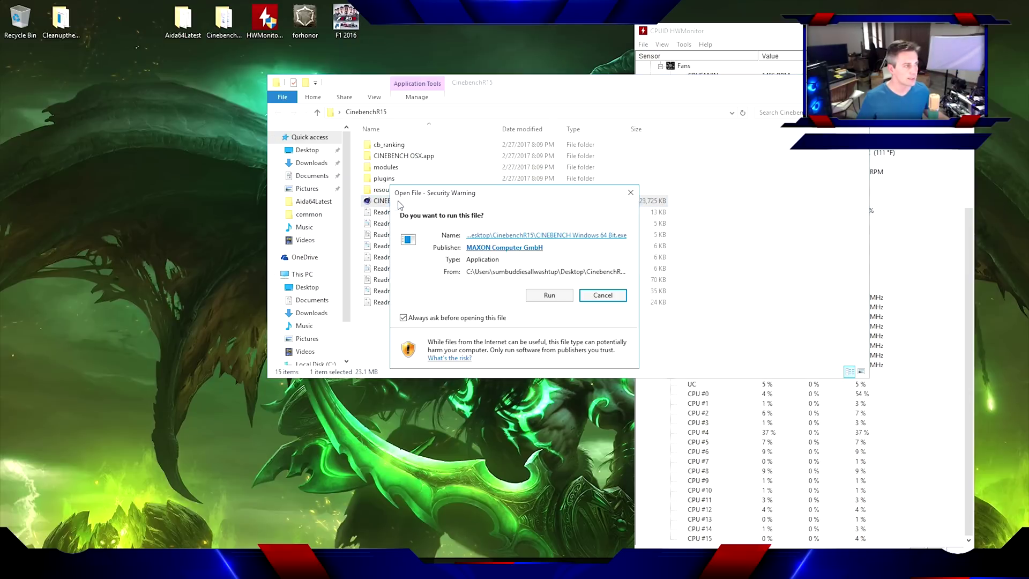
click(539, 295)
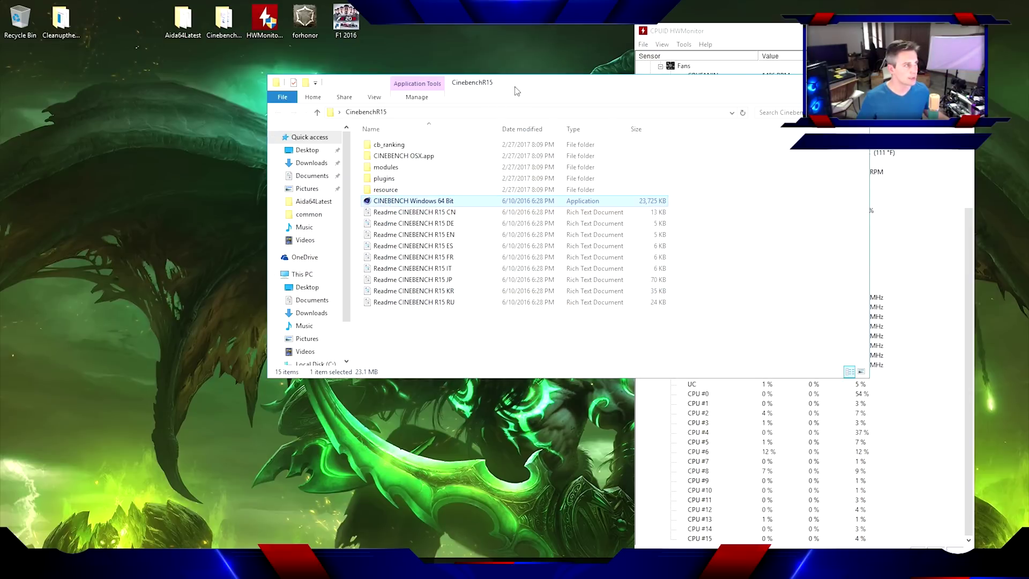
drag(536, 86, 361, 119)
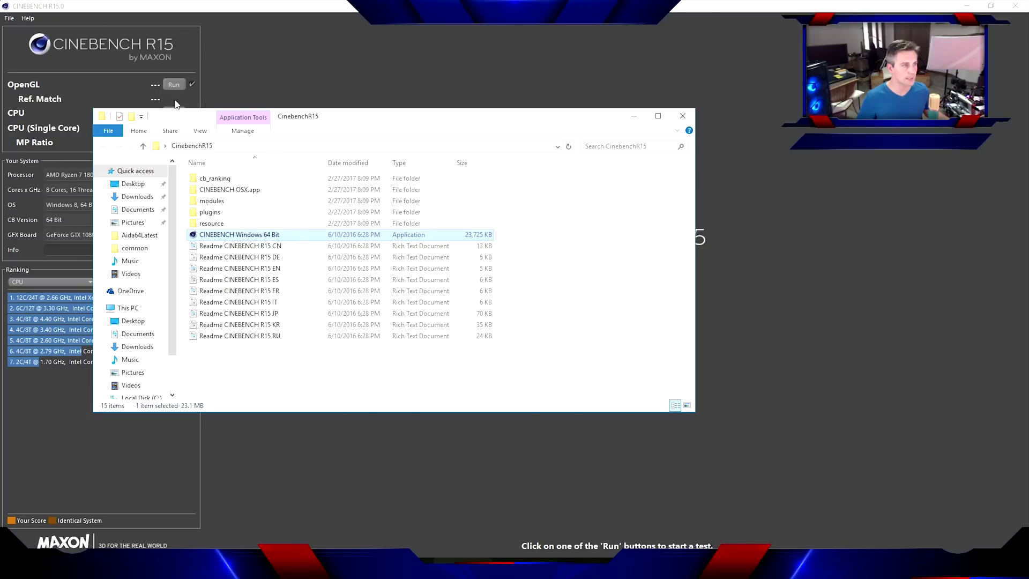
click(201, 105)
click(177, 113)
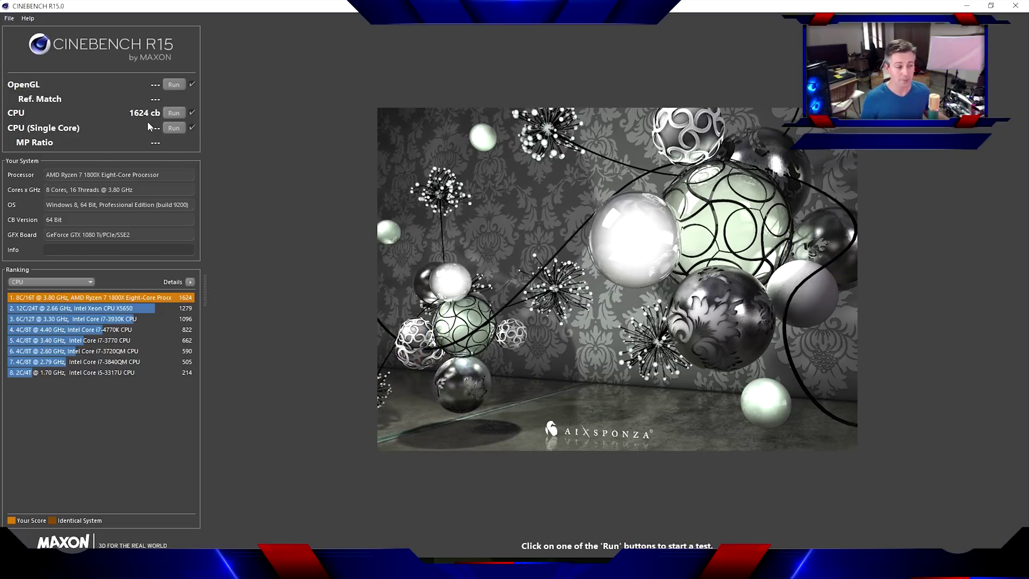
click(974, 7)
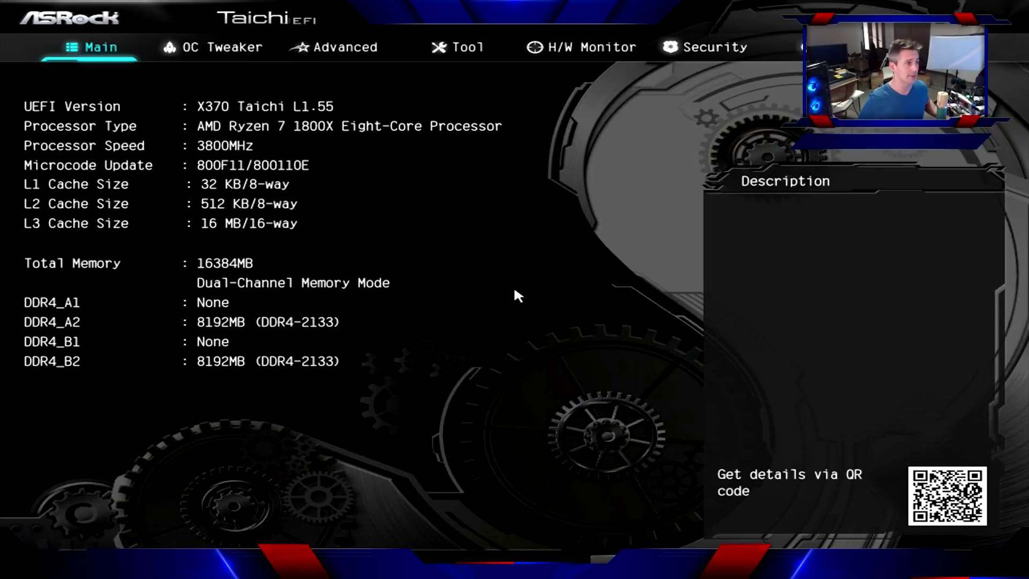
Set CPU Frequency and Voltage Change back to Auto in OC Tweaker.
key(Right)
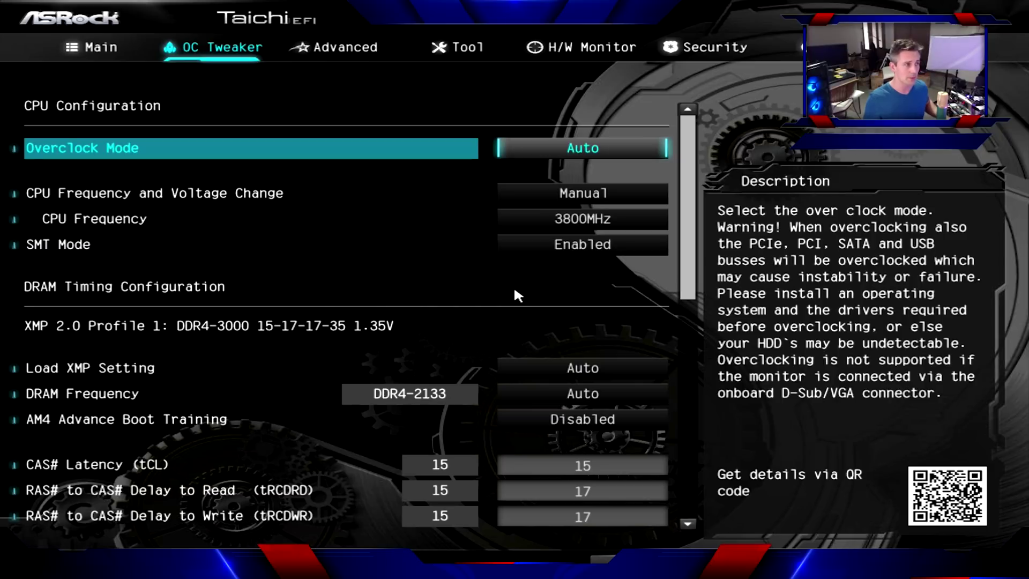
key(Down)
key(Return)
key(Up)
key(Return)
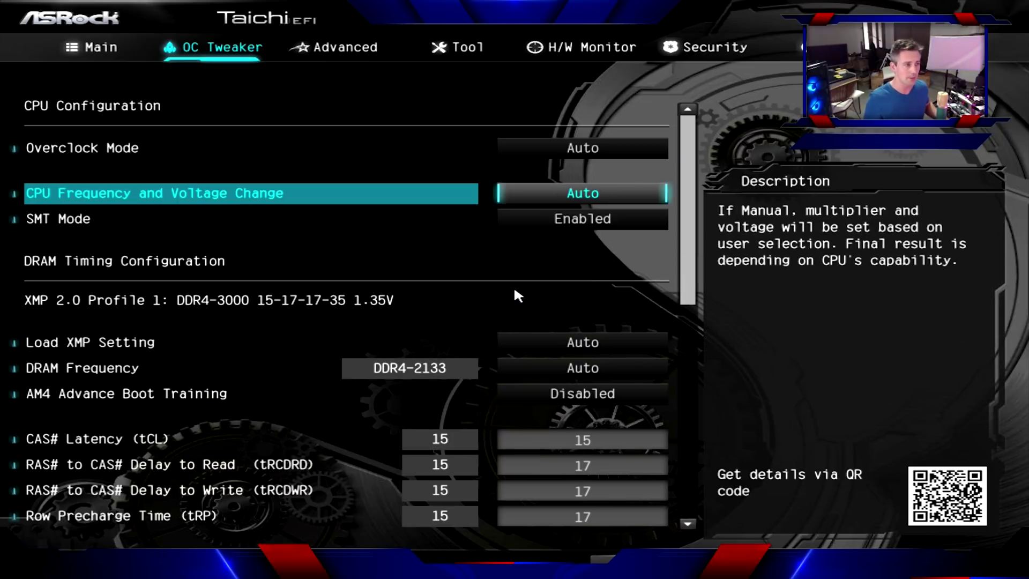
key(Down)
key(Down)
key(Down)
key(Down)
key(Down)
key(Down)
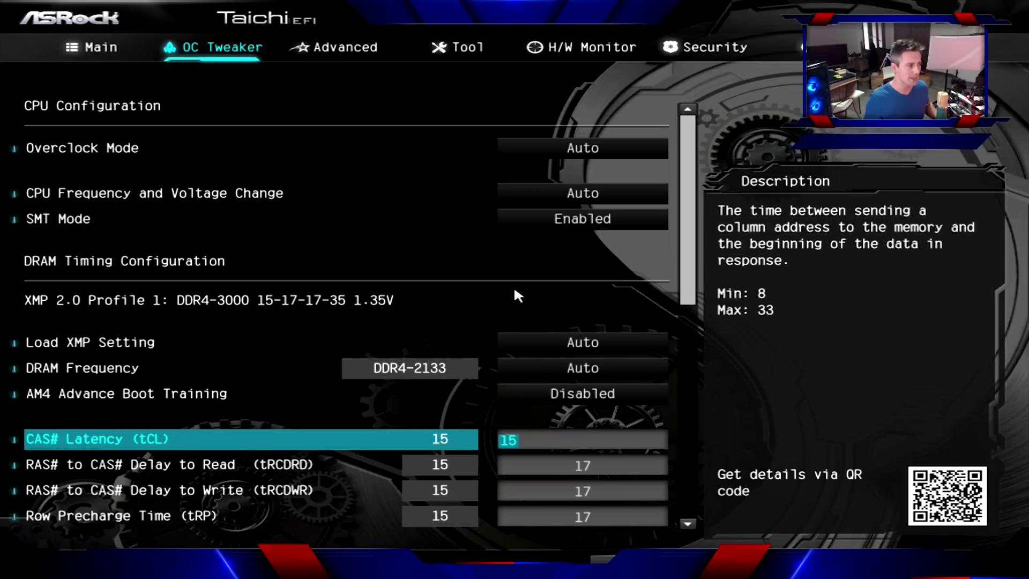
key(Up)
key(Up)
key(Up)
key(Up)
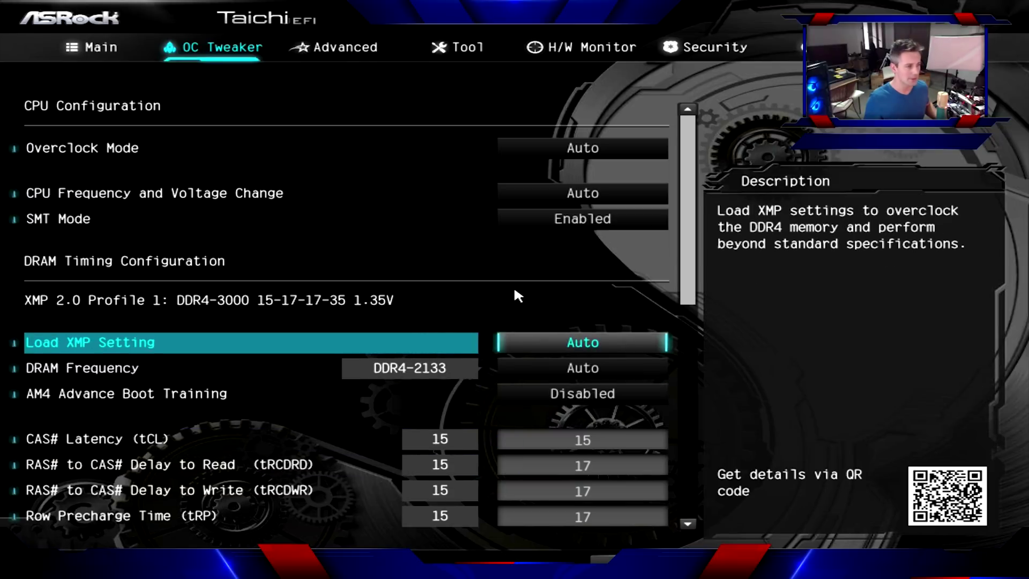
Return CPU Vcore Voltage to Auto, leaving Voltage Mode on OC Mode.
key(Down)
key(Down)
key(Down)
key(Down)
key(Down)
key(Down)
key(Down)
key(Down)
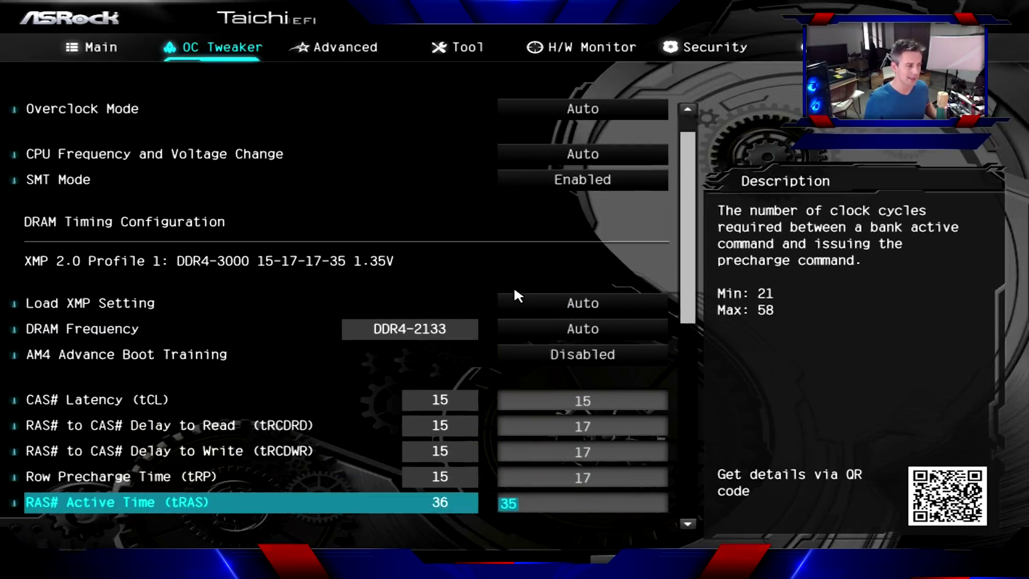
key(Down)
key(Down)
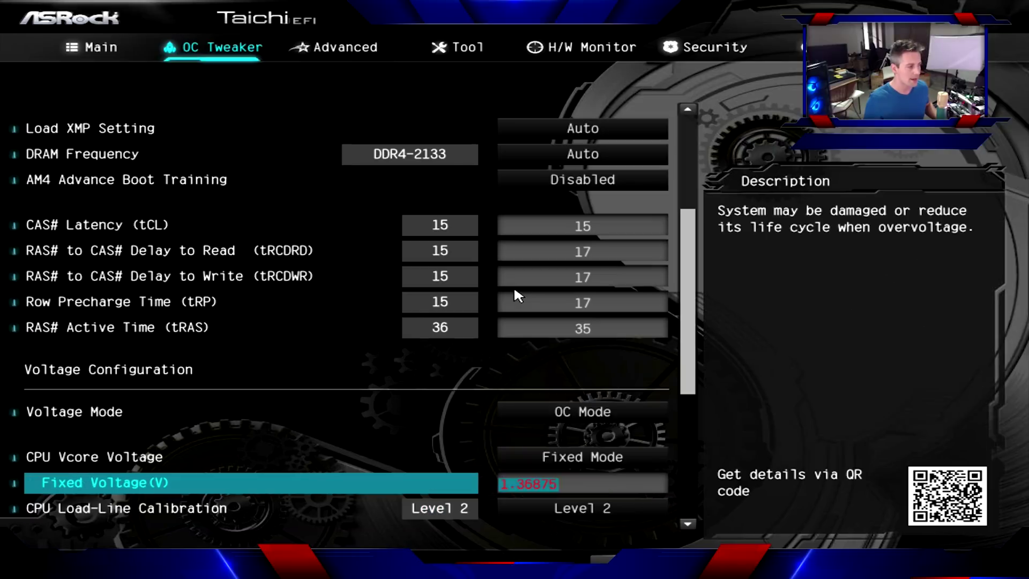
key(Up)
key(Up)
key(Return)
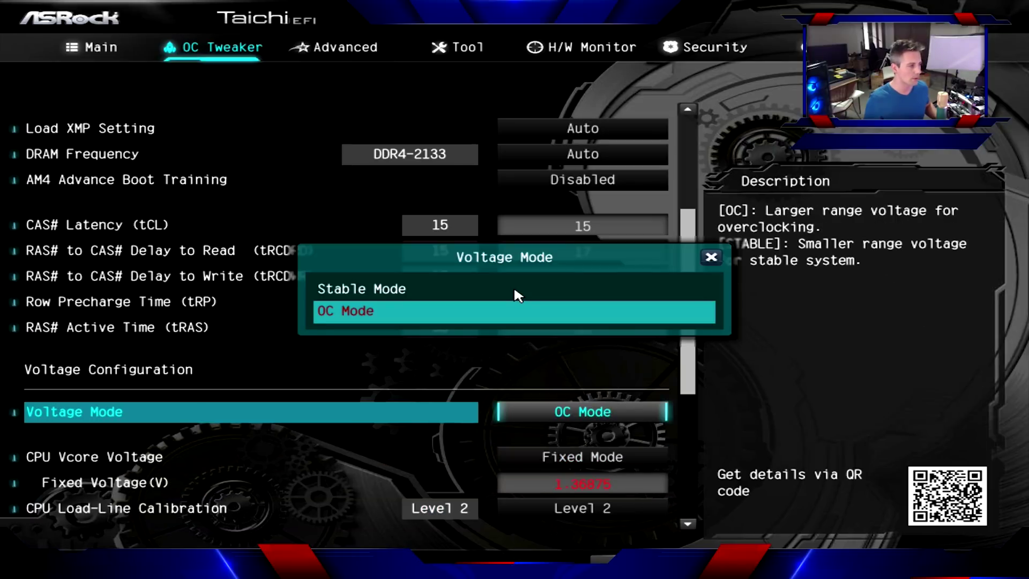
key(Escape)
key(Down)
key(Down)
key(Up)
key(Return)
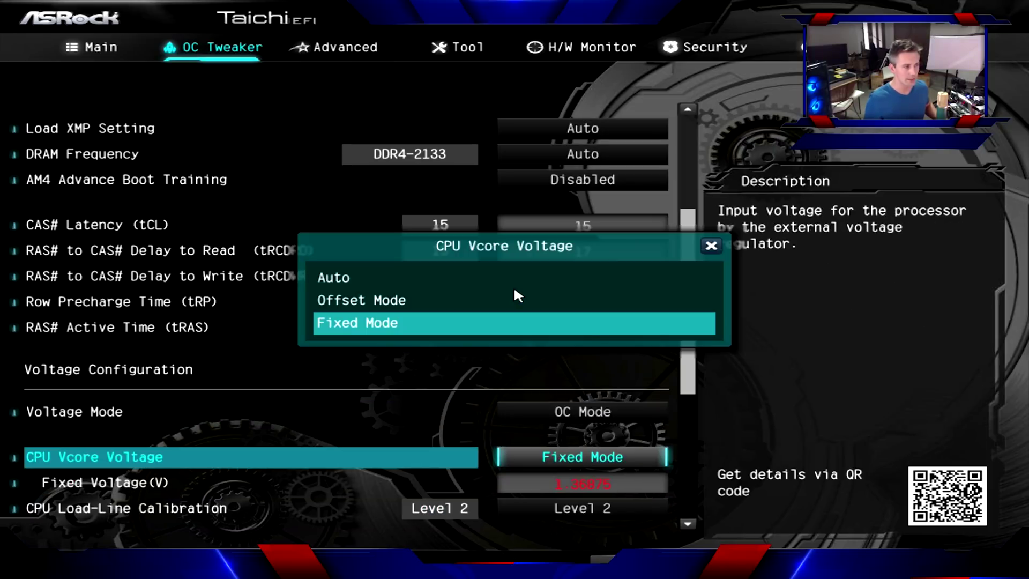
key(Up)
key(Up)
key(Return)
Set CPU Load-Line Calibration to Level 2 again.
key(Down)
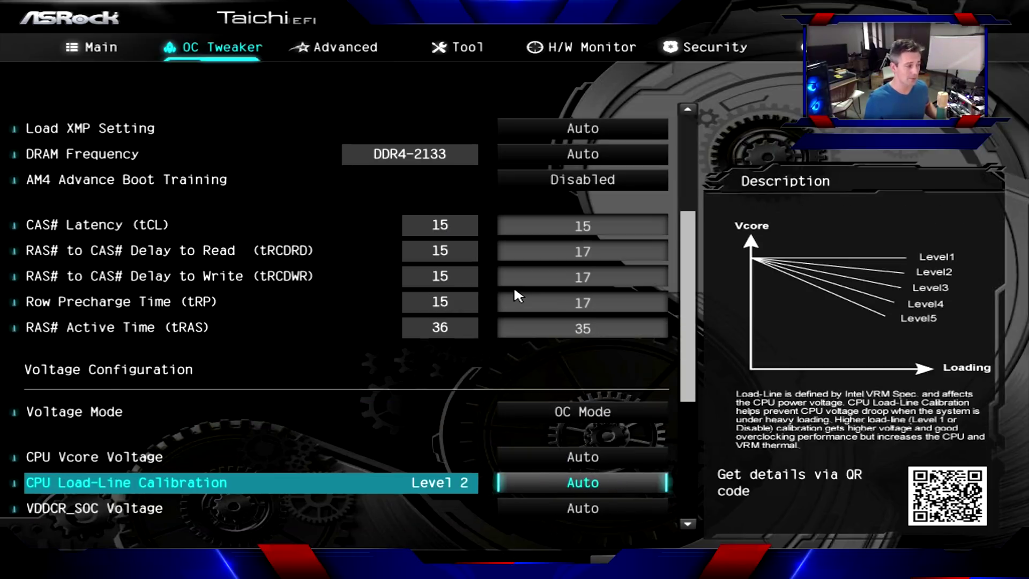
key(Down)
key(Down)
key(Down)
key(Up)
key(Up)
key(Up)
key(Return)
key(Down)
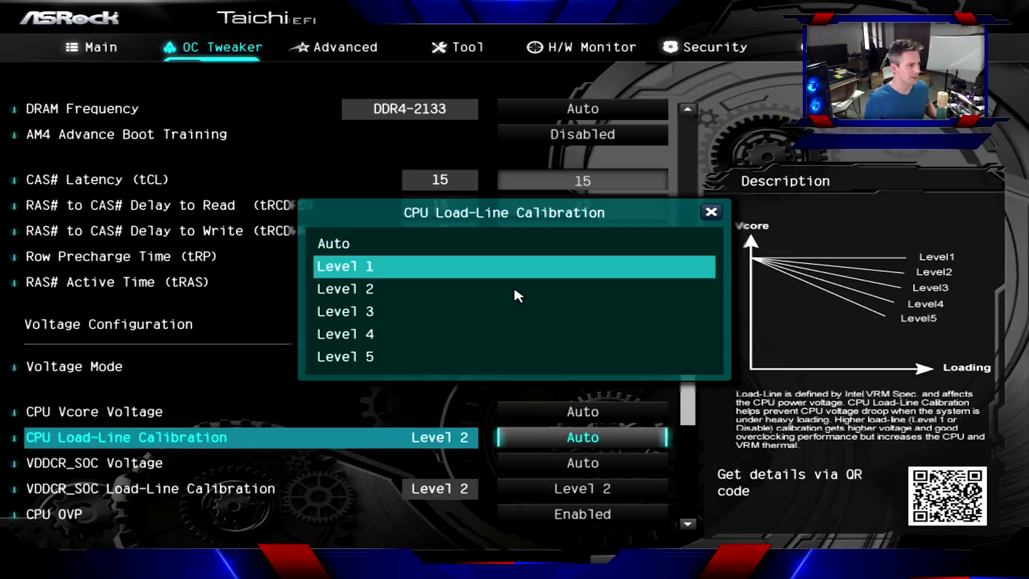
key(Down)
key(Return)
key(Down)
key(Down)
key(Down)
key(Down)
key(Down)
key(Down)
key(Down)
key(Down)
key(Down)
key(Down)
key(Down)
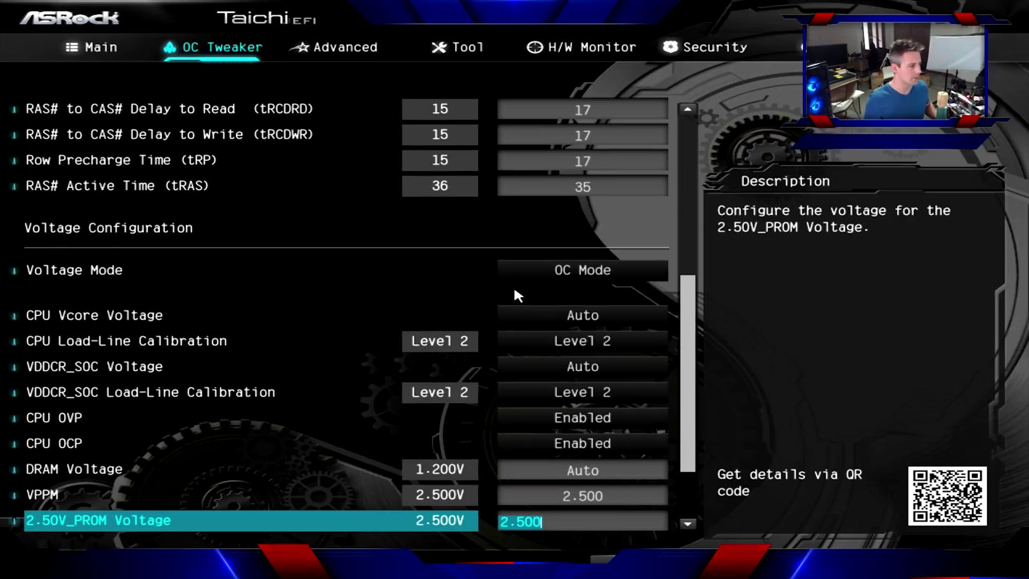
key(Up)
key(Up)
key(Up)
key(Up)
key(Up)
key(Up)
key(Up)
key(Up)
key(Up)
key(Up)
key(Up)
key(Up)
key(Up)
key(Up)
key(Up)
key(Up)
key(Up)
key(Up)
key(Up)
key(Up)
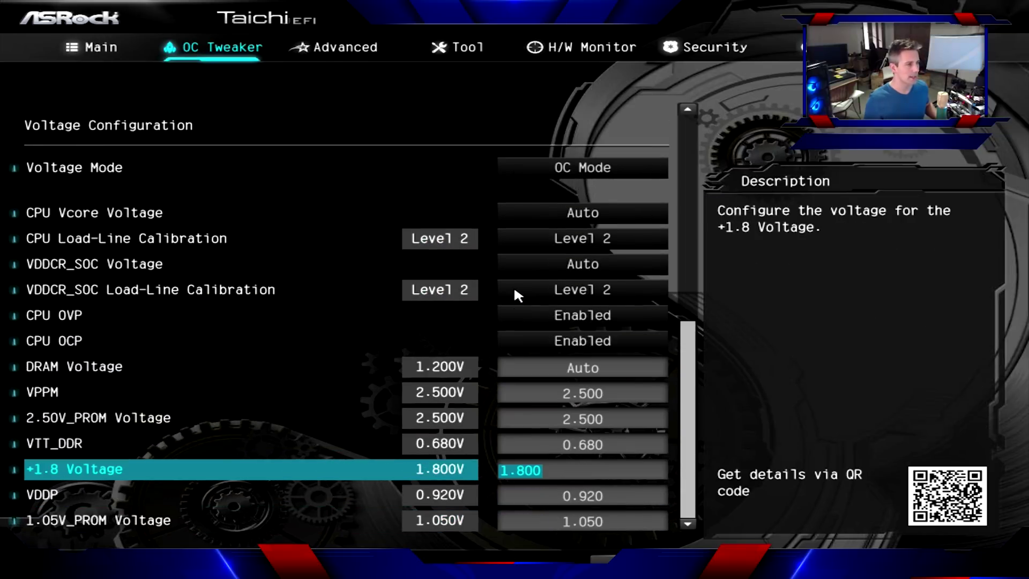
key(Up)
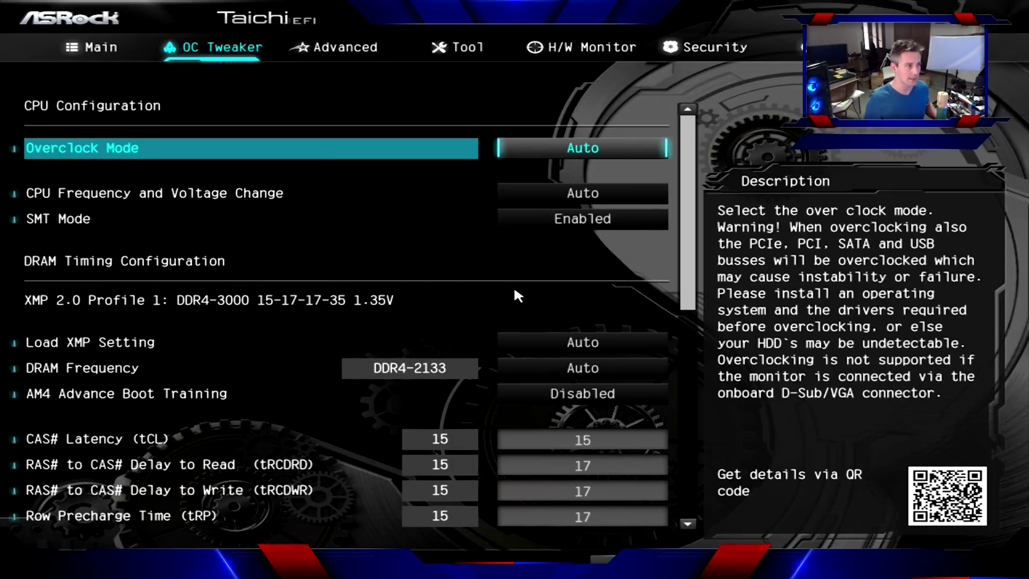
key(Right)
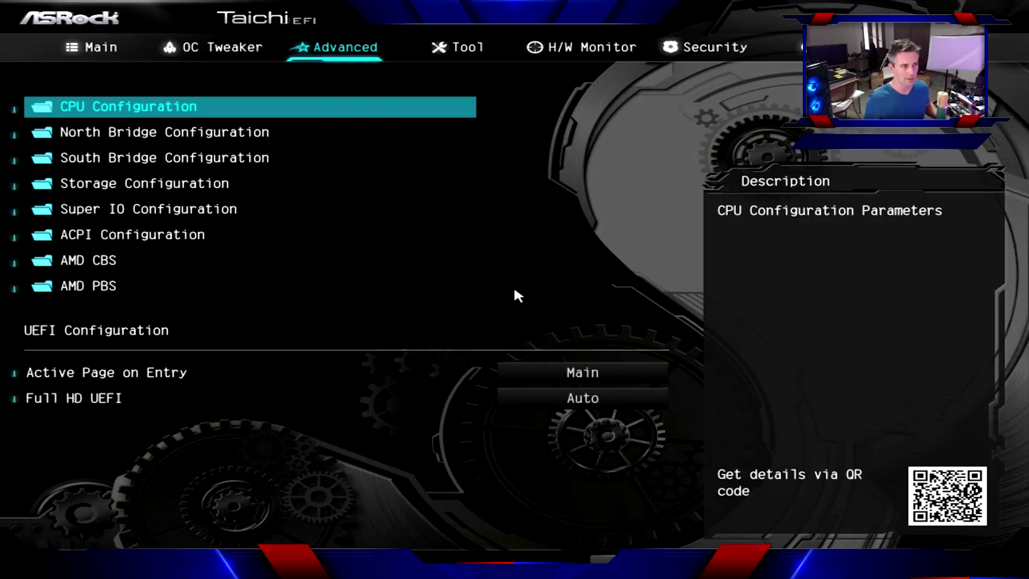
Open Custom Core Pstates under AMD CBS > Zen Common Options and accept the out-of-spec warning.
key(Return)
key(Escape)
key(Down)
key(Down)
key(Down)
key(Down)
key(Down)
key(Down)
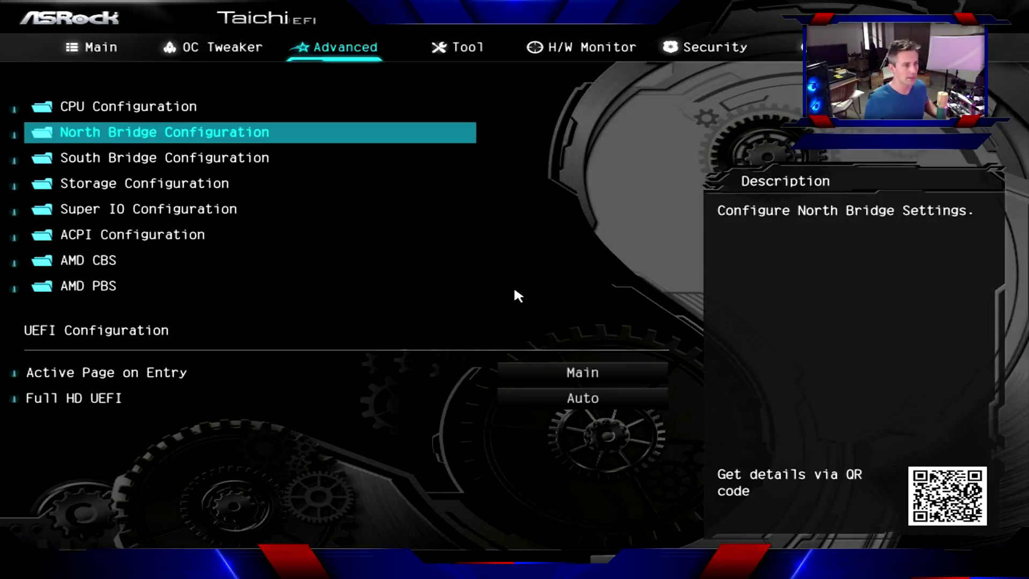
key(Return)
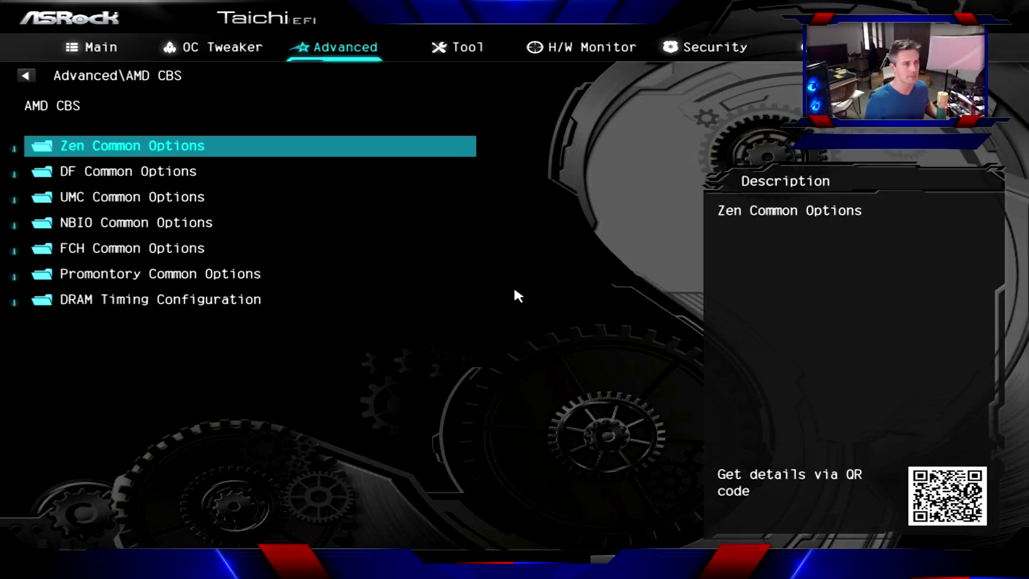
key(Return)
key(Down)
key(Down)
key(Down)
key(Down)
key(Down)
key(Down)
key(Down)
key(Down)
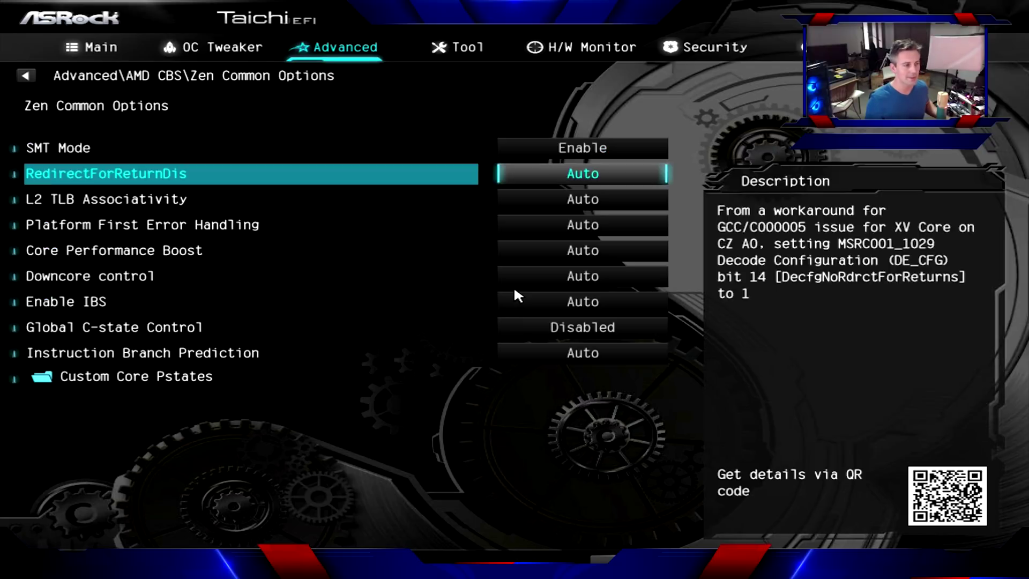
key(Down)
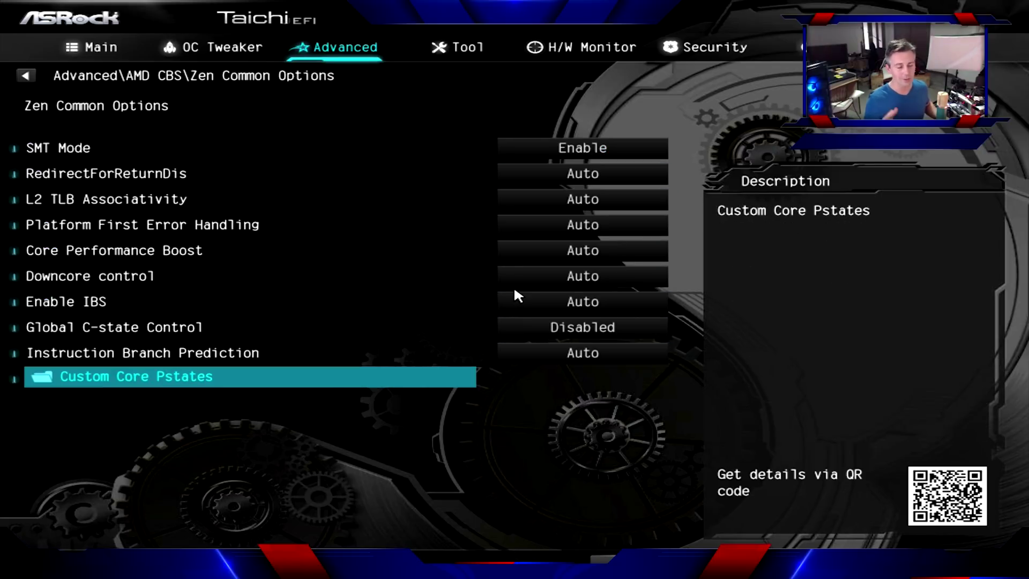
key(Return)
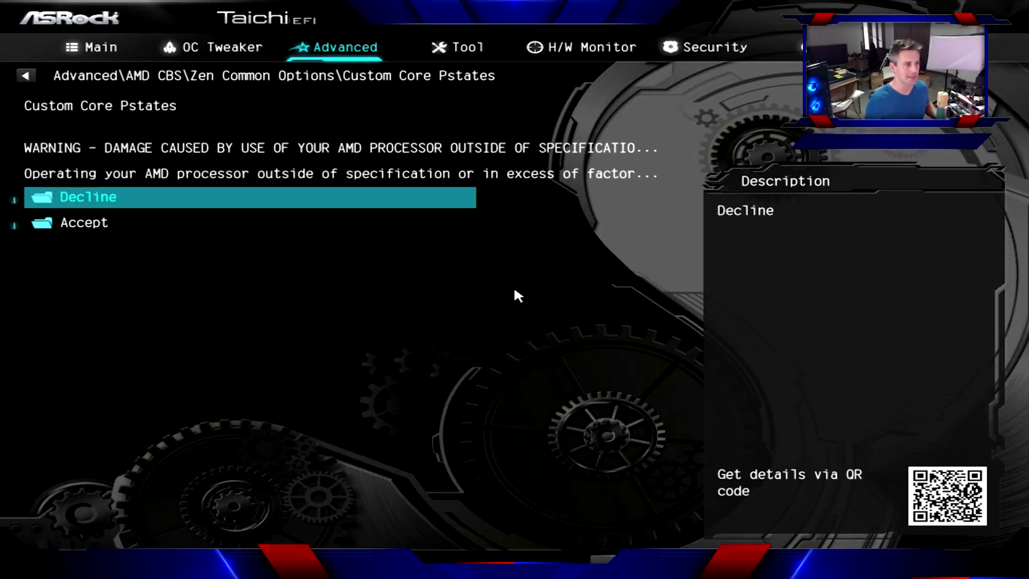
key(Down)
key(Return)
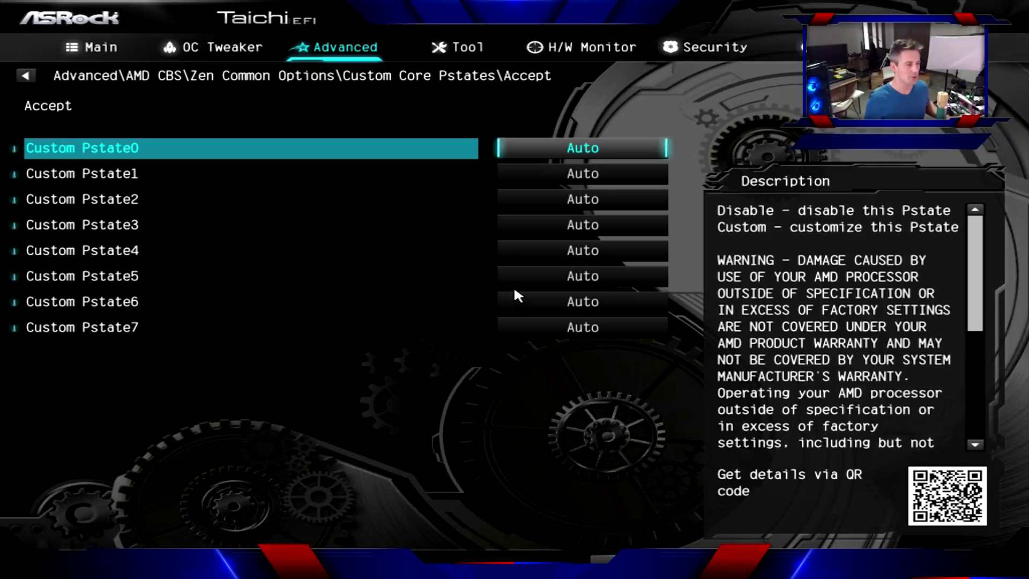
Disable Custom Pstate3, which also disables Pstates 4–7, and bring up Pstate0's choices.
key(Down)
key(Down)
key(Down)
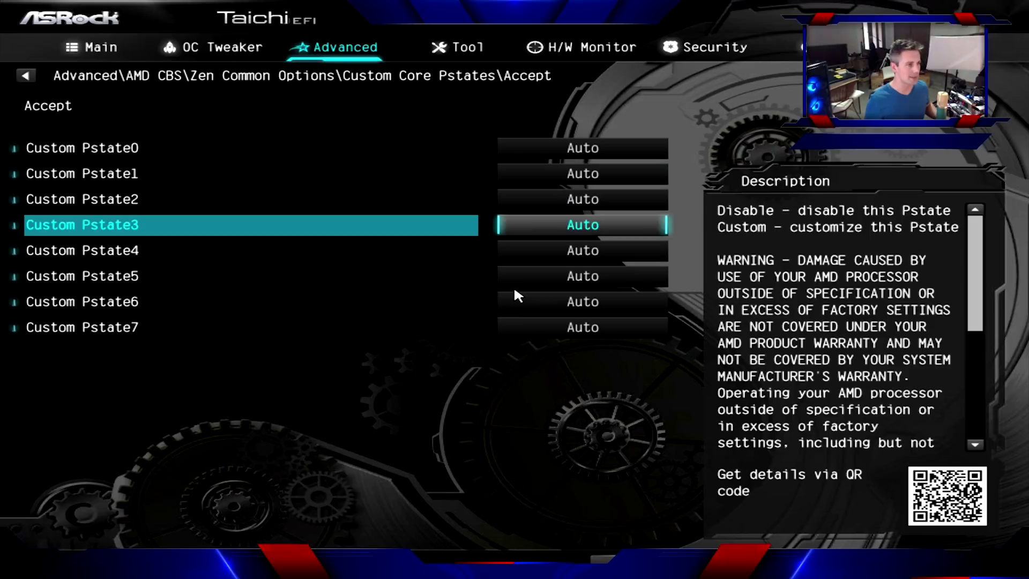
key(Return)
key(Up)
key(Up)
key(Return)
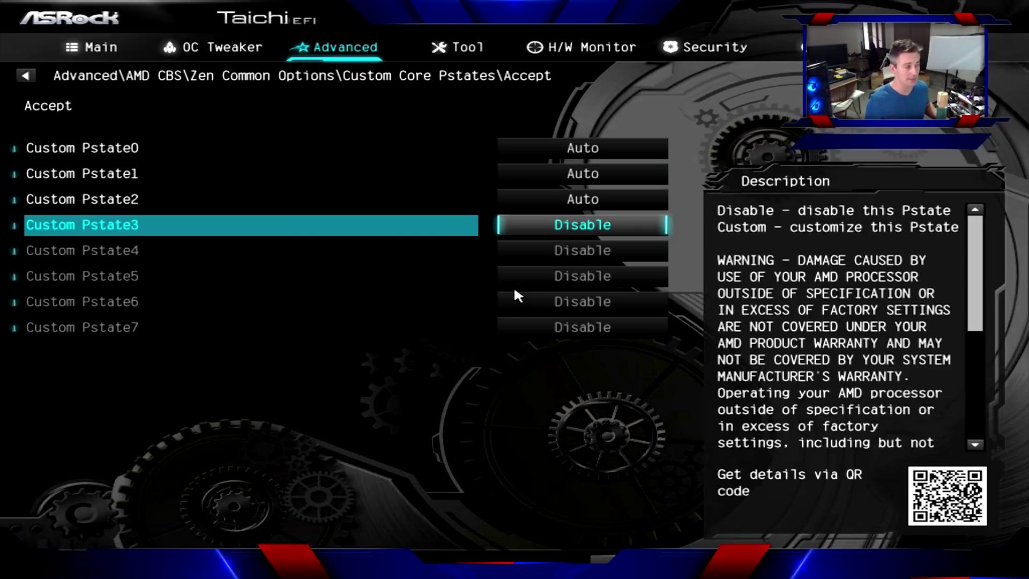
key(Up)
key(Up)
key(Up)
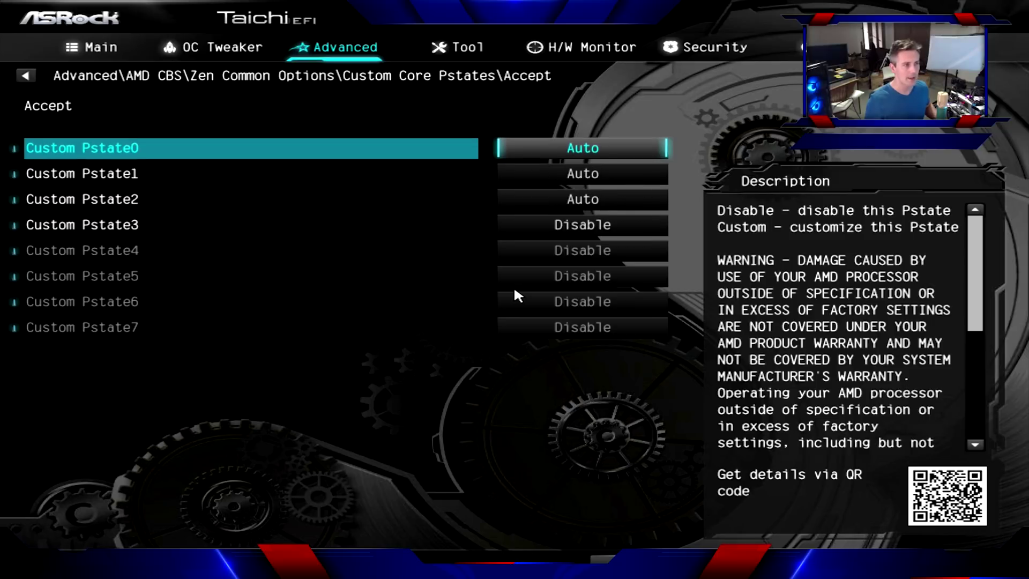
key(Return)
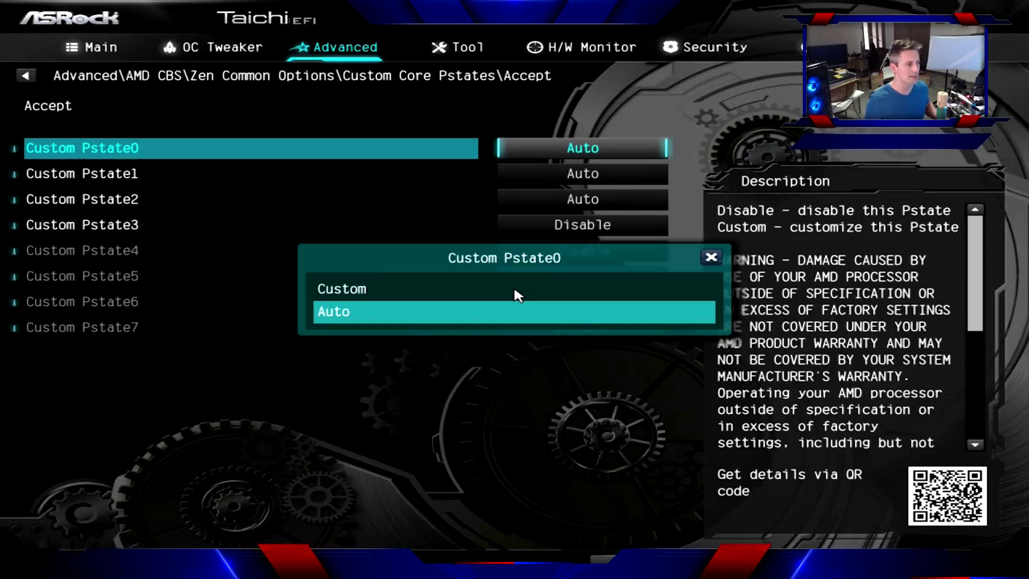
Set Custom Pstate0 to Custom and start editing its FID value (FID 98, DID 8, VID 20).
key(Up)
key(Return)
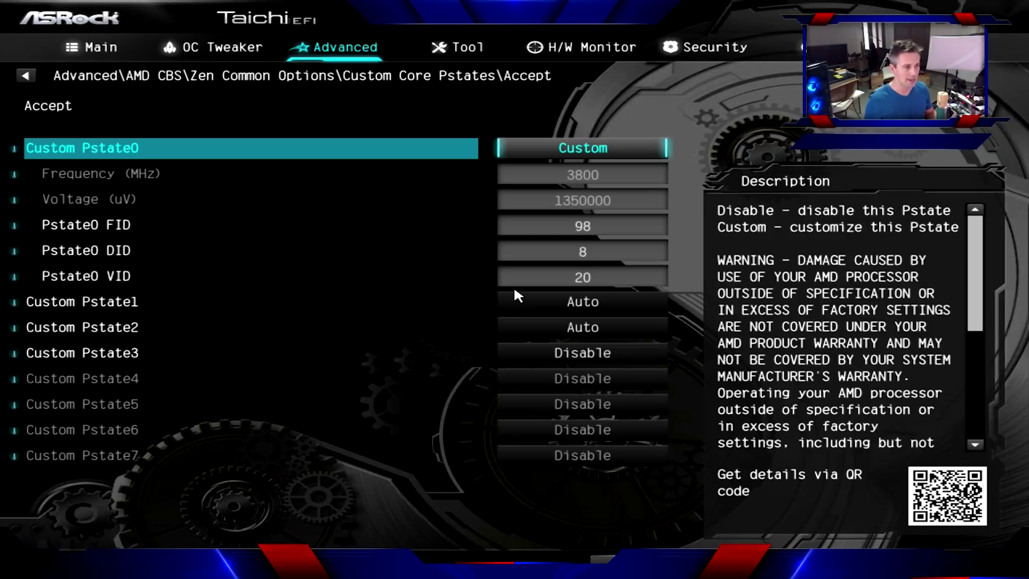
key(Down)
key(Down)
key(Down)
key(Down)
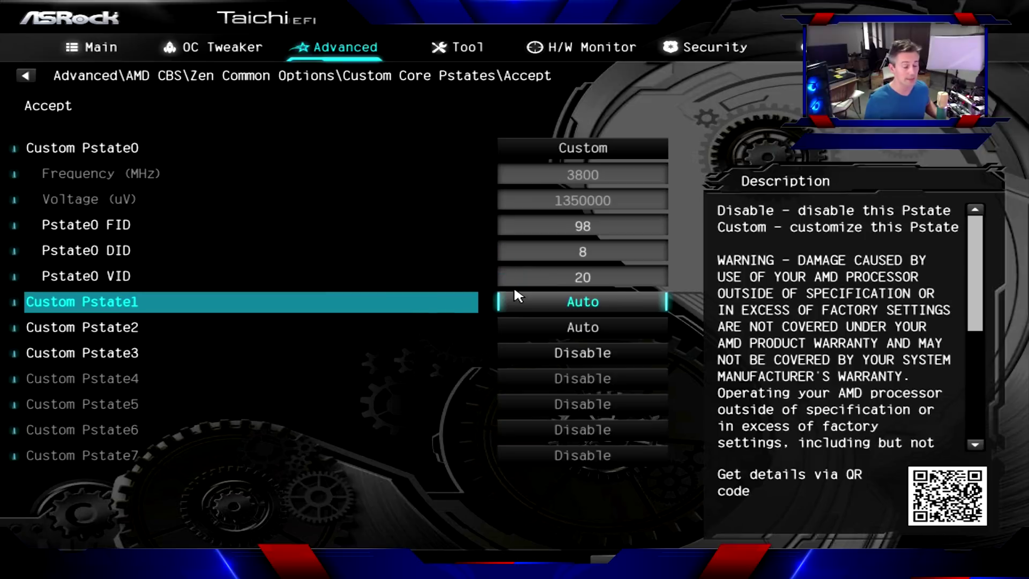
key(Up)
key(Up)
key(Up)
key(Up)
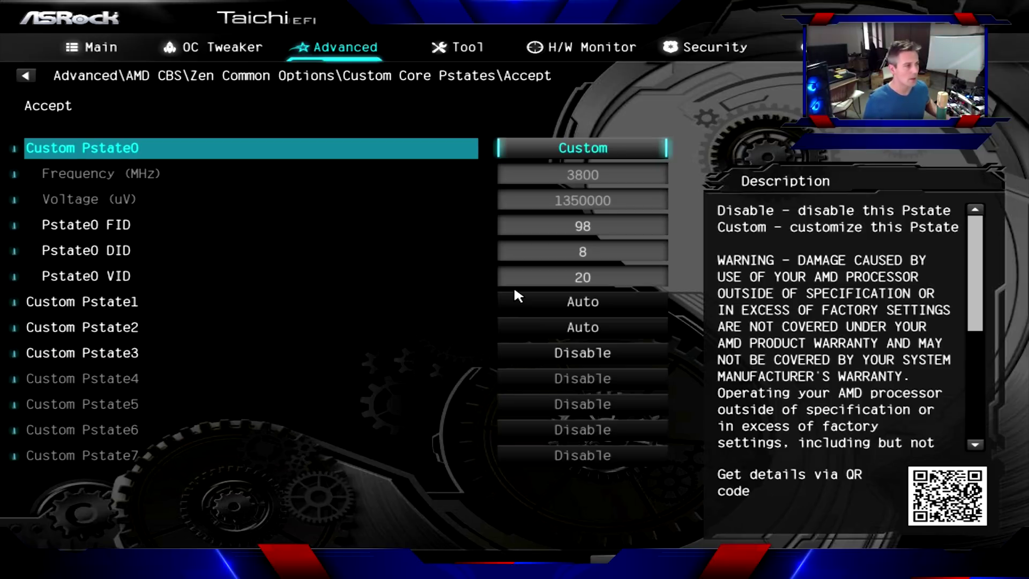
key(Down)
key(Down)
key(Up)
key(Return)
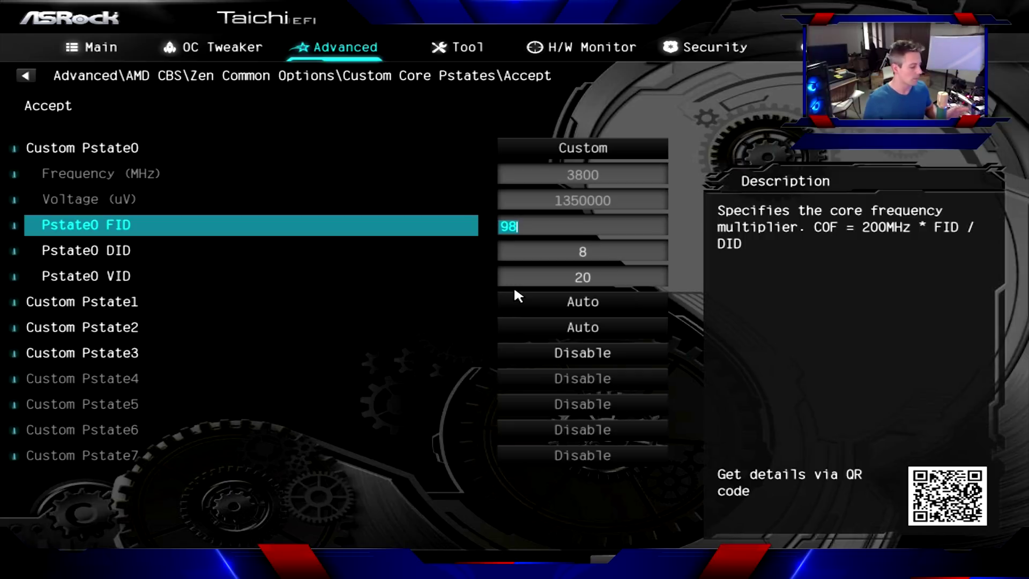
Enter Pstate0 FID ff after first trying 80.
text(80)
key(Return)
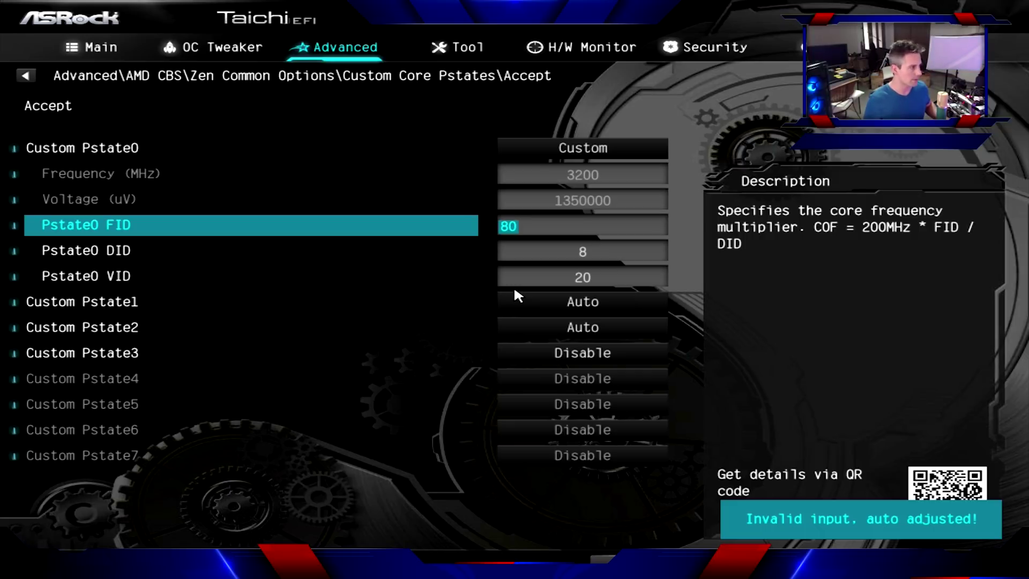
text(FF)
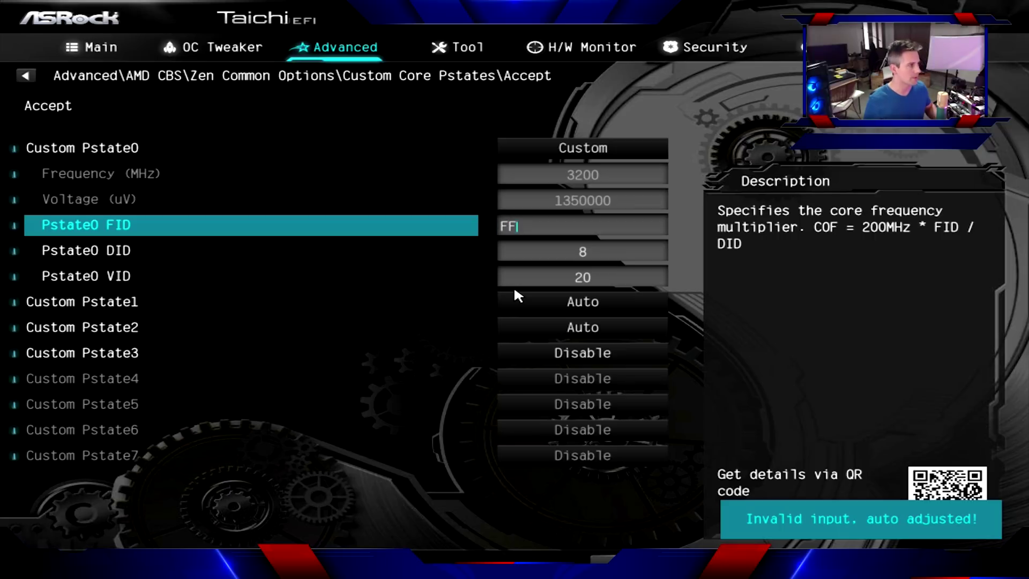
key(Return)
key(Down)
key(Up)
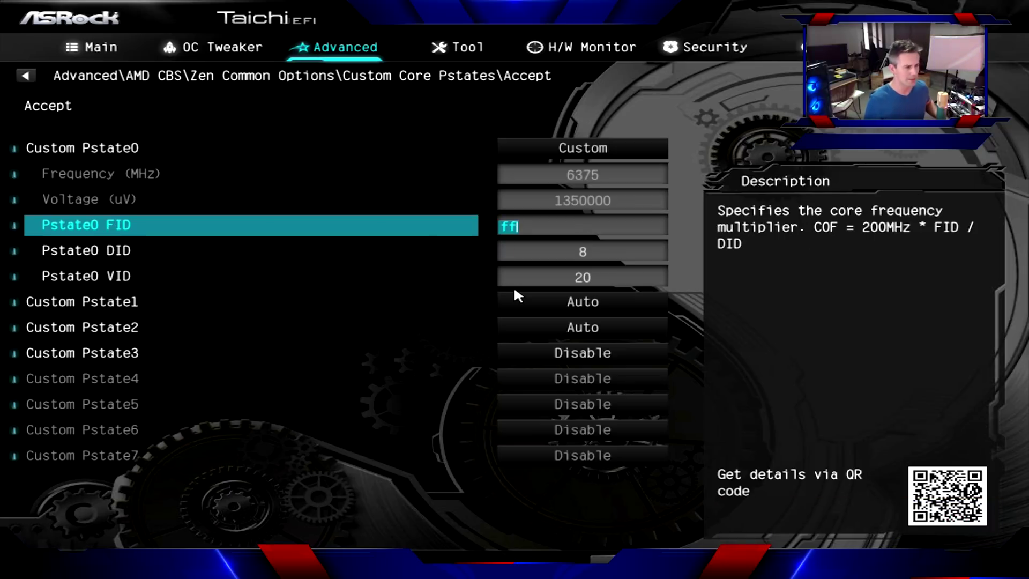
Set Pstate0 VID to 17 after trying 19, 0 and 18, giving 1406250 uV.
key(Down)
key(Down)
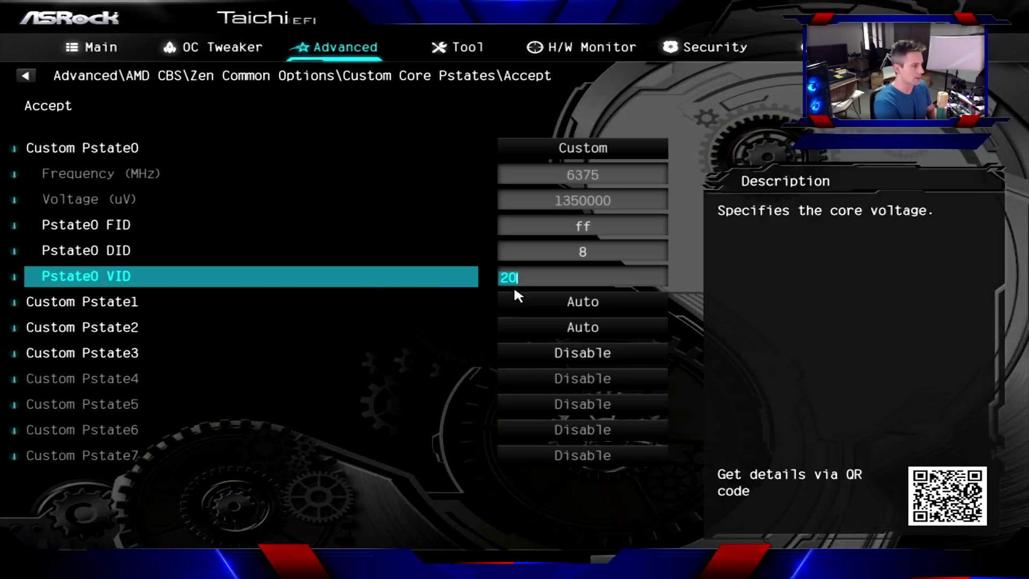
key(BackSpace)
key(BackSpace)
text(19)
key(BackSpace)
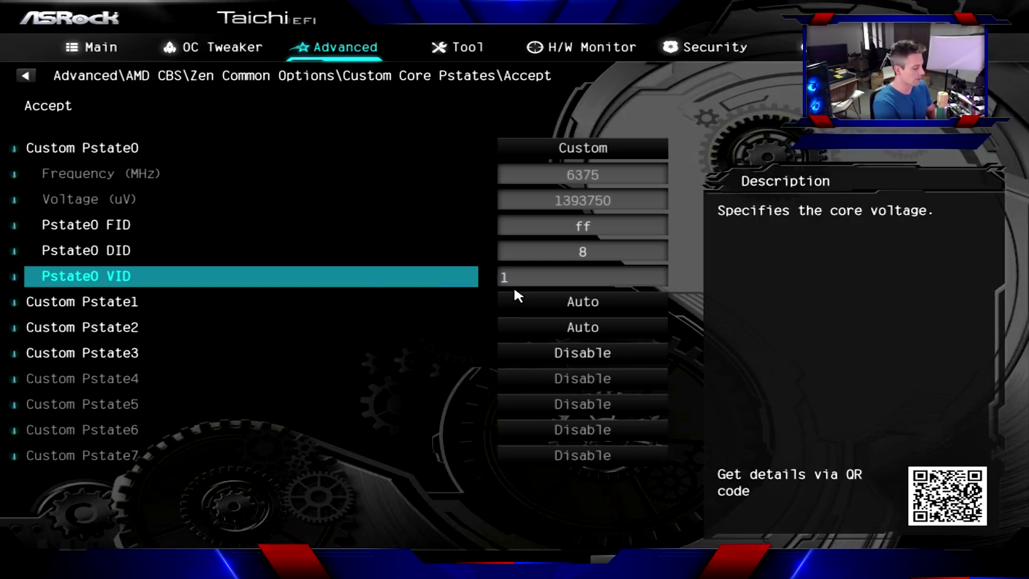
text(7)
key(BackSpace)
key(BackSpace)
text(0)
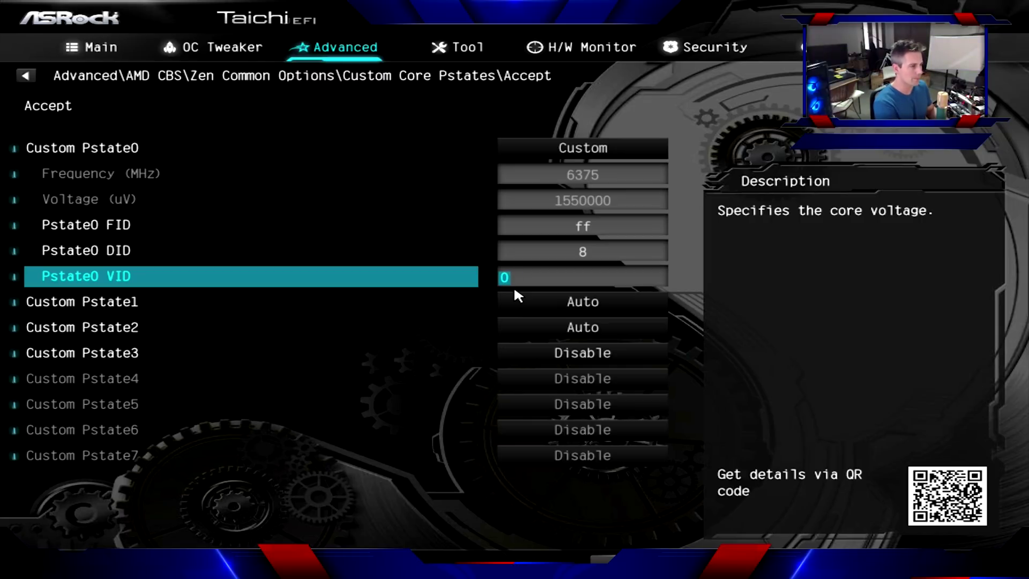
key(BackSpace)
text(19)
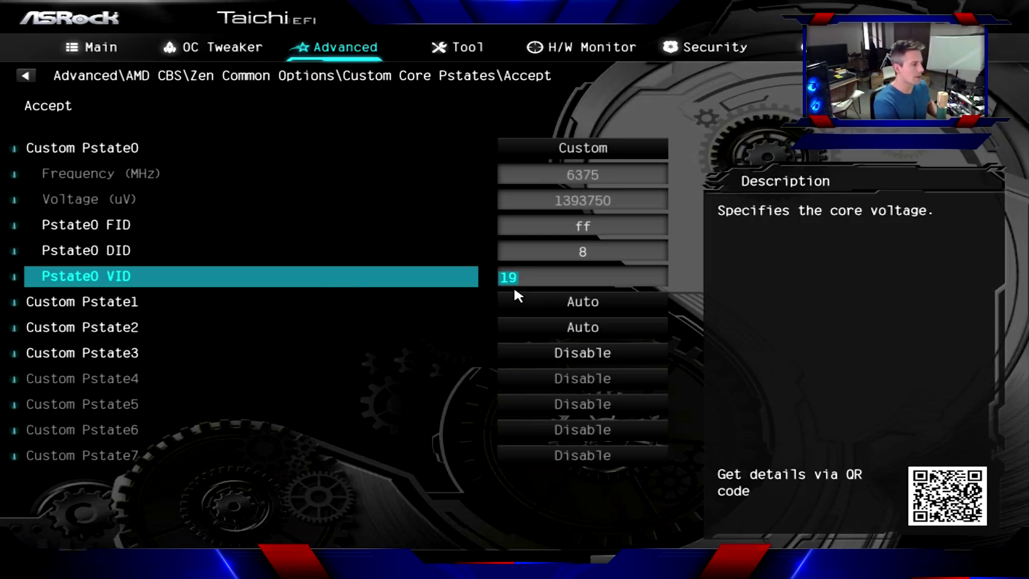
key(Up)
key(Down)
key(BackSpace)
text(8)
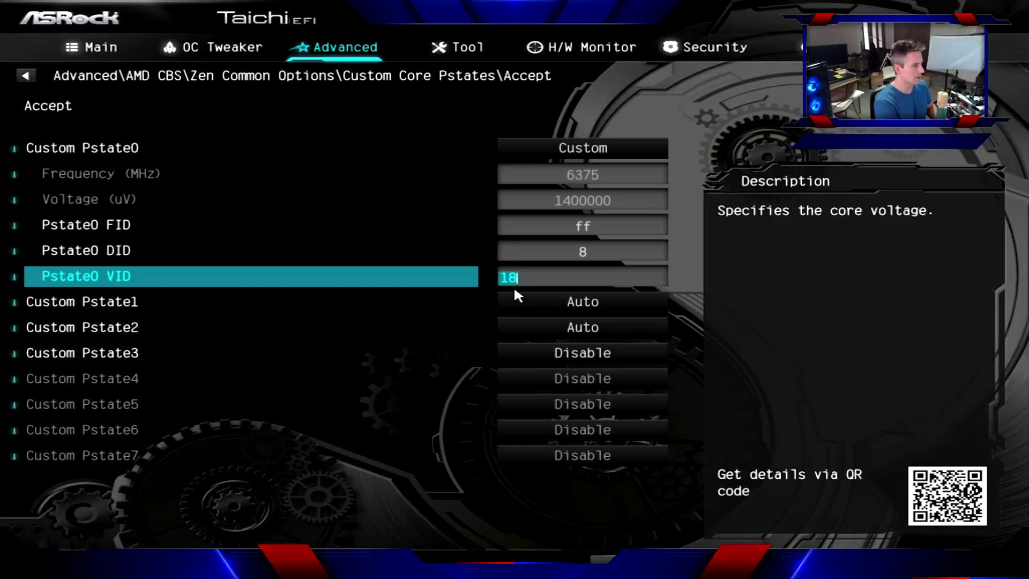
key(BackSpace)
text(7)
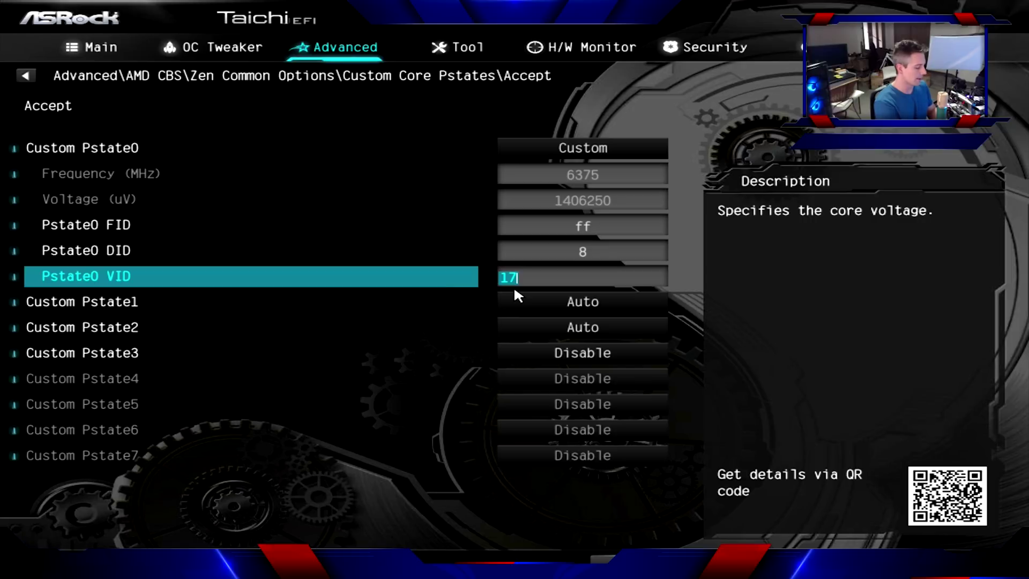
key(Up)
key(Up)
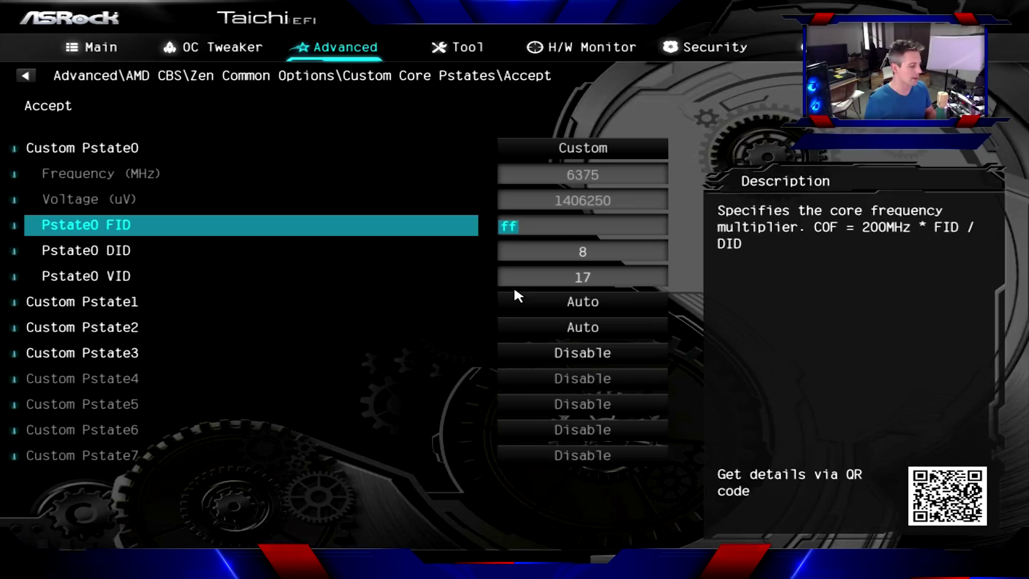
Try Pstate0 FID a1 and a0, then settle on 9f for 3975 MHz.
text(a1)
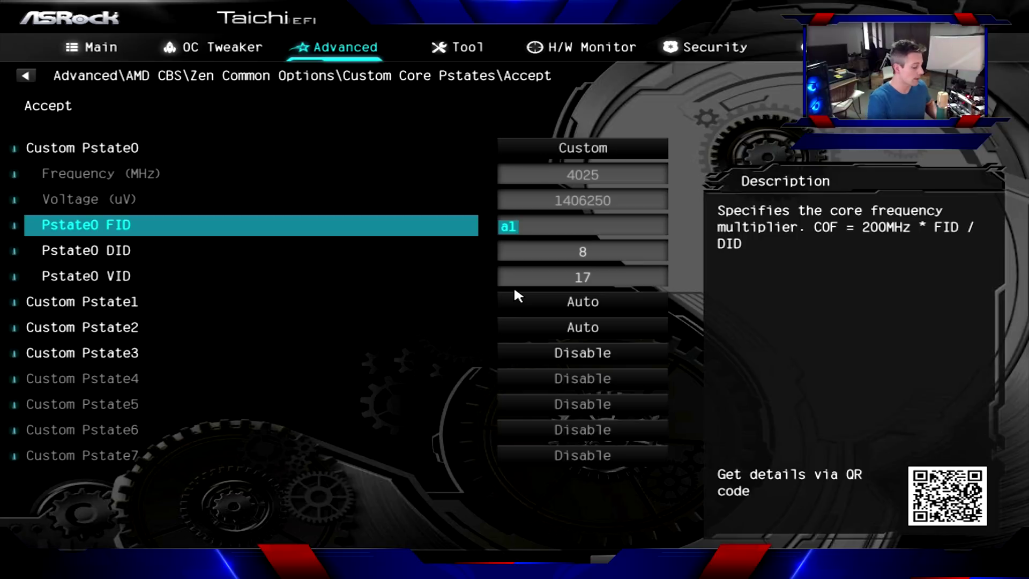
text(A0)
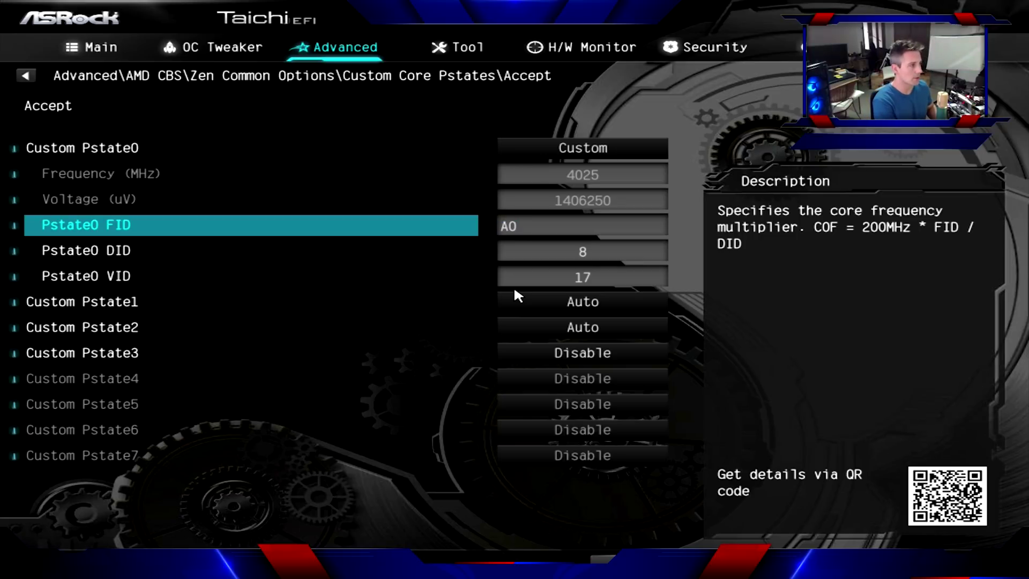
key(Return)
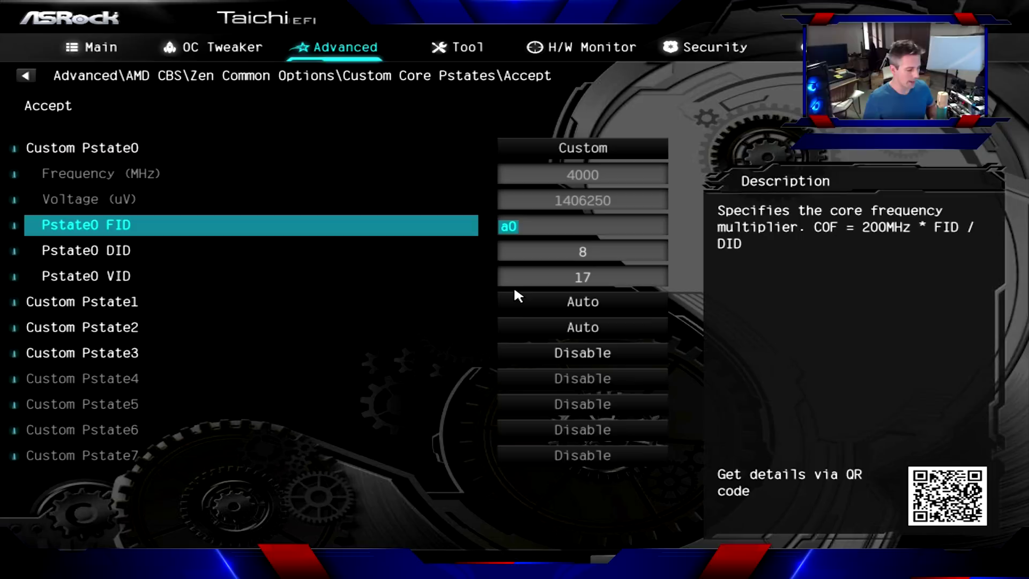
text(9f)
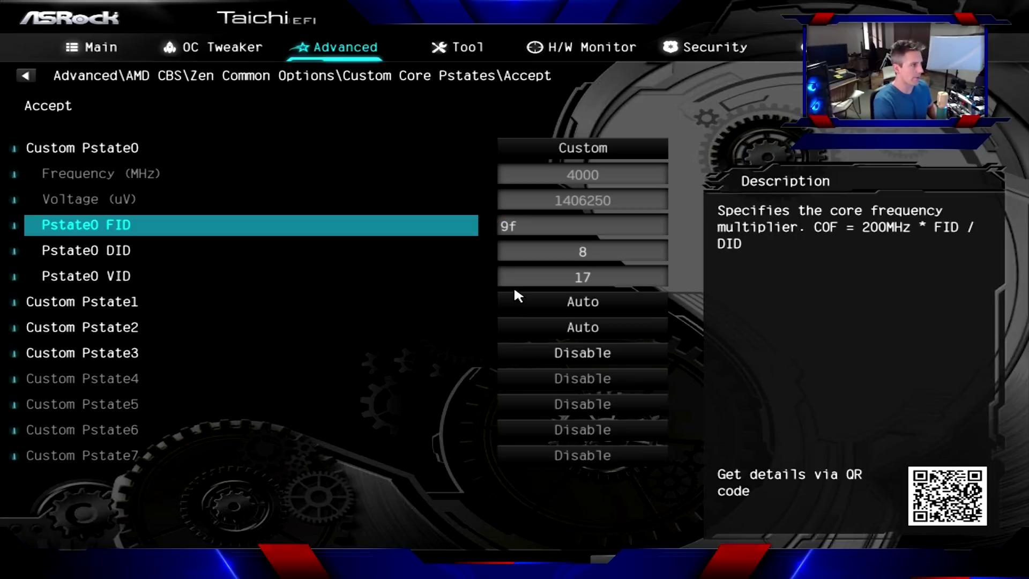
key(Return)
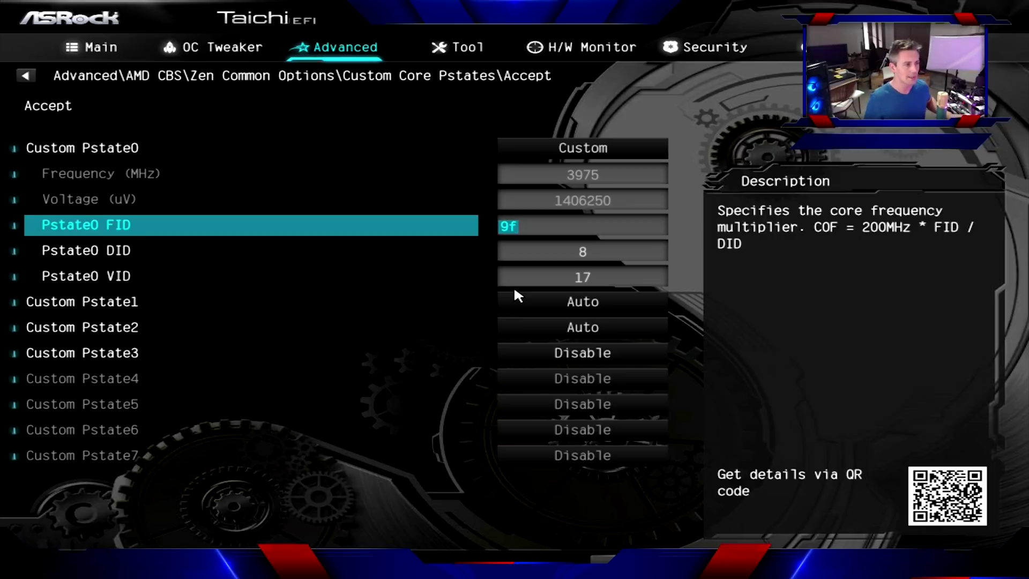
key(Down)
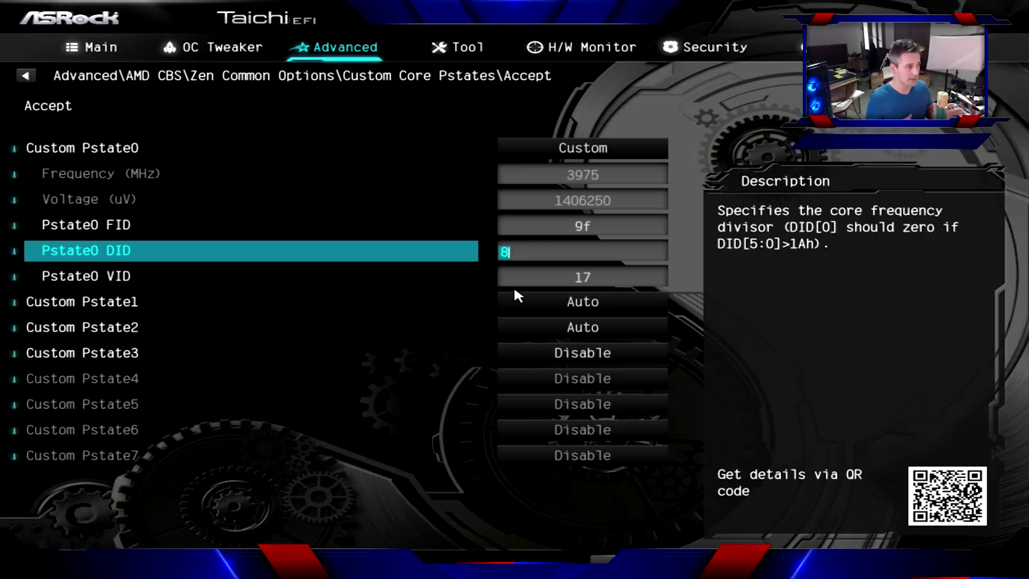
Try Pstate0 DID values 91 and 9, then revert the DID to 8.
key(Up)
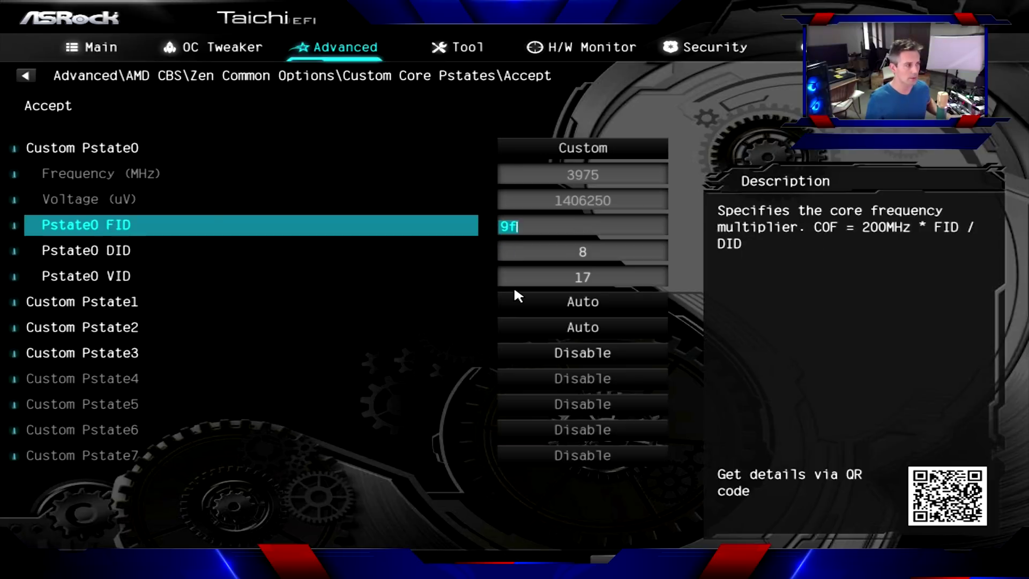
key(Down)
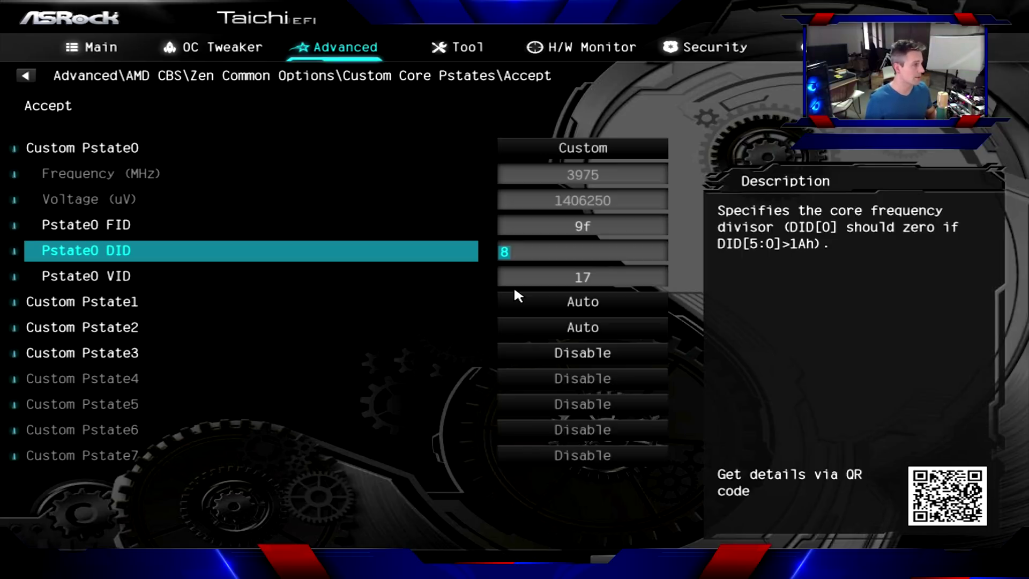
key(BackSpace)
text(9)
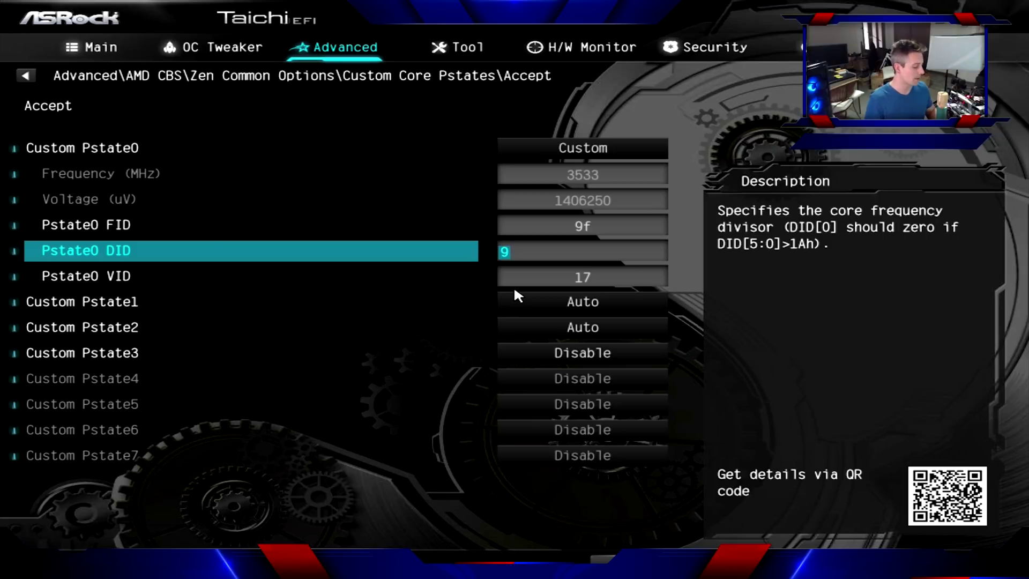
text(10)
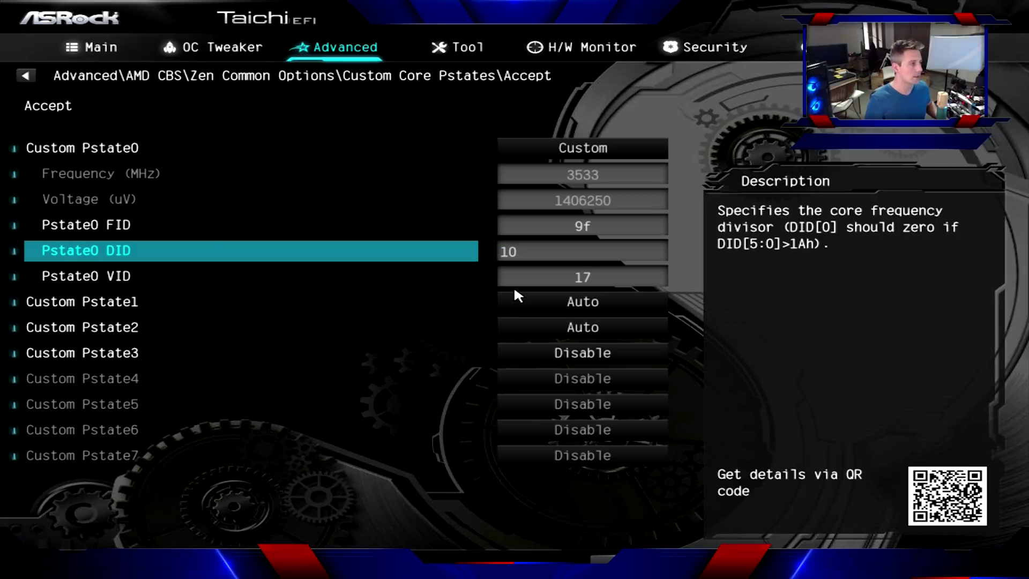
key(Return)
key(Up)
key(Down)
text(9)
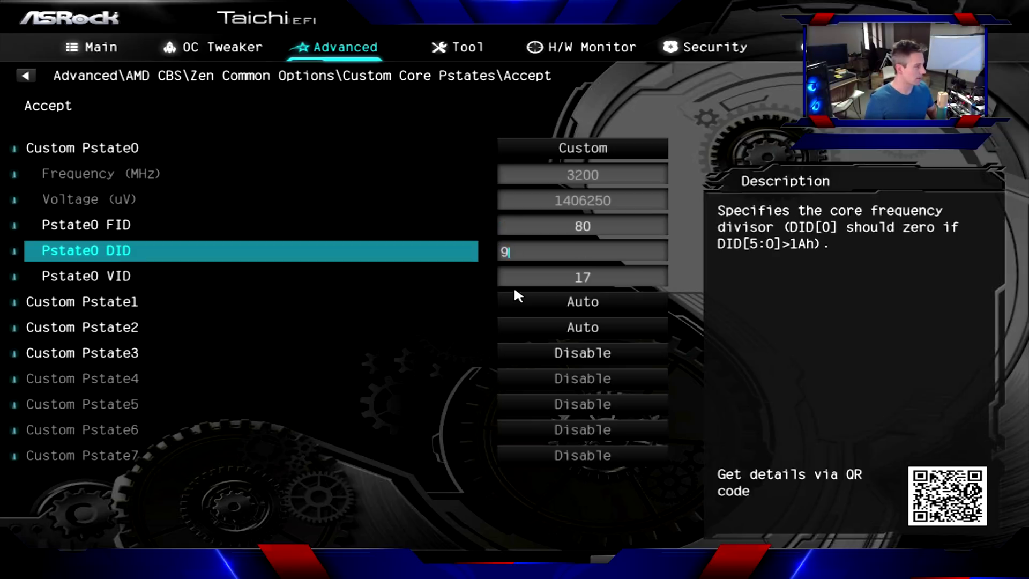
key(Escape)
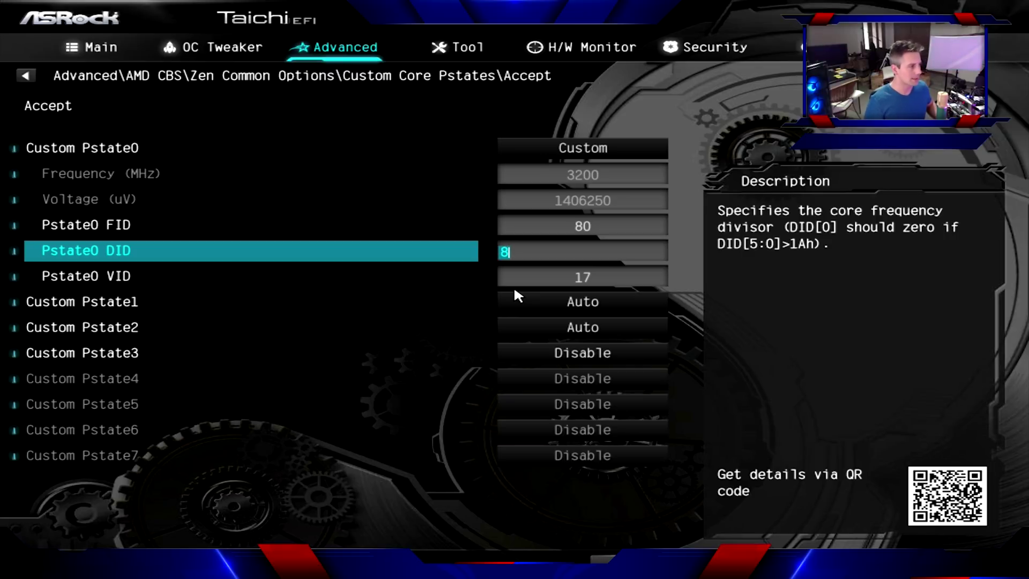
Check the Pstate0 FID, DID and VID rows, confirming FID 80 and DID 8 at 3200 MHz.
key(Up)
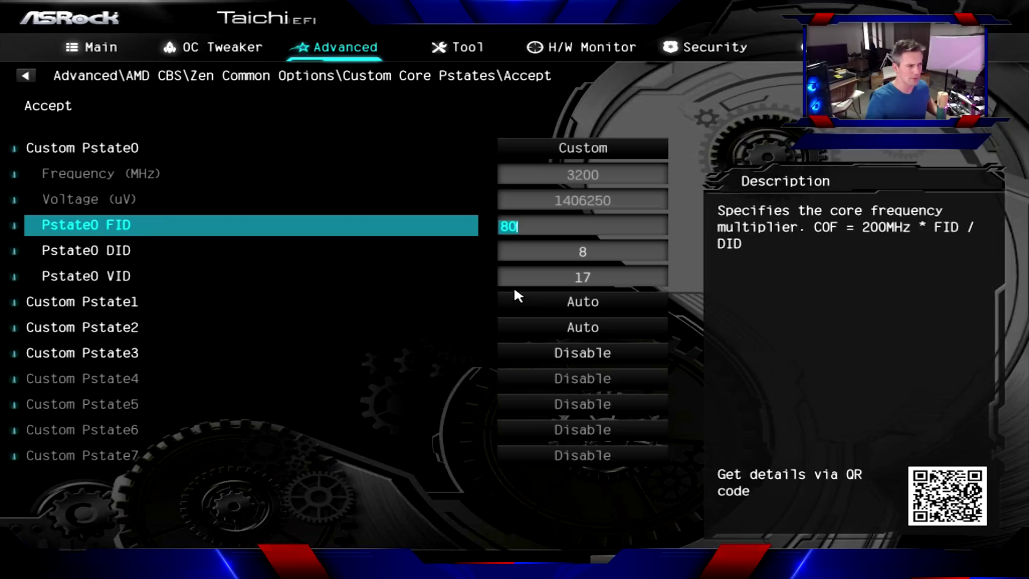
key(Down)
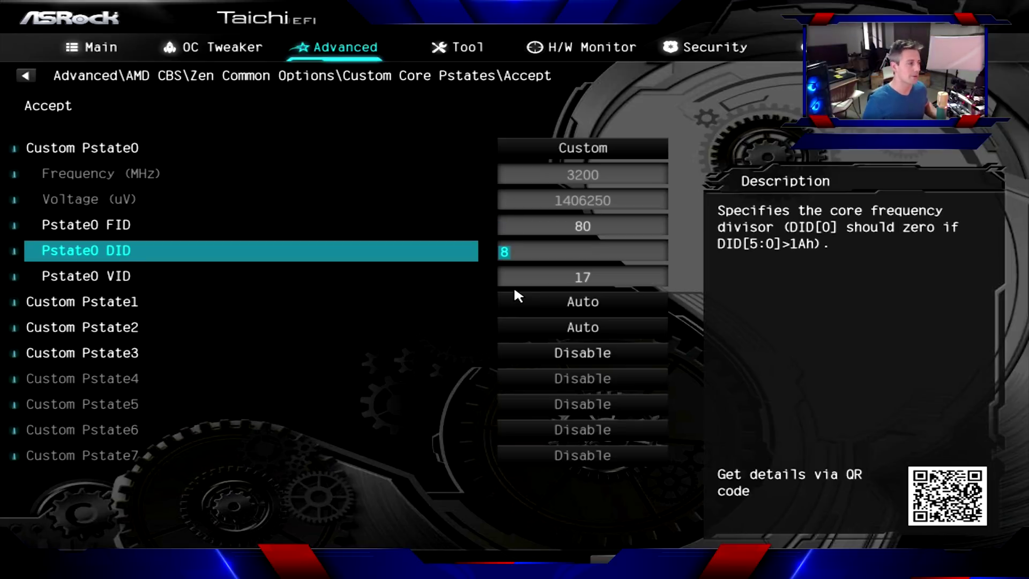
key(Down)
key(Up)
key(Up)
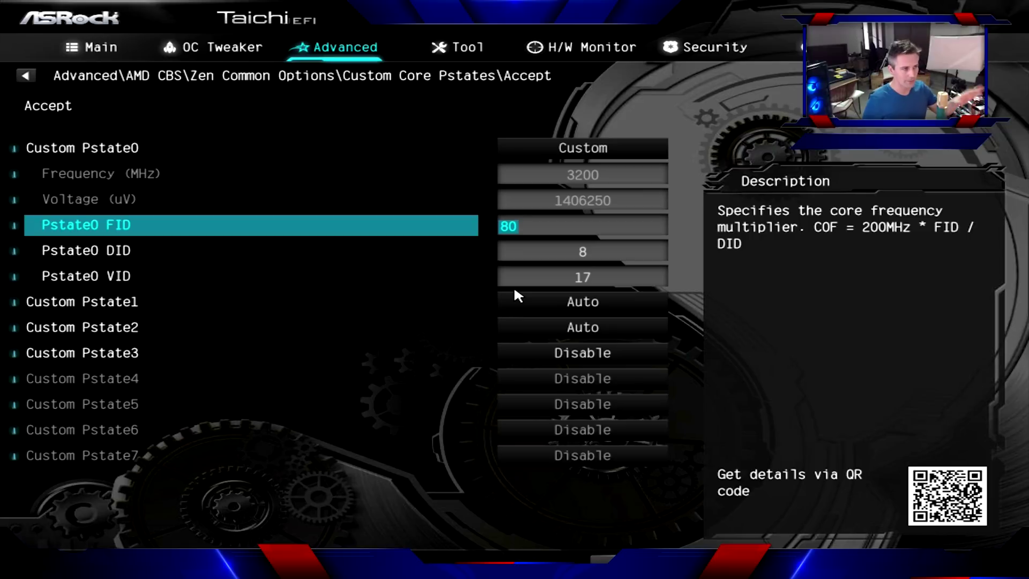
key(Down)
key(Down)
key(Up)
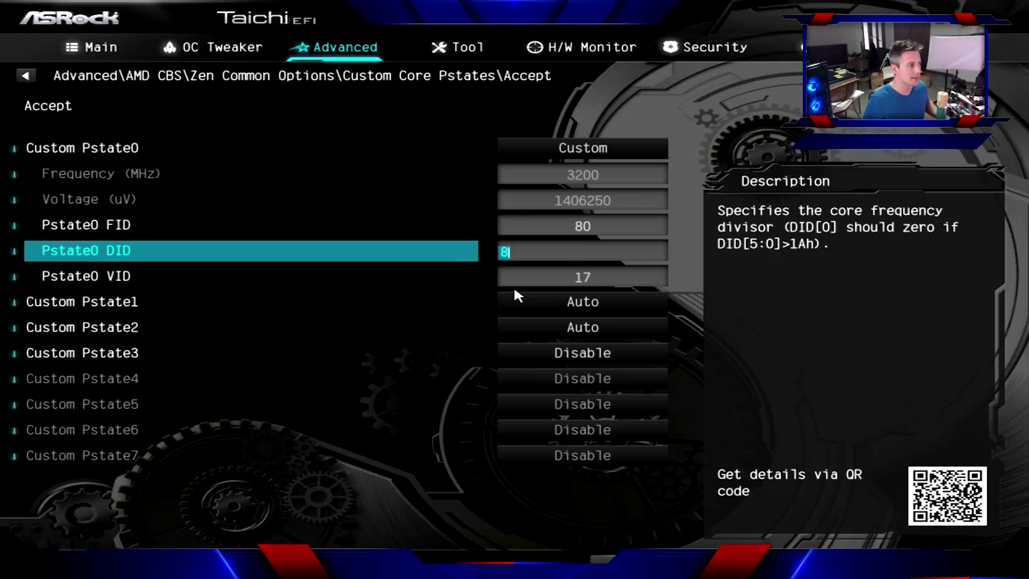
key(Up)
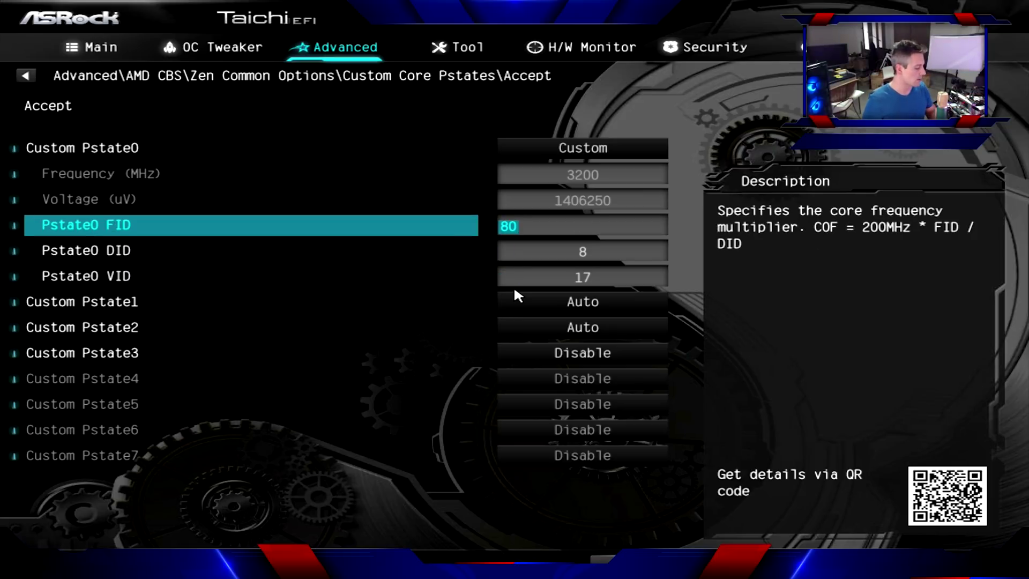
Try Pstate0 FID 9d and 9c, then set FID a1 for 4025 MHz.
text(9)
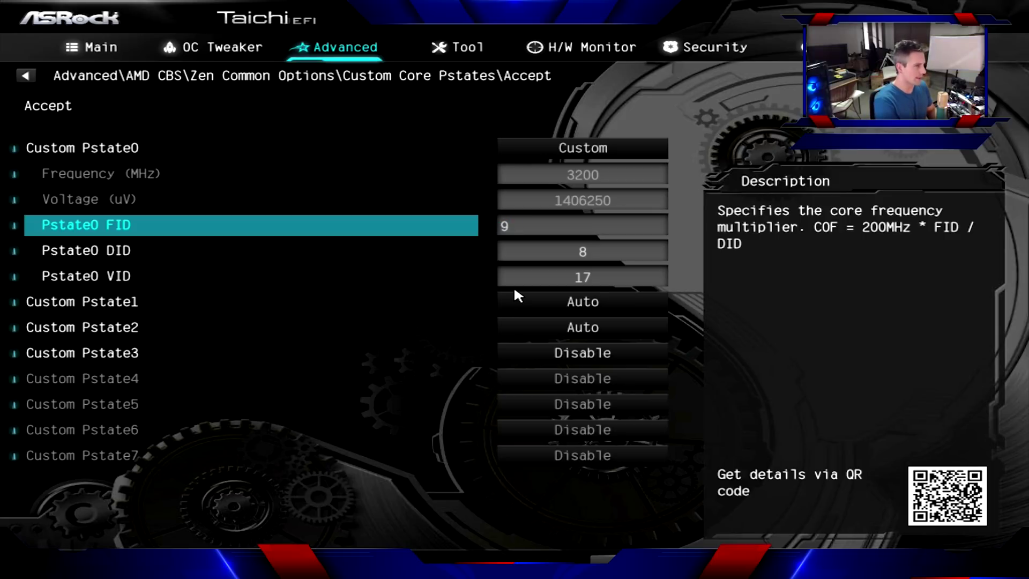
text(d)
key(Return)
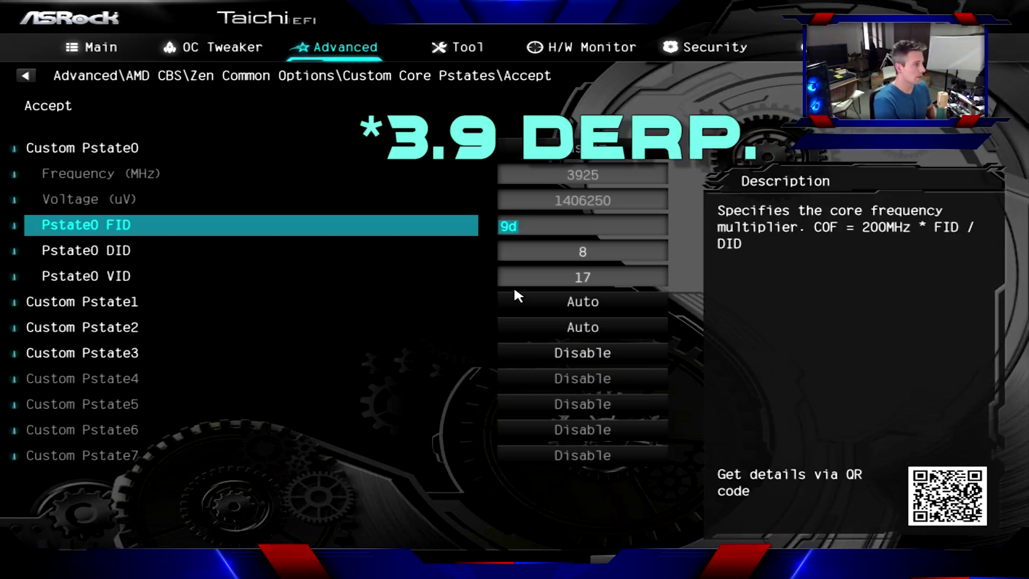
text(9c)
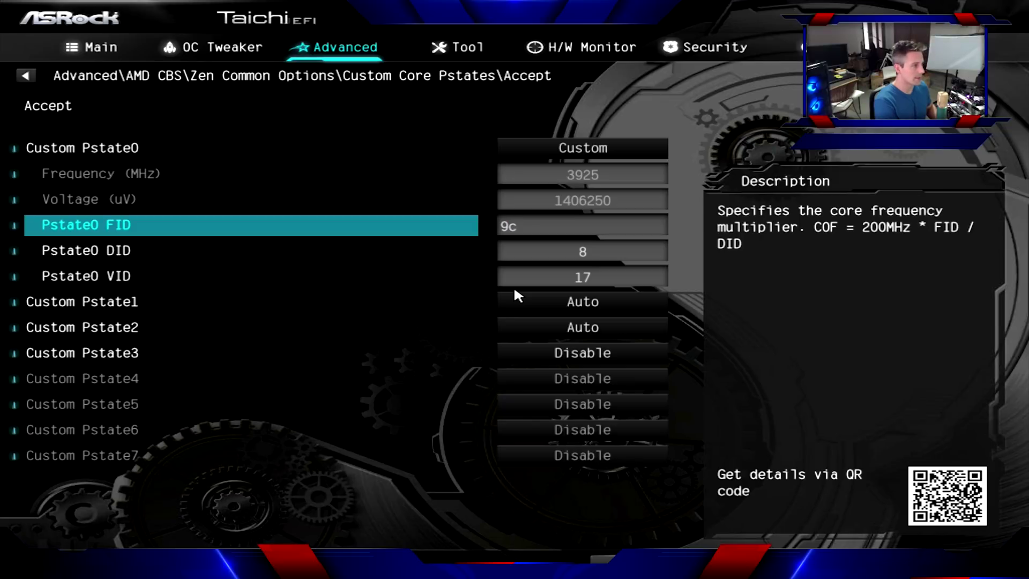
key(Return)
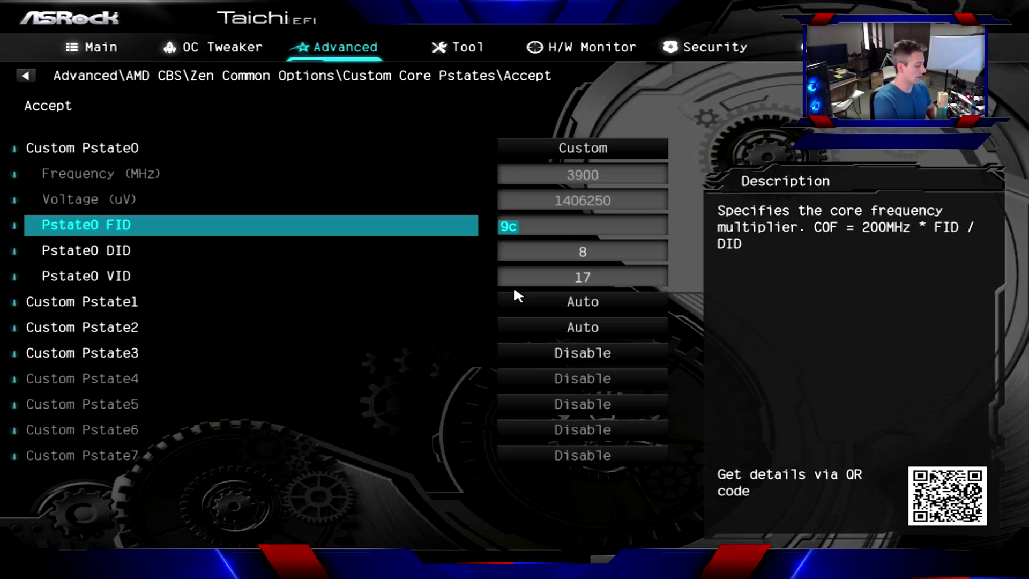
text(a1)
key(Return)
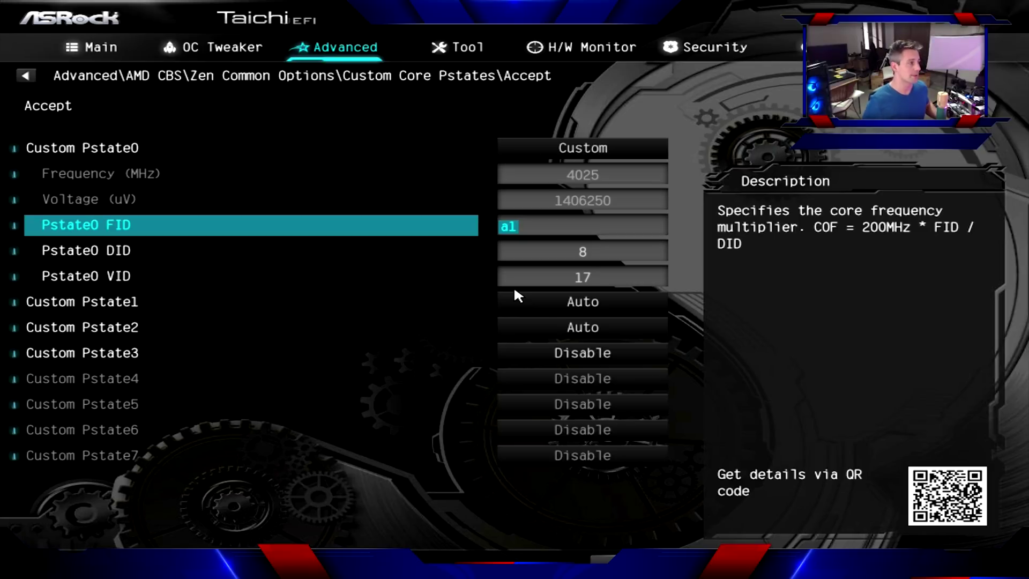
Change Pstate0 VID to 19, giving 1393750 uV.
key(Down)
key(Down)
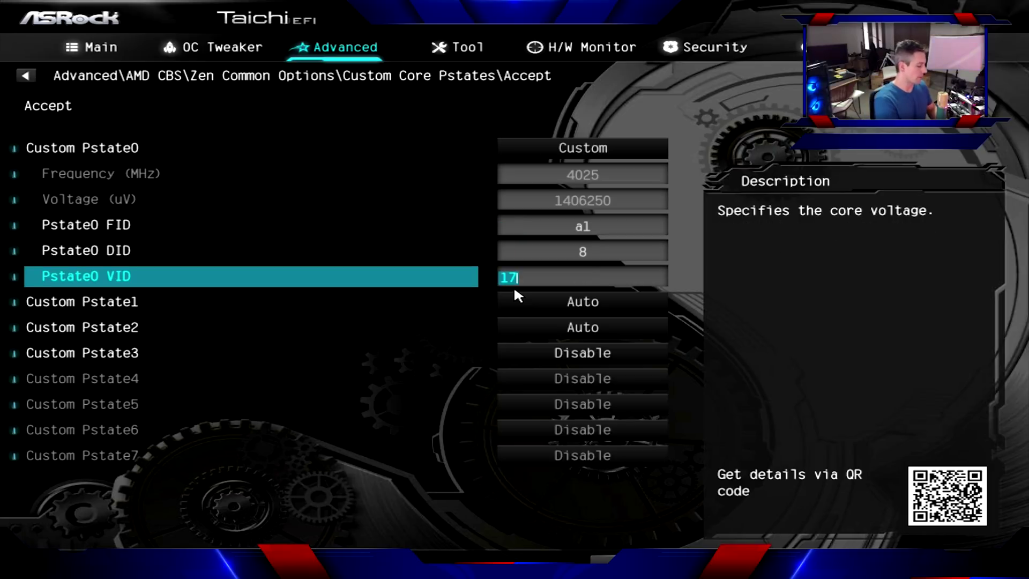
key(BackSpace)
text(9)
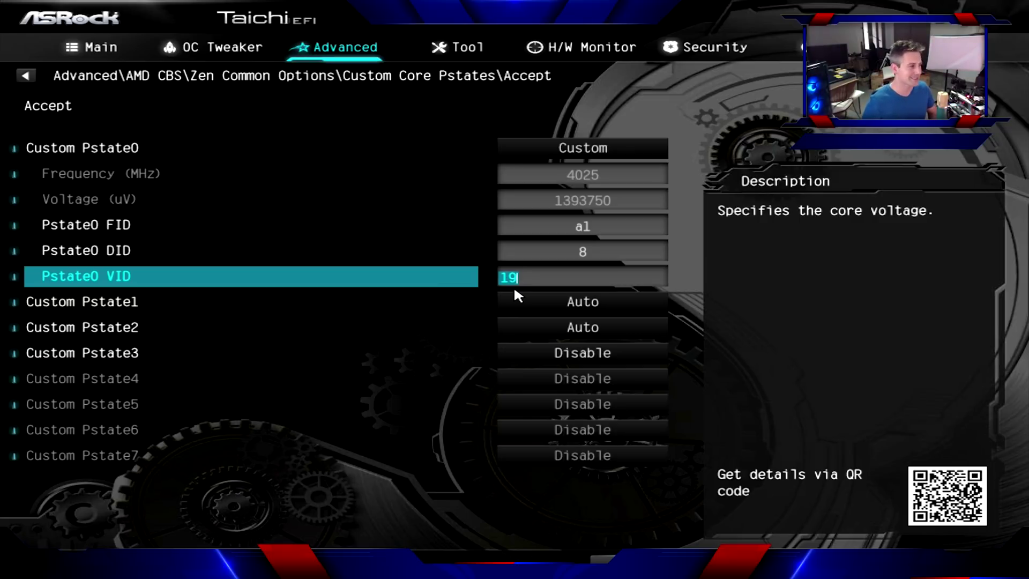
key(Up)
key(Up)
key(Down)
key(Down)
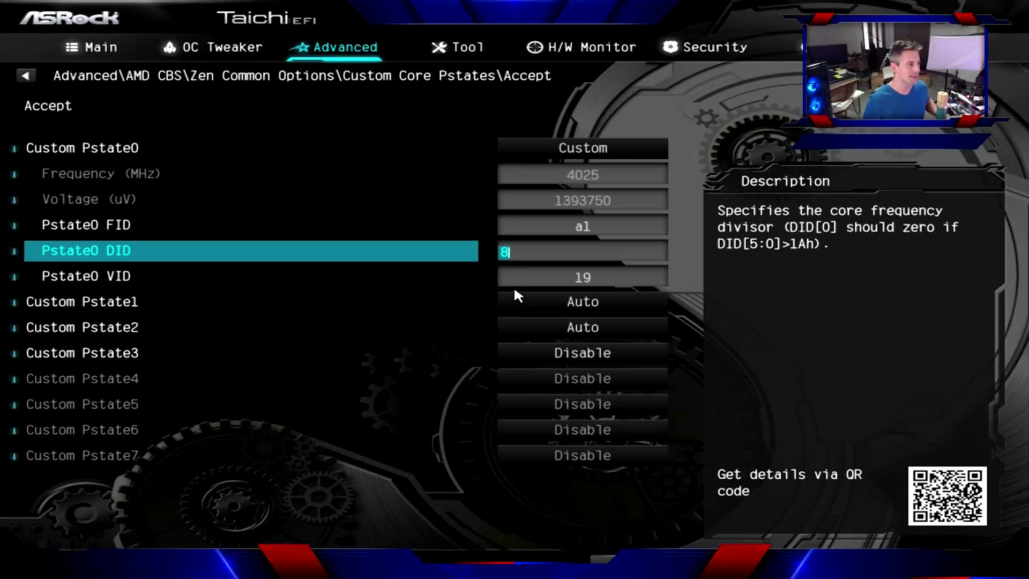
key(Up)
key(Up)
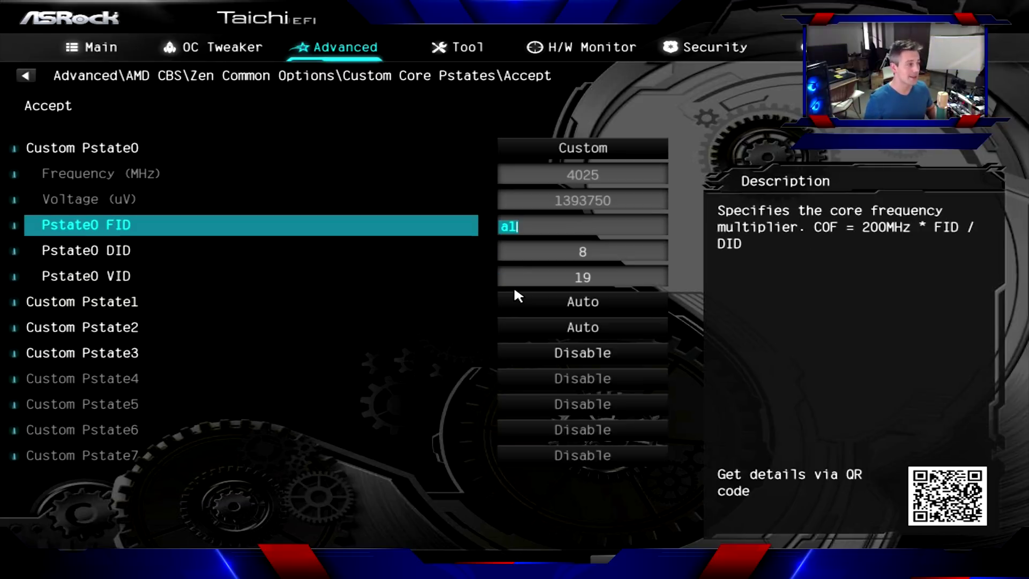
key(Down)
key(Down)
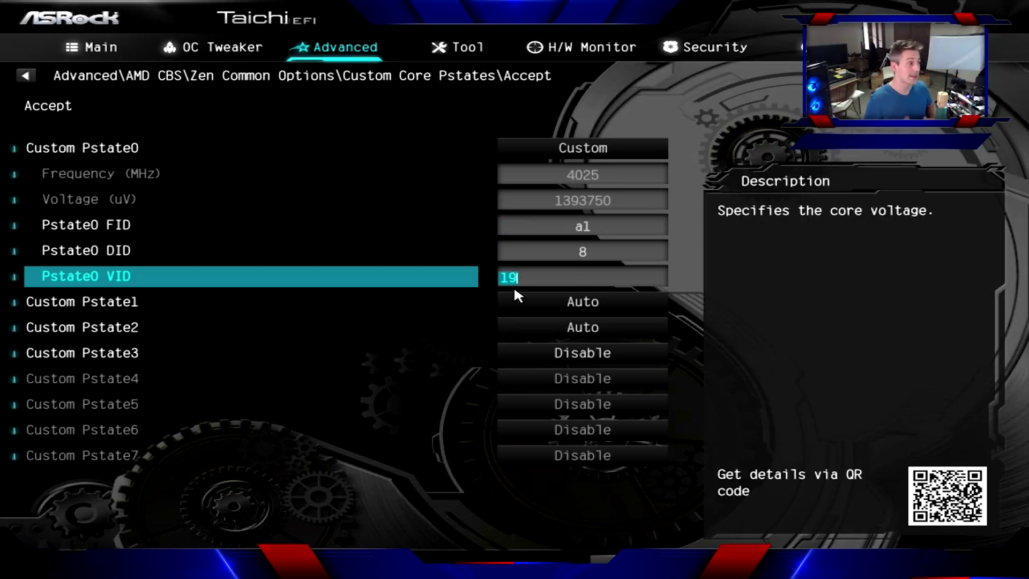
key(Up)
key(Up)
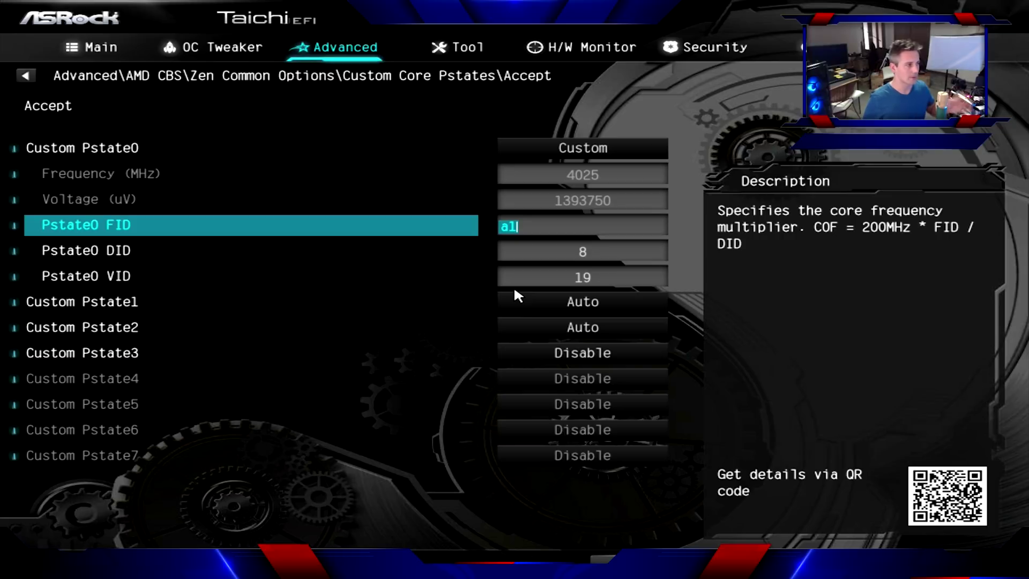
key(Down)
key(Down)
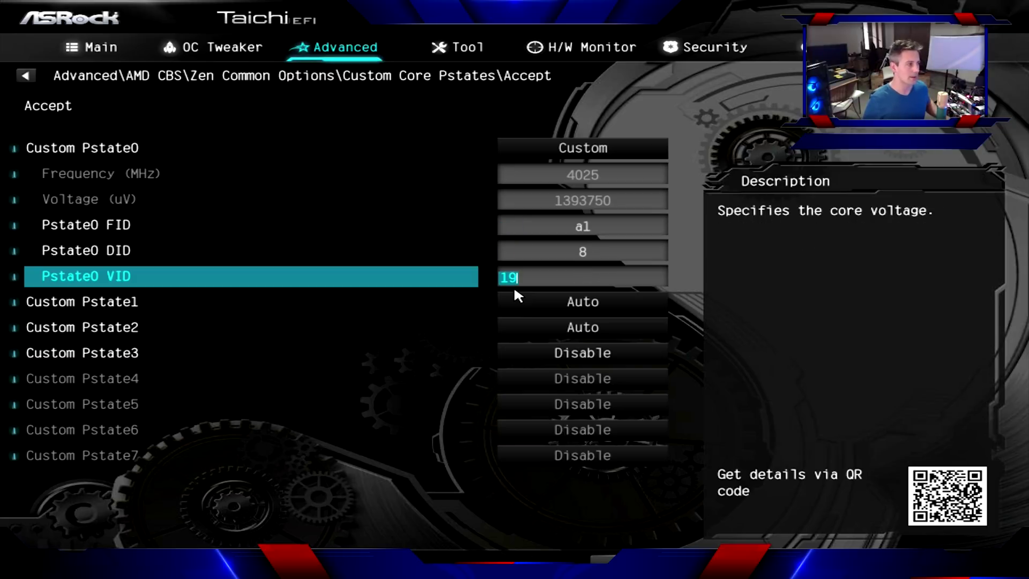
key(Down)
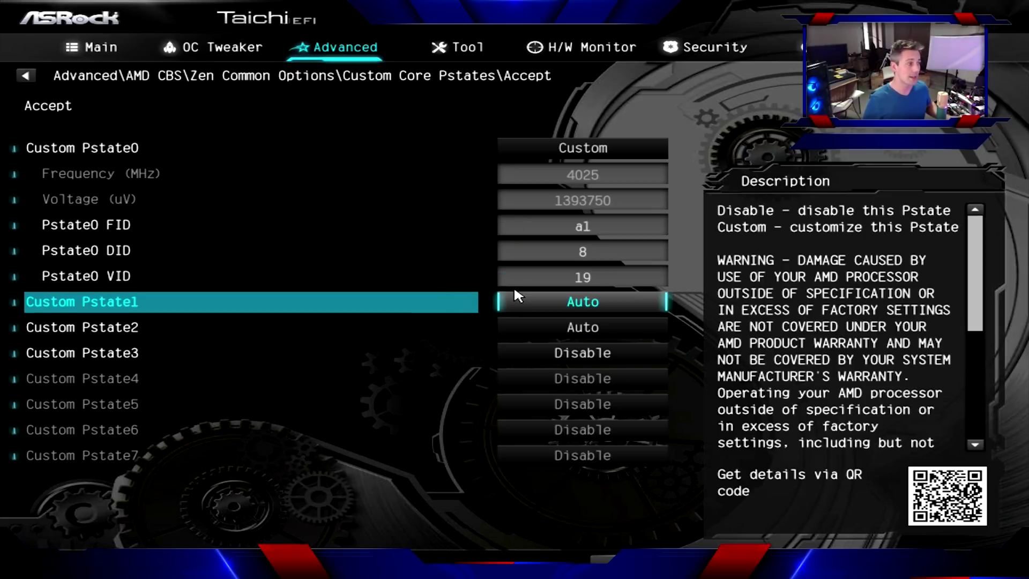
Set Custom Pstate1 to Custom with FID a1 and VID 19, matching Pstate0's 4025 MHz.
key(Up)
key(Up)
key(Up)
key(Up)
key(Down)
key(Down)
key(Down)
key(Down)
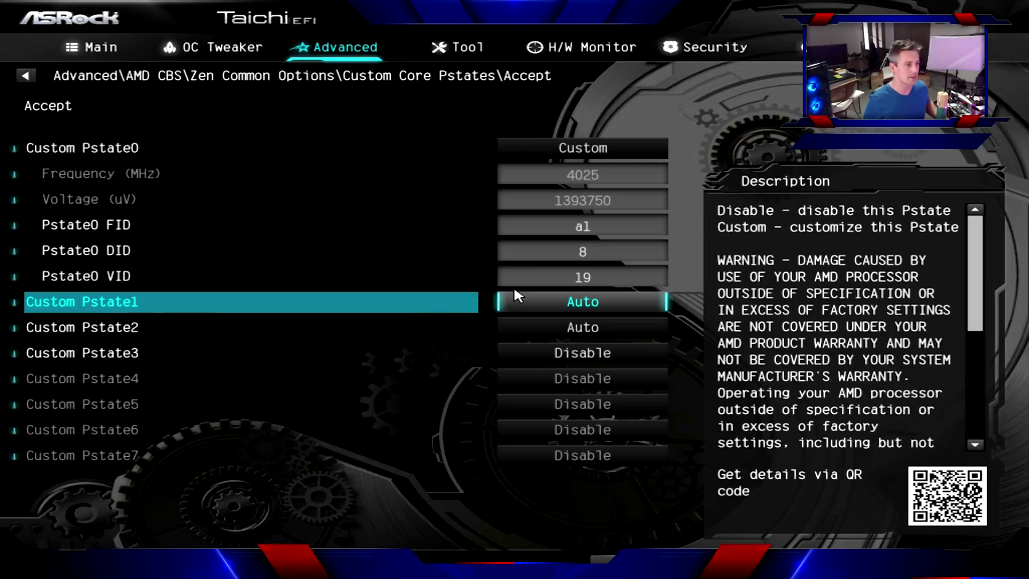
key(Return)
key(Up)
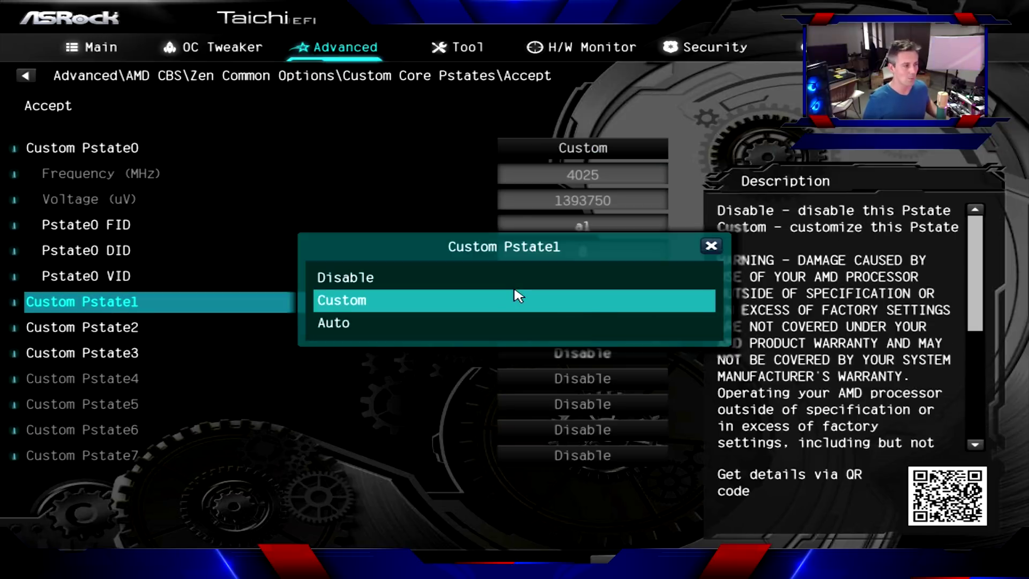
key(Return)
key(Down)
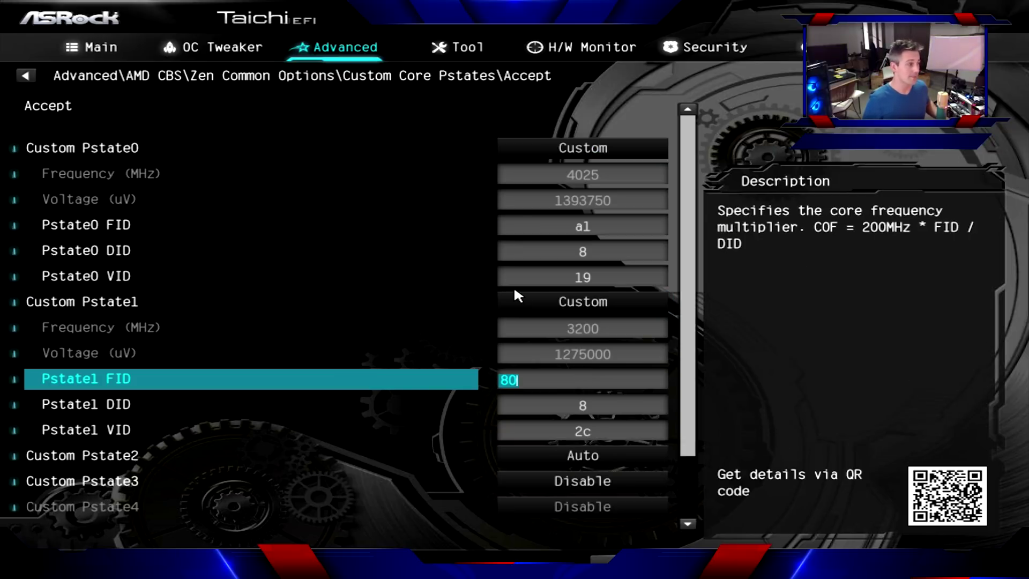
text(a1)
key(Return)
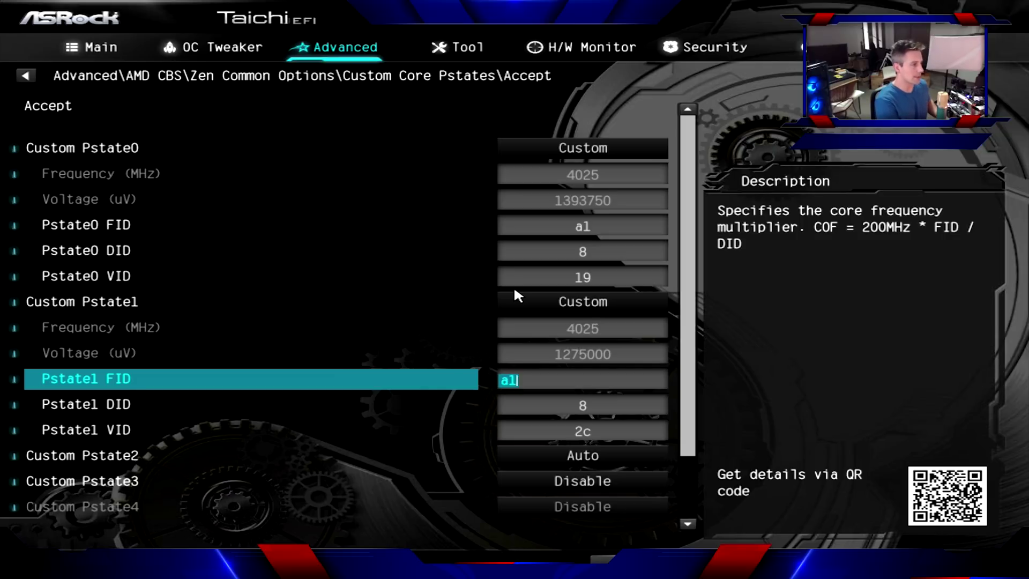
key(Down)
key(Down)
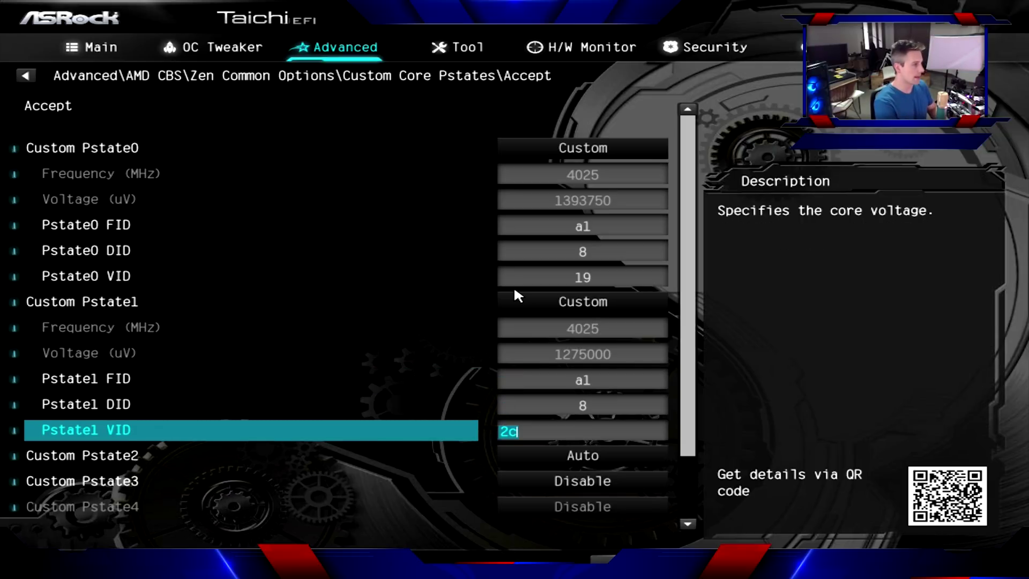
key(BackSpace)
key(BackSpace)
text(19)
key(Return)
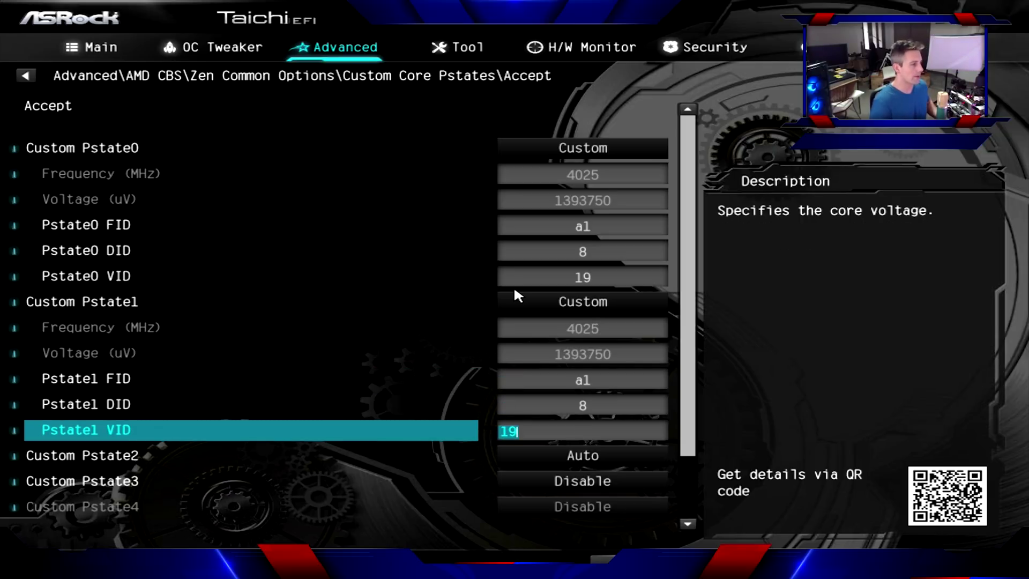
Bring up the Disable/Custom/Auto choices for Custom Pstate2.
key(Up)
key(Up)
key(Up)
key(Up)
key(Up)
key(Up)
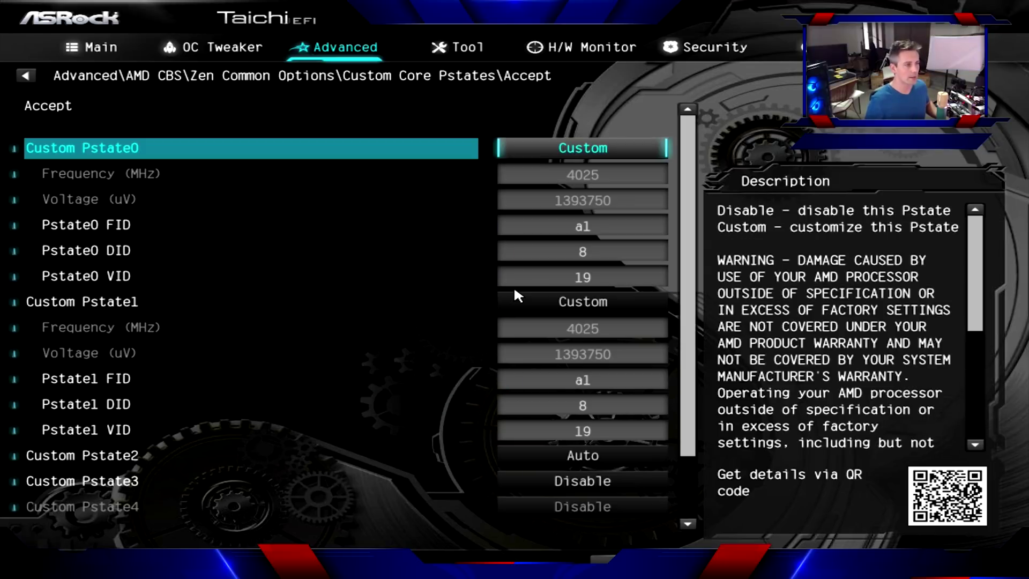
key(Down)
key(Down)
key(Down)
key(Down)
key(Down)
key(Down)
key(Down)
key(Down)
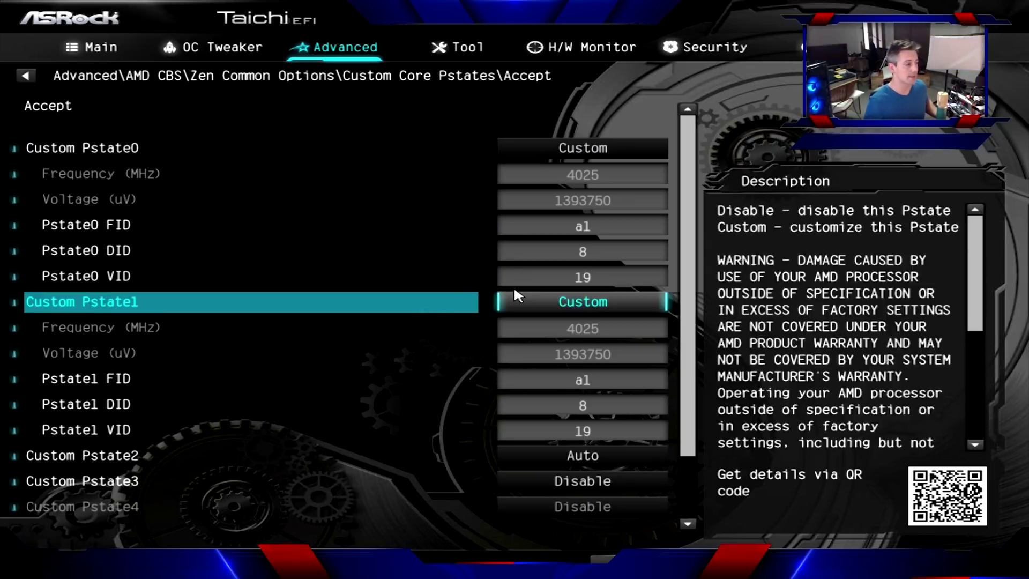
key(Return)
Switch Custom Pstate2 to Custom, giving 2200 MHz at 900000 uV.
key(Up)
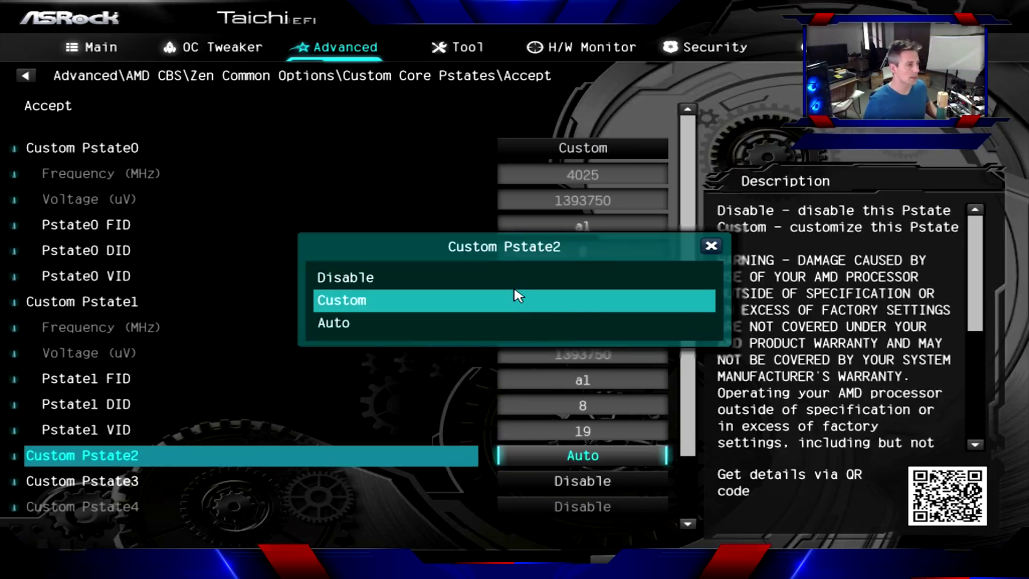
key(Return)
key(Down)
key(Down)
key(Up)
key(Up)
key(Down)
key(Down)
key(Down)
key(Down)
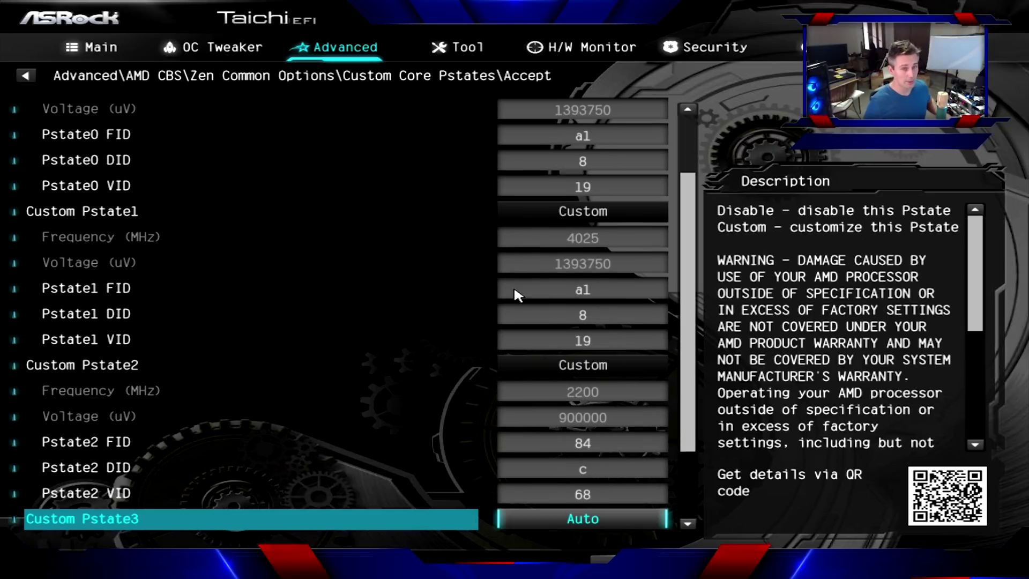
Review the Pstate0 and Pstate1 FID, DID and VID rows at 4025 MHz.
key(Up)
key(Up)
key(Up)
key(Up)
key(Up)
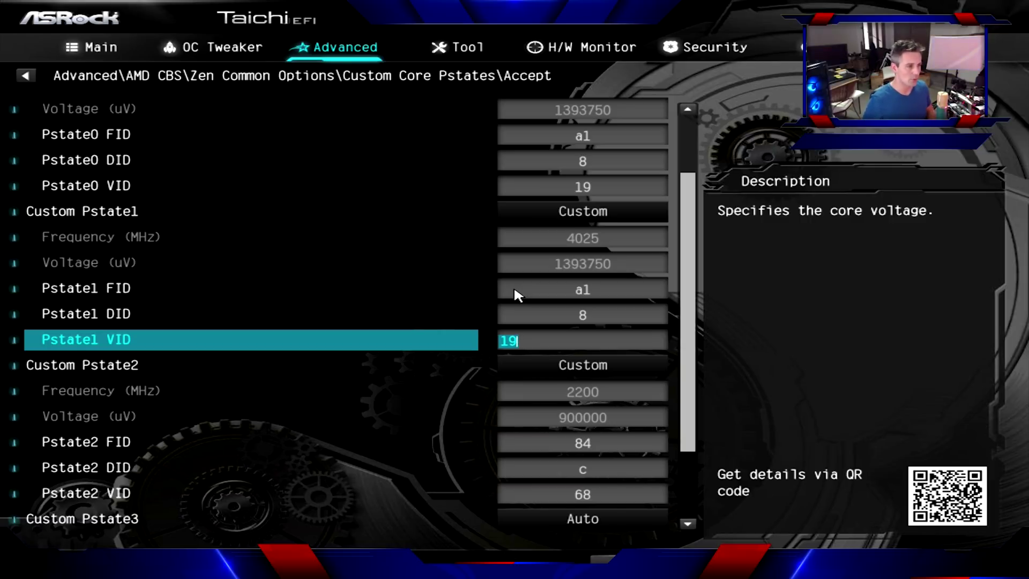
key(Up)
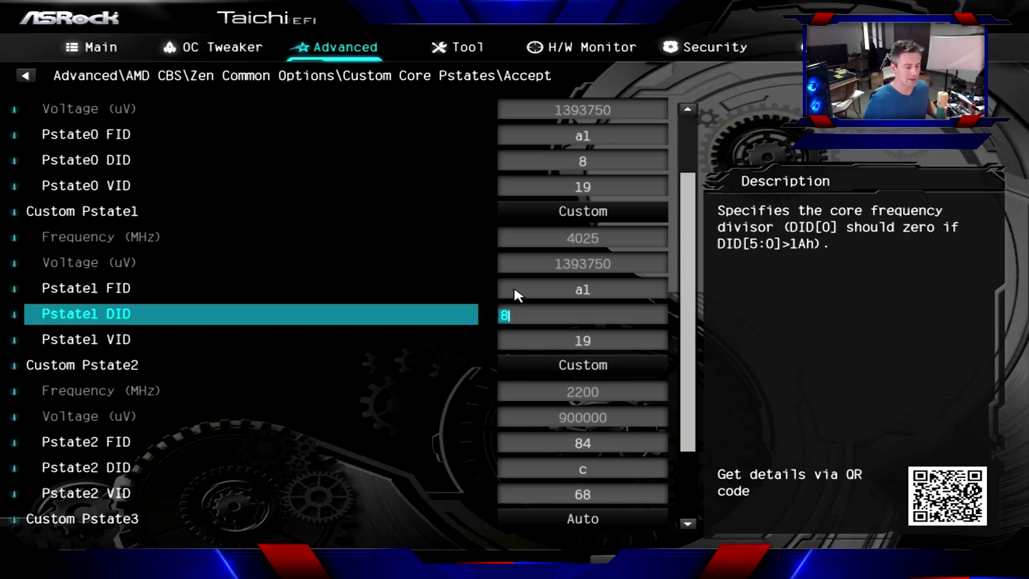
key(Up)
key(Up)
key(Up)
key(Up)
key(Up)
key(Up)
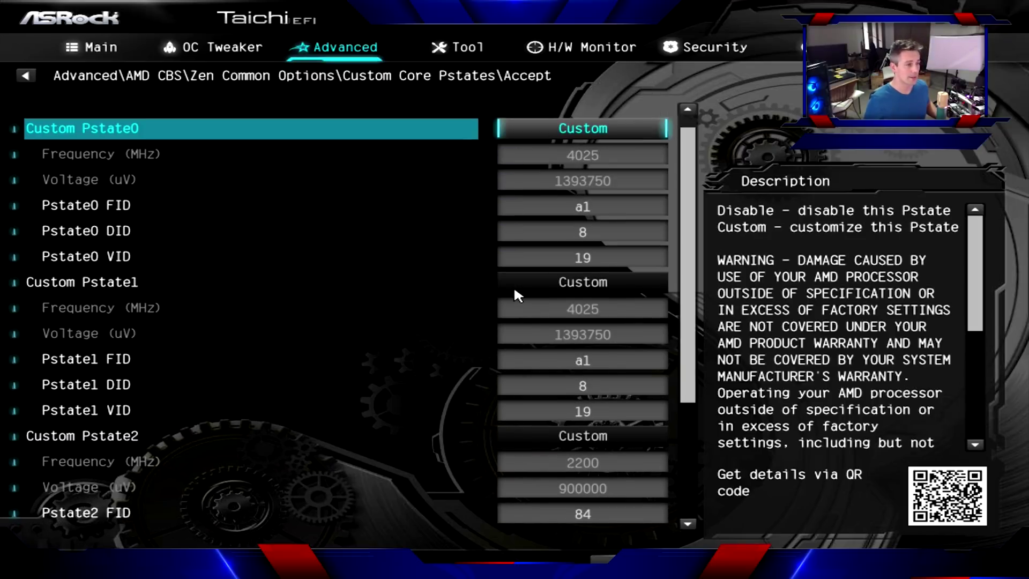
key(Down)
key(Down)
key(Down)
key(Down)
key(Down)
key(Down)
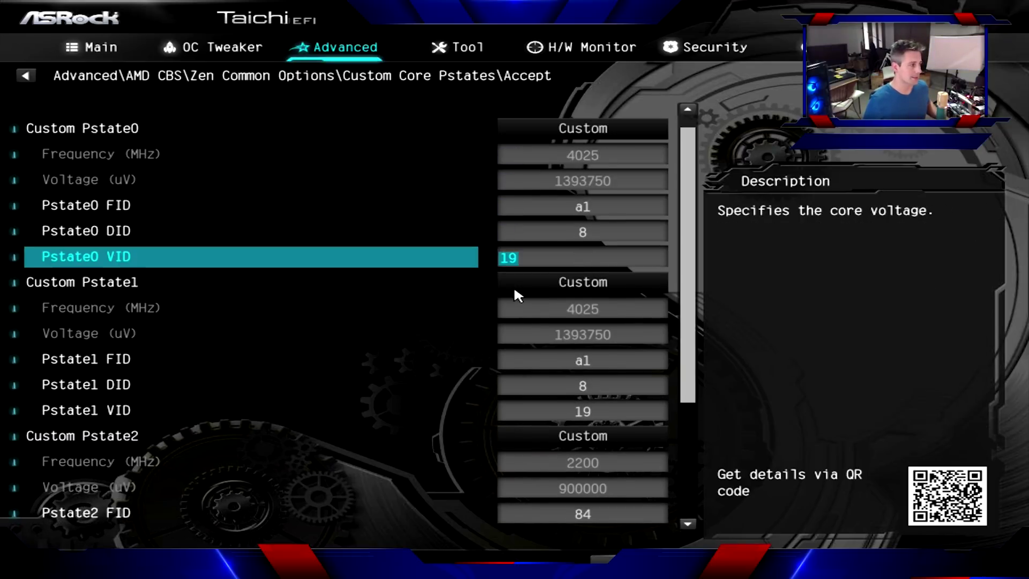
key(Up)
key(Up)
key(Up)
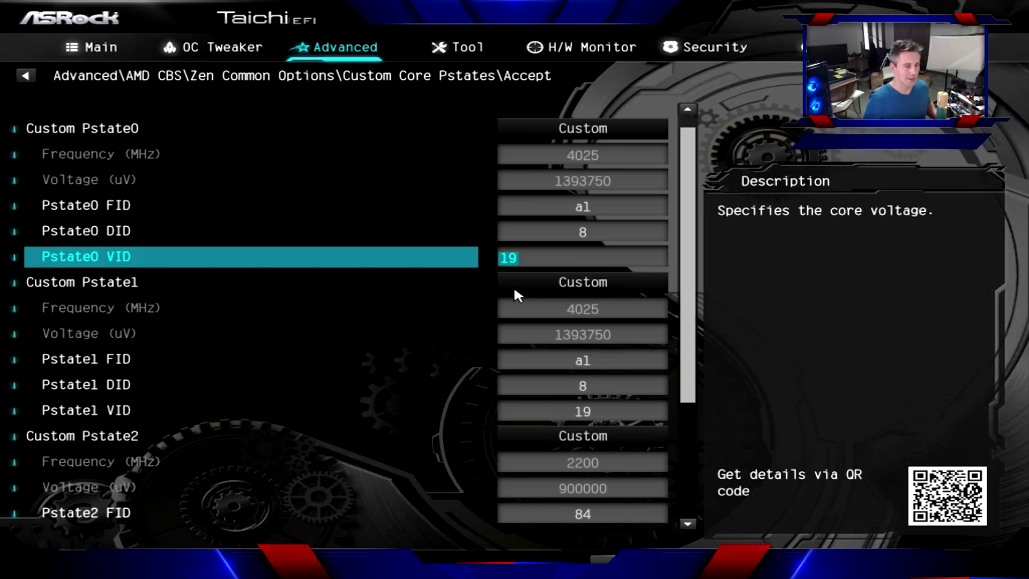
key(Up)
key(Up)
key(Up)
key(Up)
key(Down)
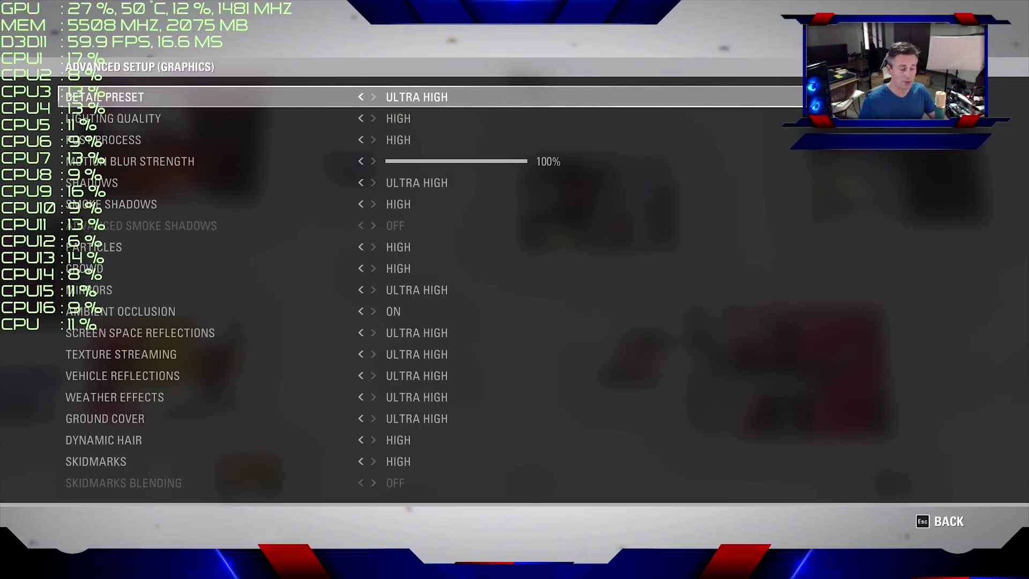
Leave F1 2016 graphics on the Ultra High preset and exit Advanced Setup.
key(Escape)
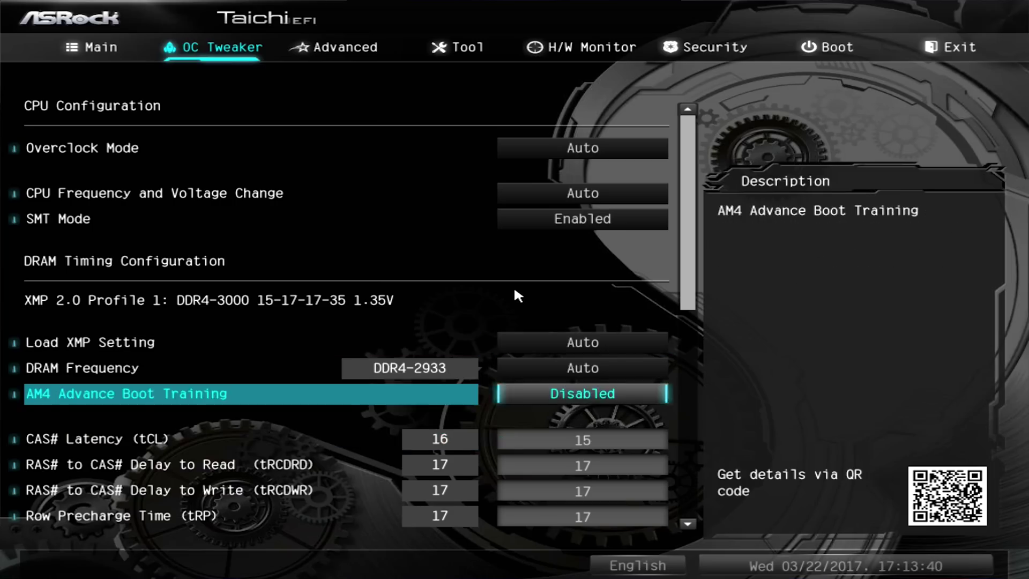
Set Load XMP Setting to XMP 2.0 Profile 1 for DDR4-2933 at 1.350 V.
key(Up)
key(Up)
key(Up)
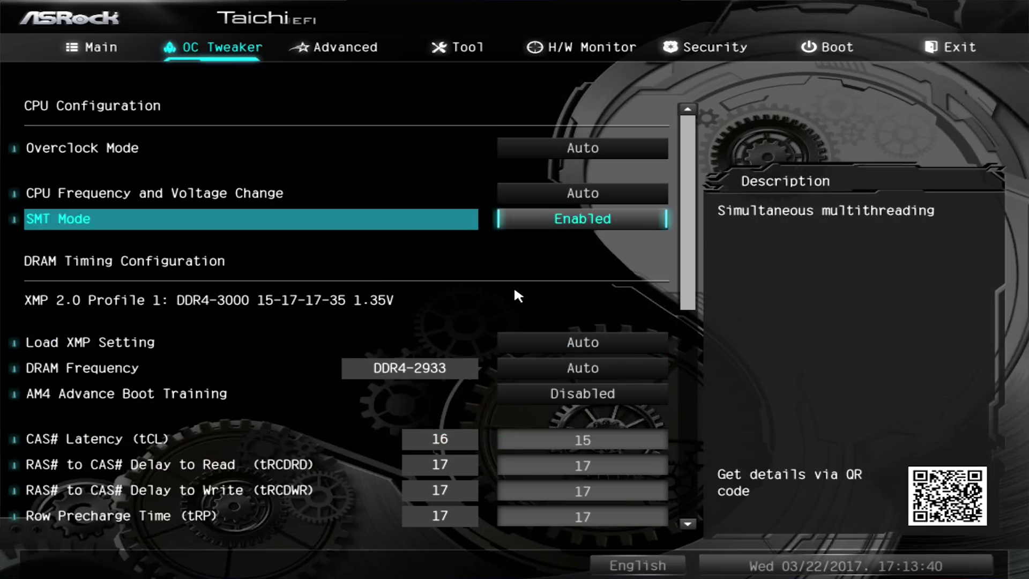
key(Down)
key(Down)
key(Return)
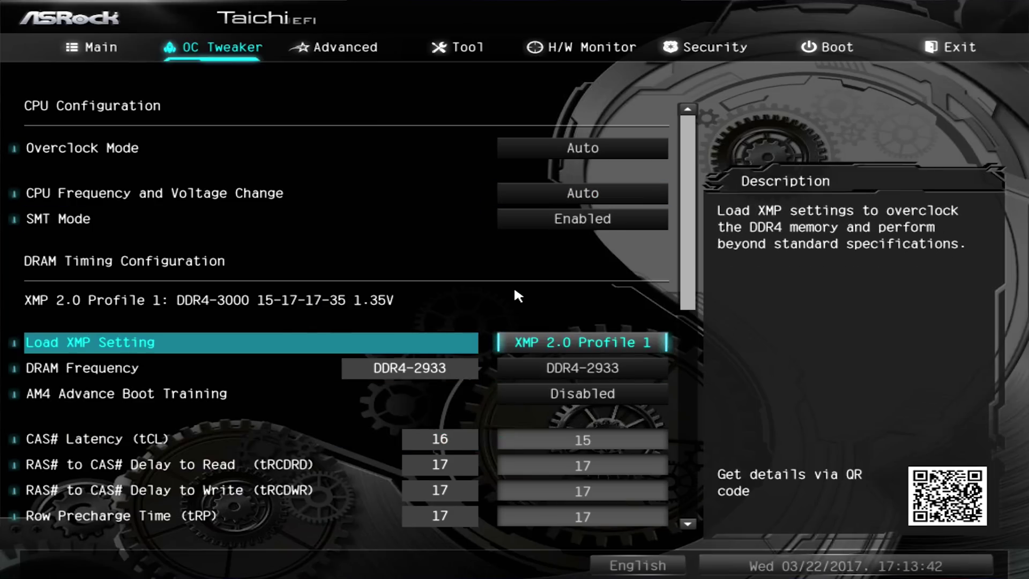
key(Right)
key(Right)
key(Right)
key(Right)
key(Right)
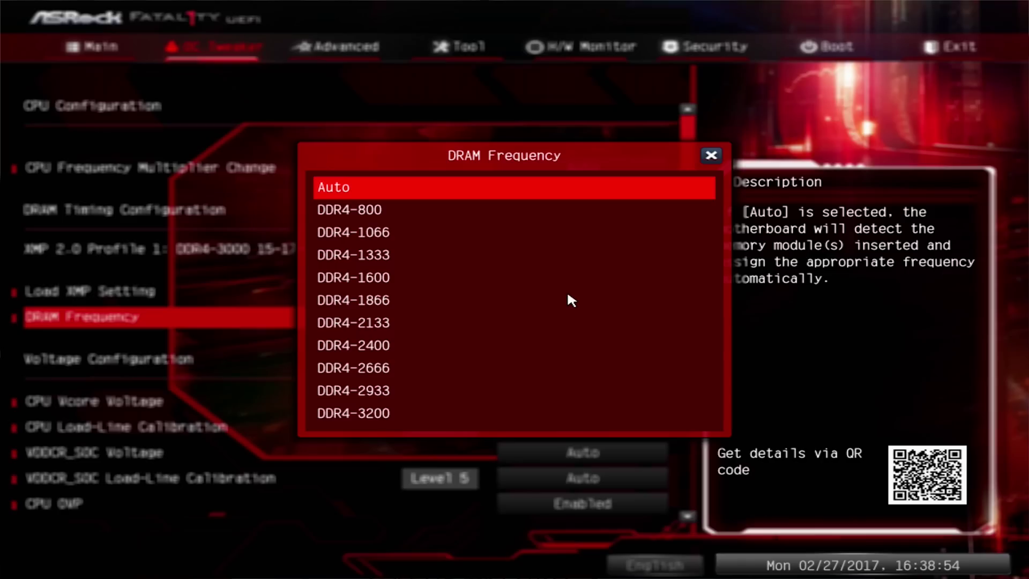
key(Down)
key(Down)
key(Down)
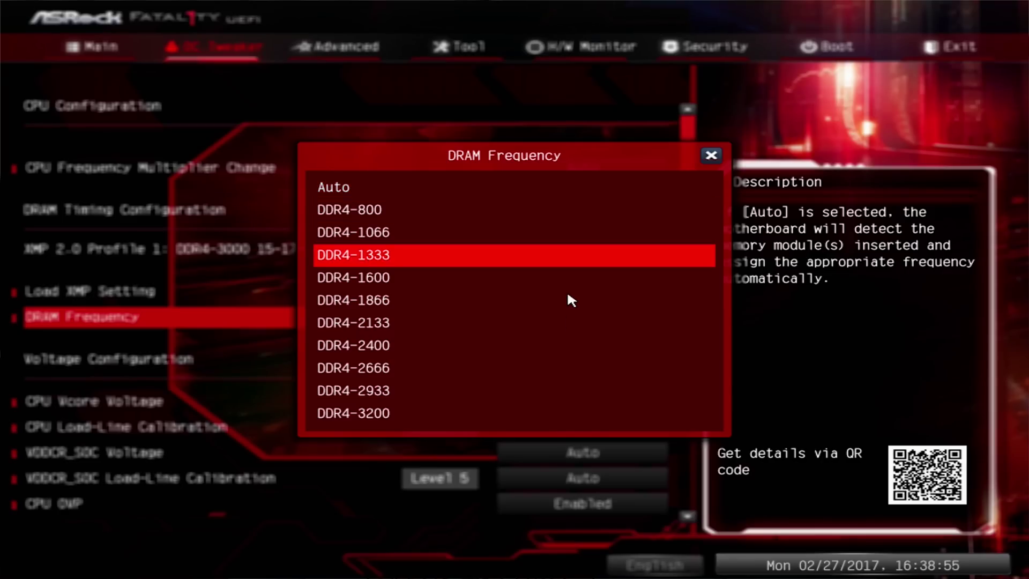
key(Up)
key(Up)
key(Escape)
key(Up)
key(Return)
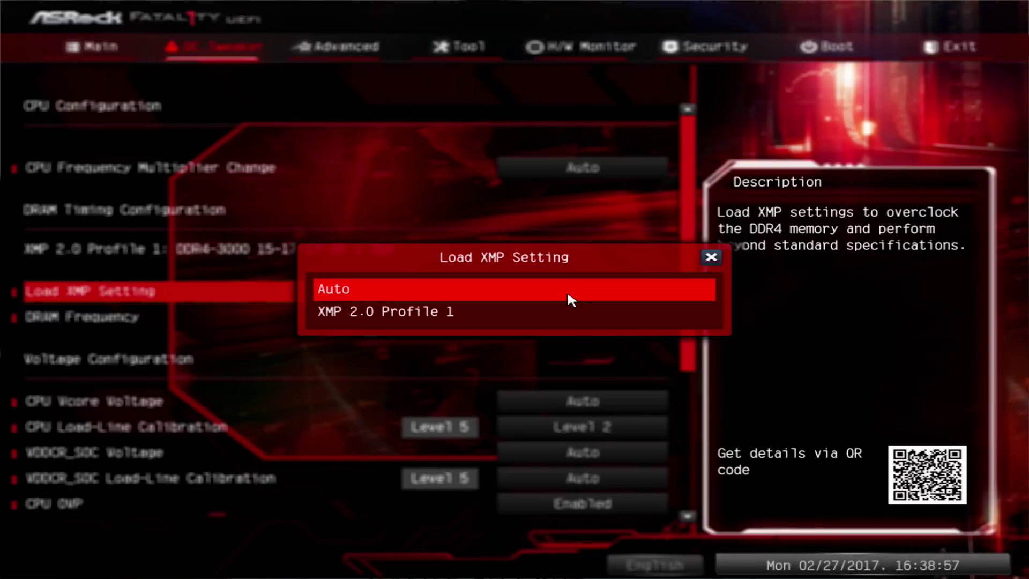
key(Down)
key(Return)
Review the VDDP, 1.05V_PROM and VTT_DDR voltage settings.
key(Down)
key(Down)
key(Down)
key(Down)
key(Down)
key(Down)
key(Down)
key(Down)
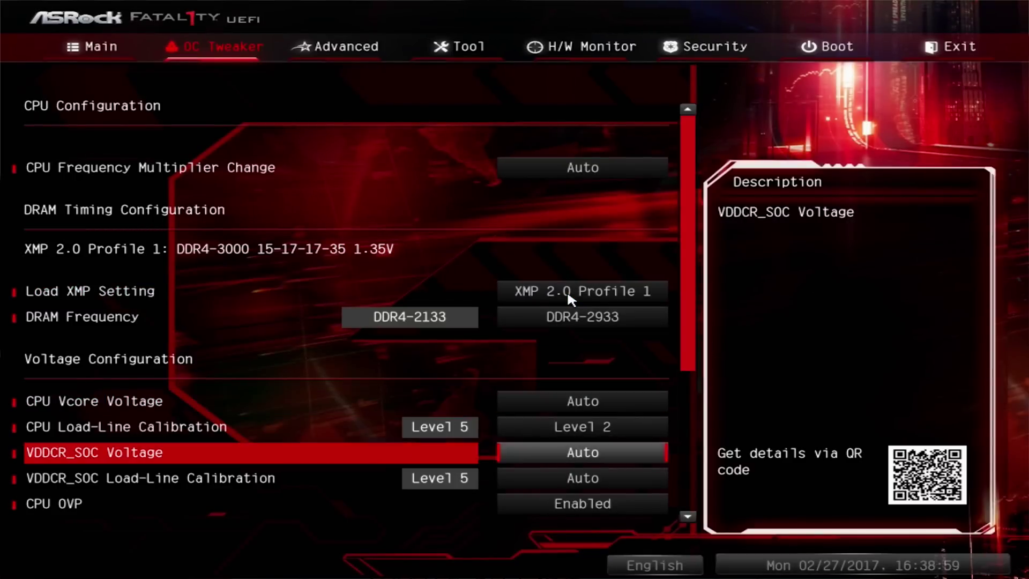
key(Down)
key(Down)
key(Down)
key(Down)
key(Down)
key(Down)
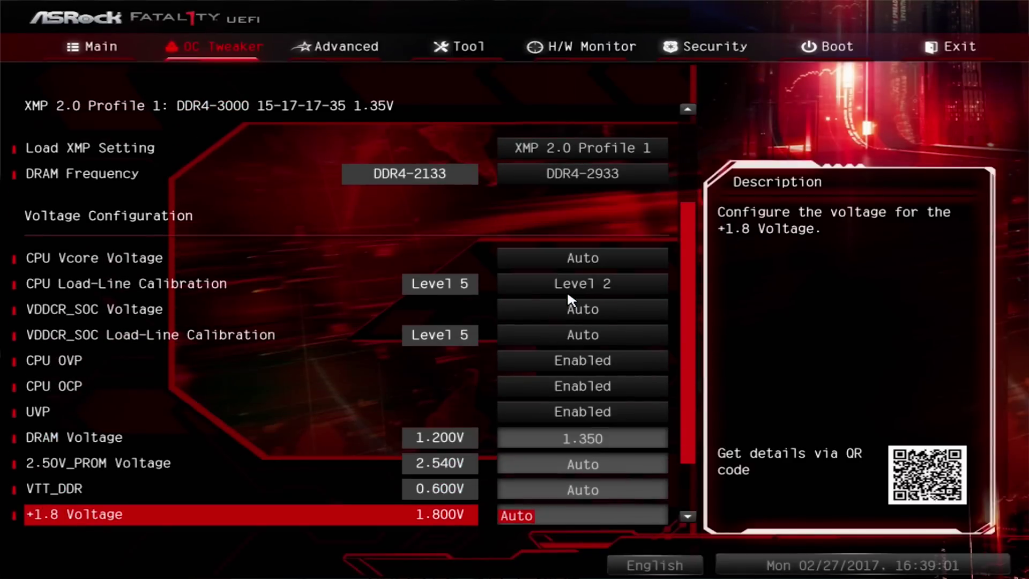
key(Up)
key(Up)
key(Up)
key(Down)
key(Down)
key(Down)
key(Down)
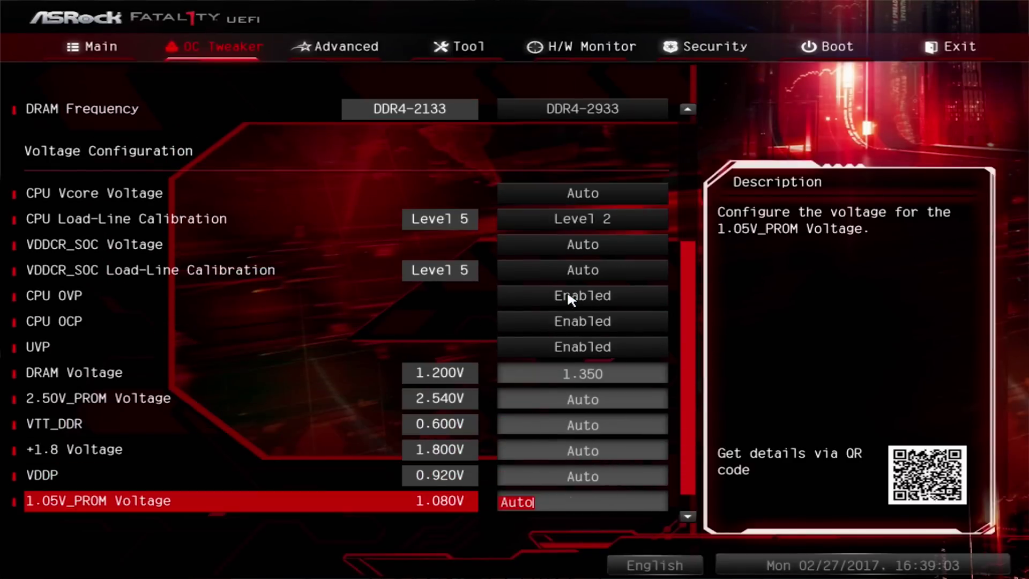
key(Up)
key(Up)
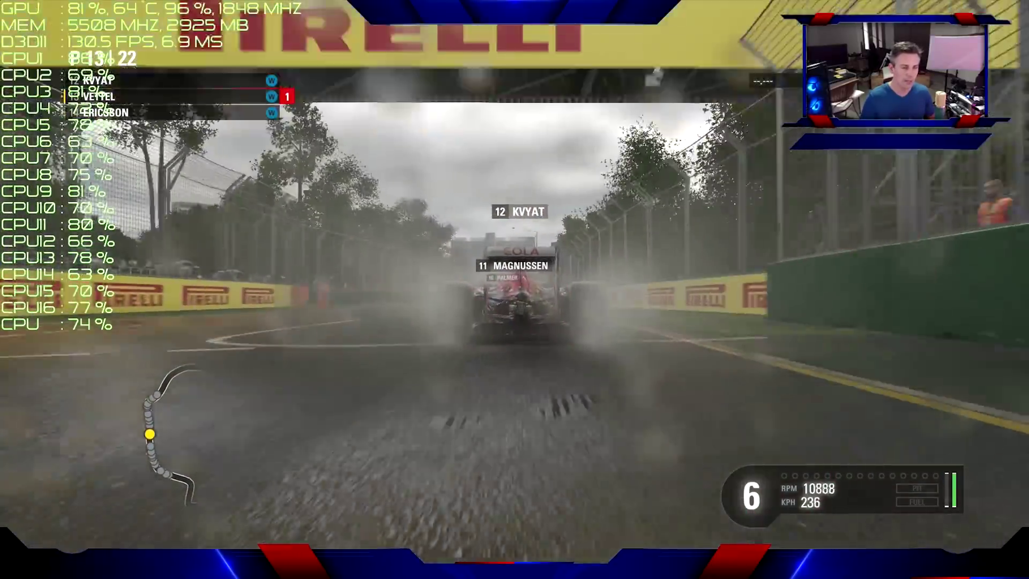
Cycle the F1 2016 race camera to the nose view, then to the chase view.
key(c)
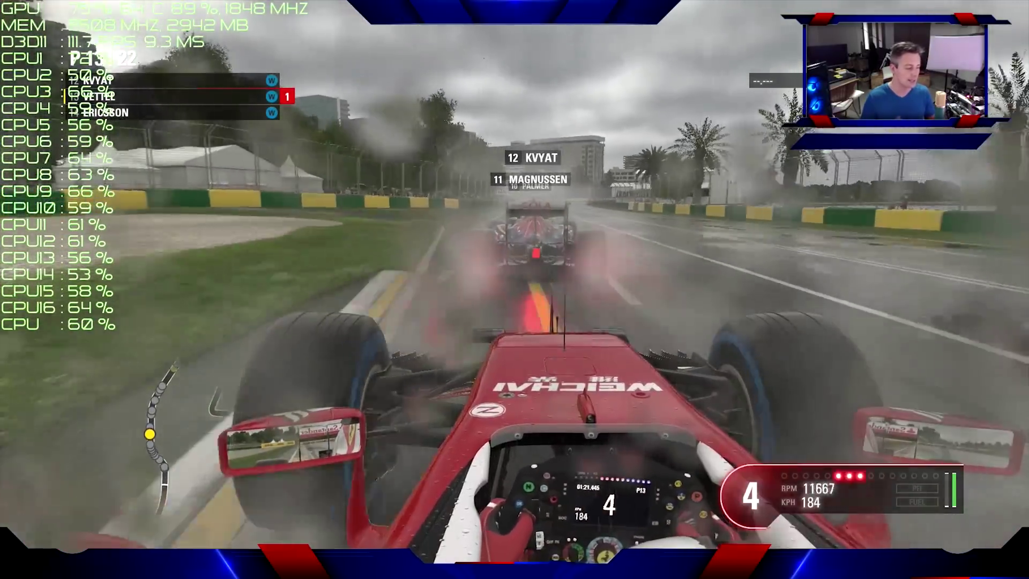
key(c)
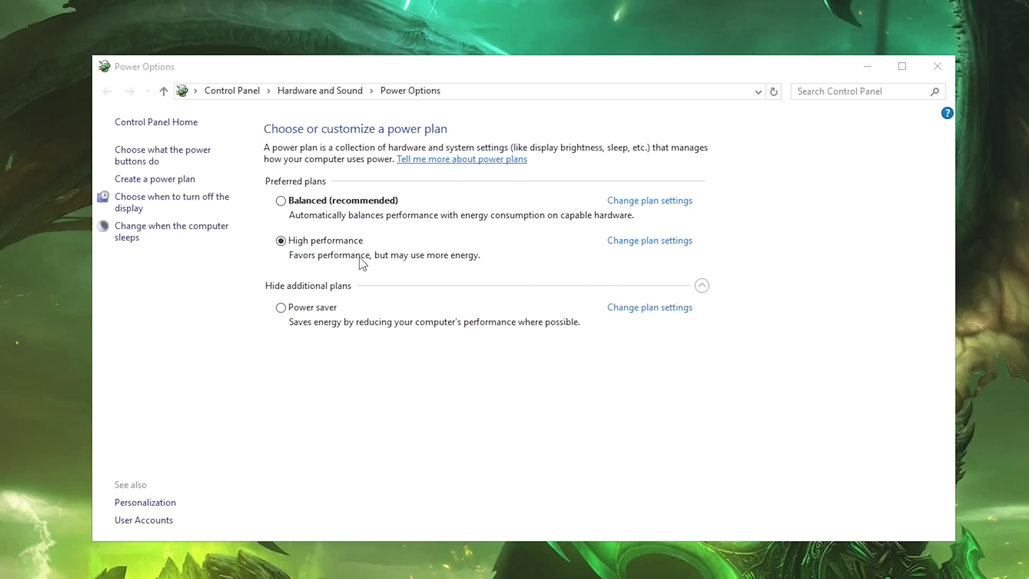
Open Change plan settings for the active High performance power plan.
click(620, 241)
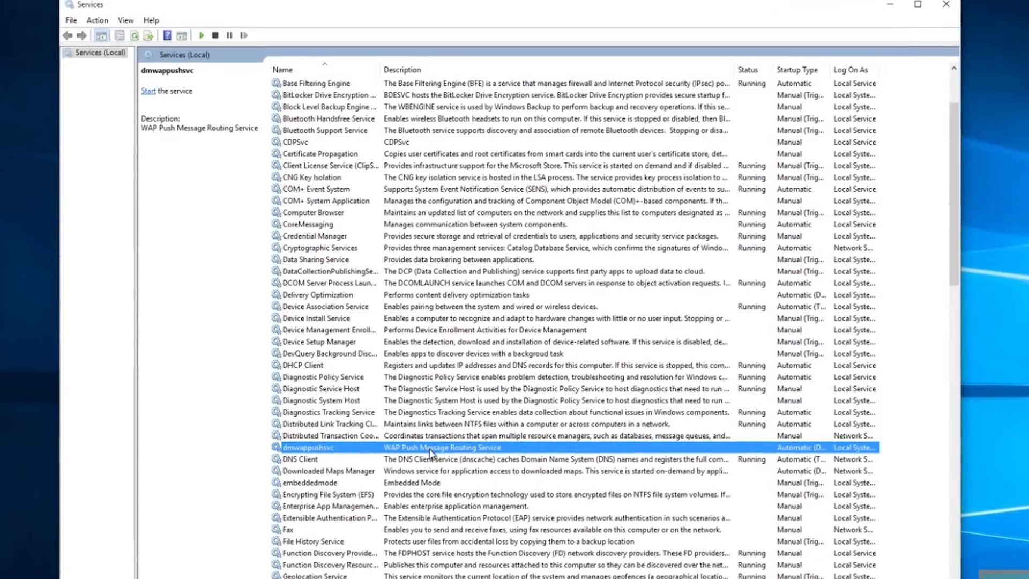
Open the Properties dialog of the dmwappushsvc (WAP Push Message Routing) service.
right_click(431, 452)
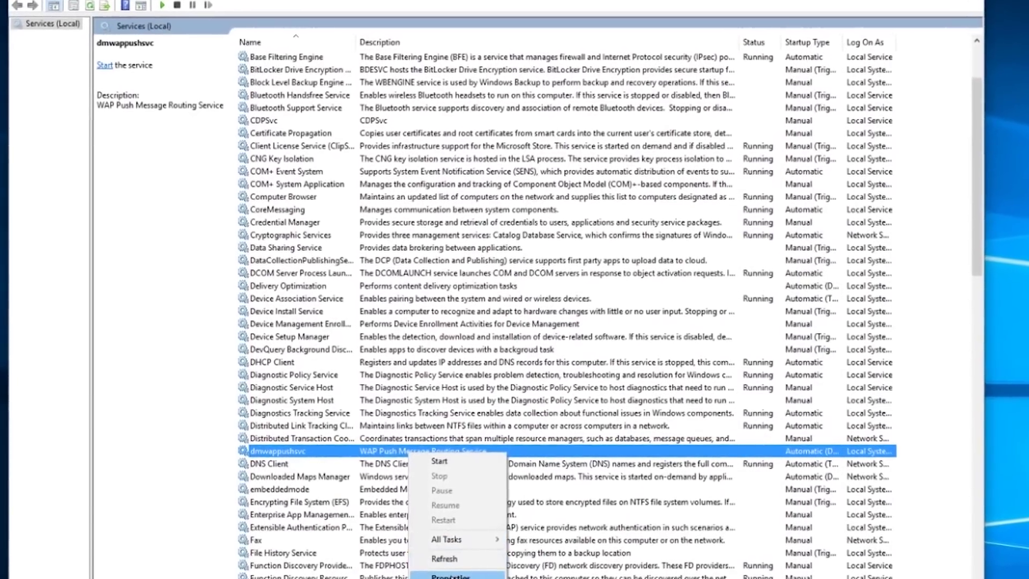
click(450, 575)
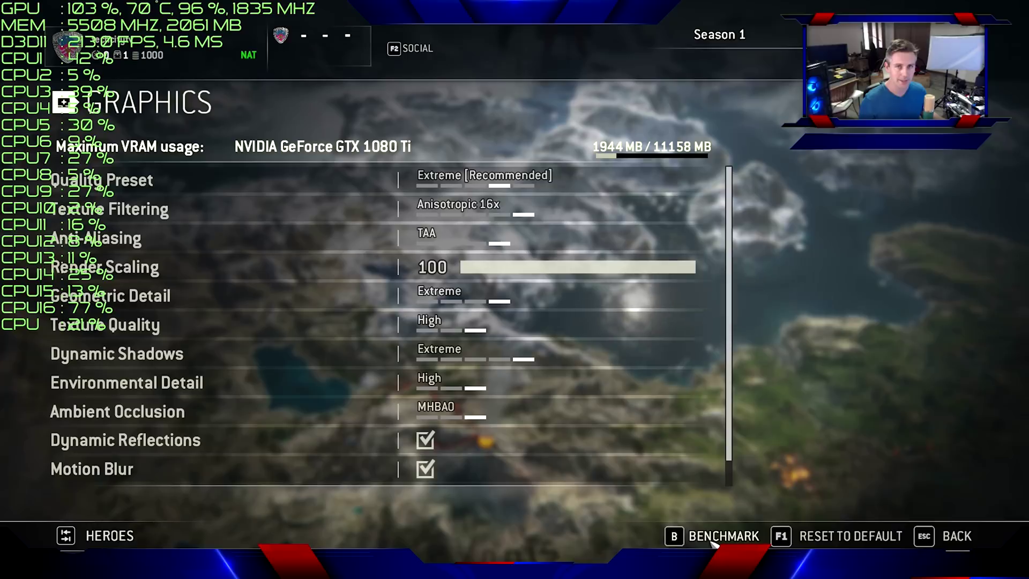
Launch For Honor's built-in benchmark from the Graphics menu at the Extreme preset.
click(712, 538)
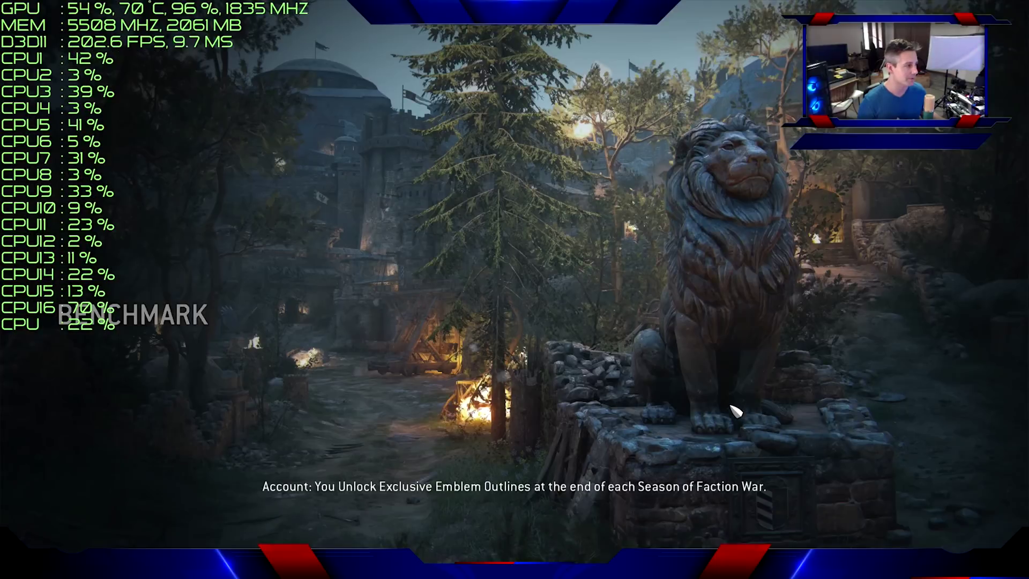